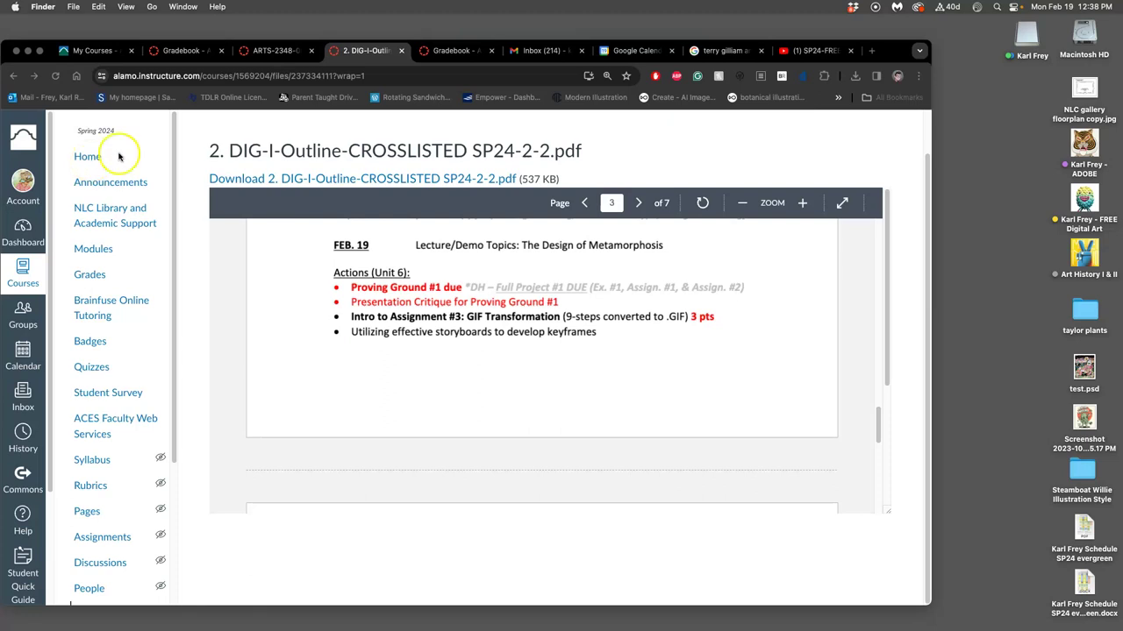
# Look at the Creaturescape tutorial playlist, then return to the ARTS-2348 Canvas course home page
pyautogui.click(815, 53)
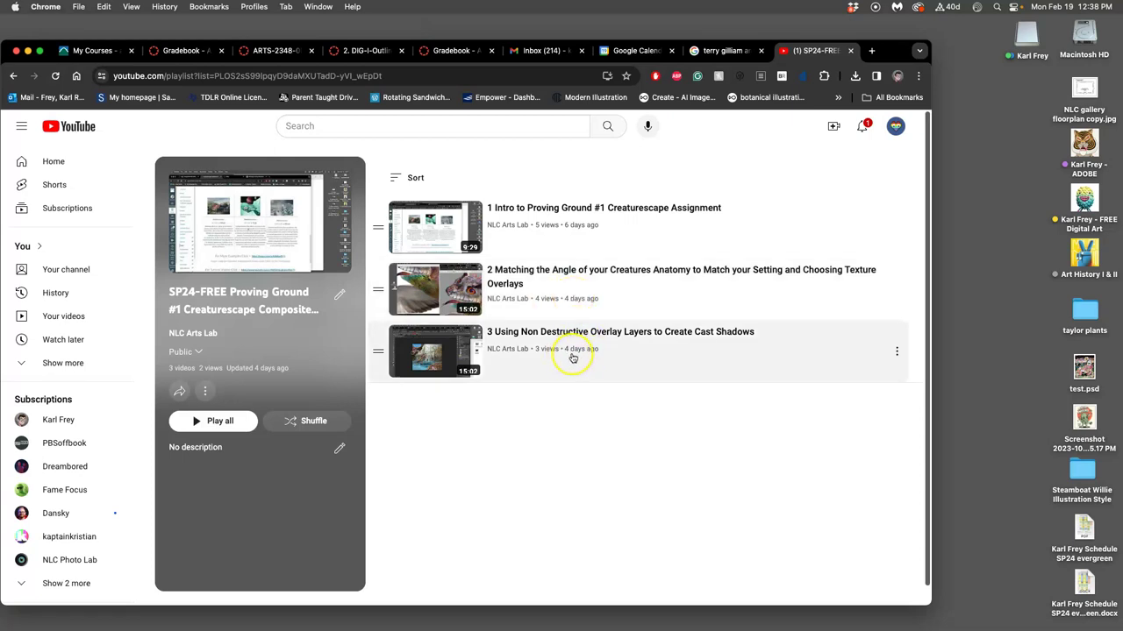
pyautogui.click(286, 53)
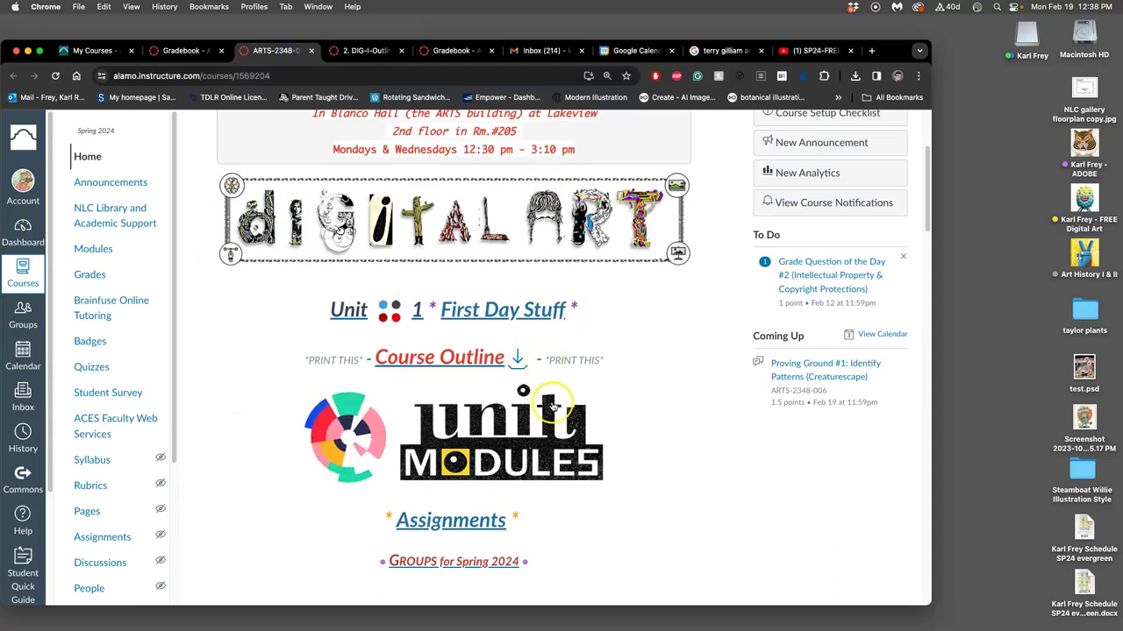
# Go through Unit Modules to the Unit 6 Creaturescape module overview
pyautogui.click(513, 464)
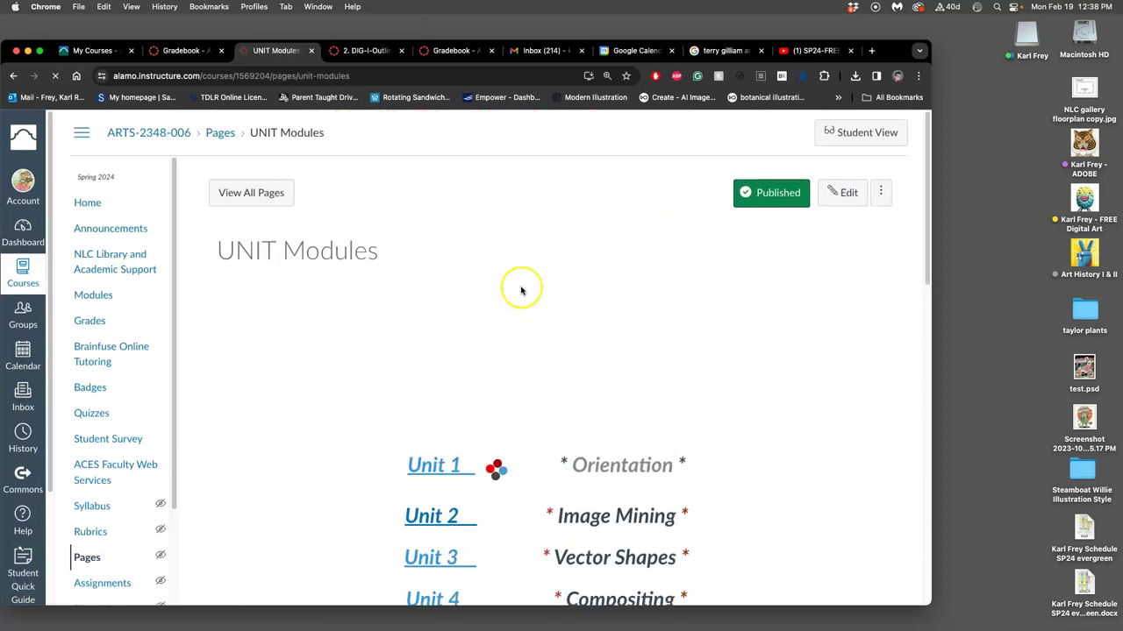
pyautogui.scroll(-4, 555, 307)
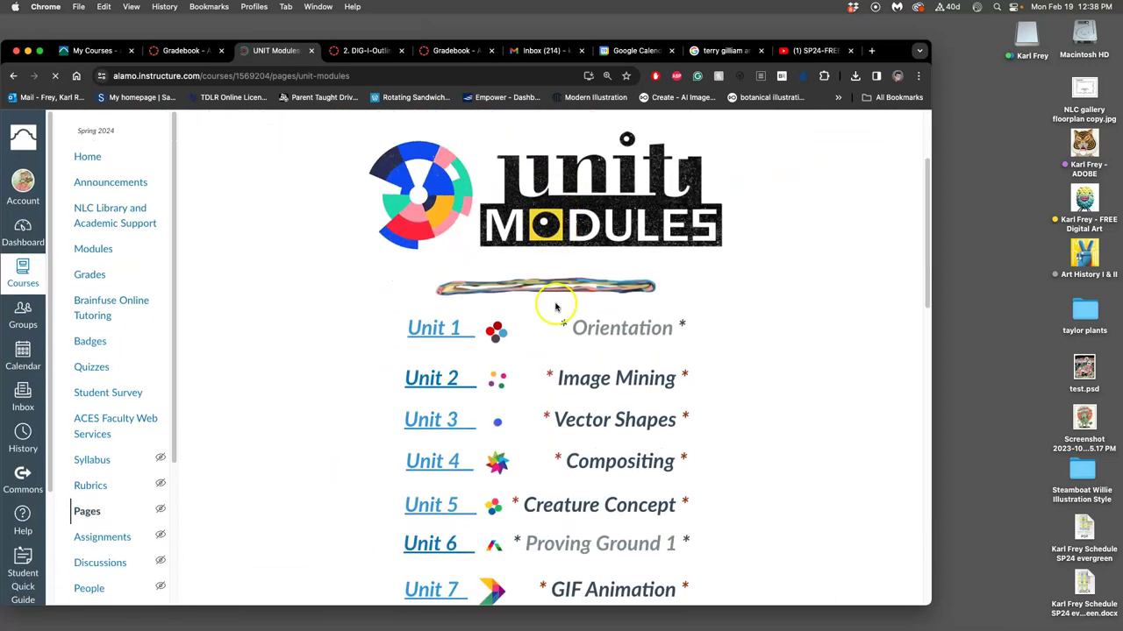
pyautogui.click(456, 543)
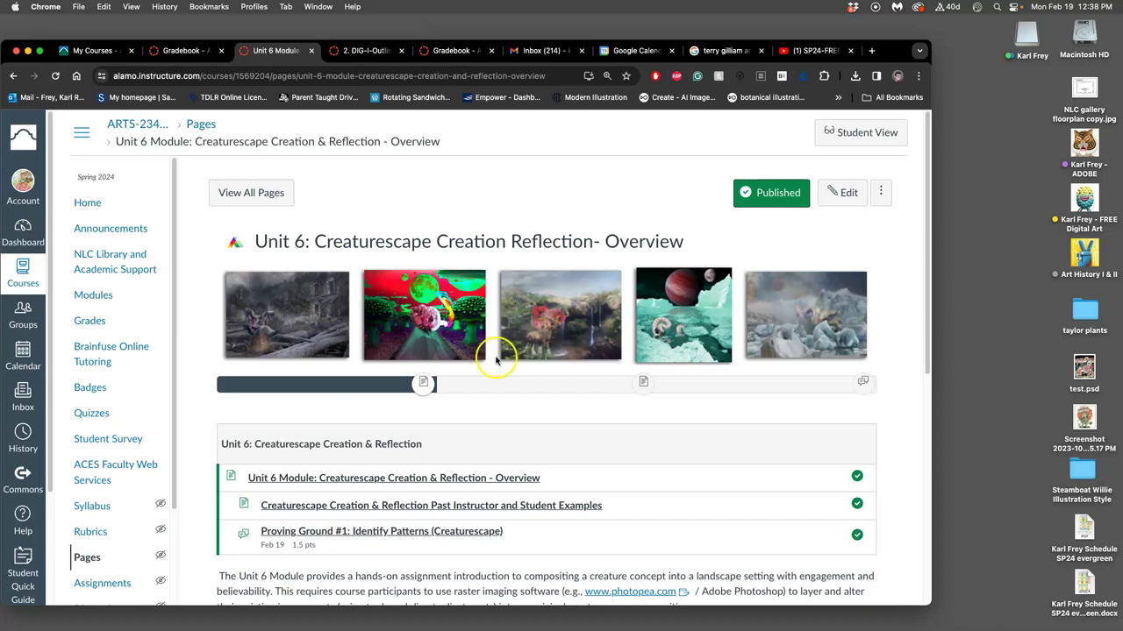
# Read down the overview and continue to the Past Instructor and Student Examples page
pyautogui.scroll(-2, 496, 355)
pyautogui.scroll(-2, 495, 359)
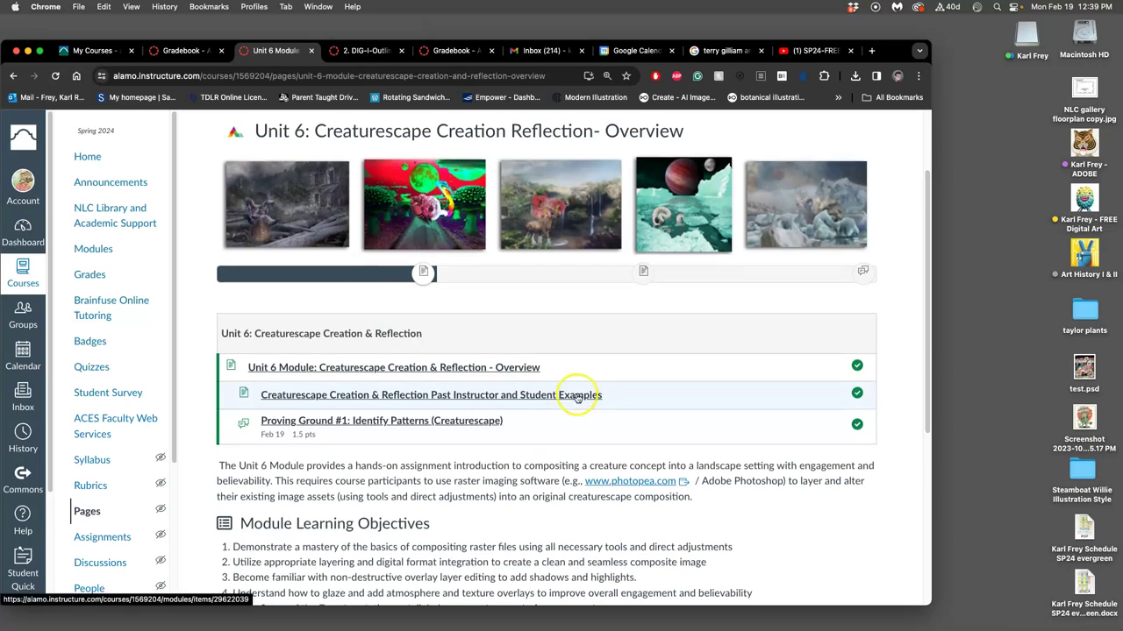
pyautogui.scroll(-3, 576, 395)
pyautogui.scroll(-5, 576, 395)
pyautogui.click(865, 554)
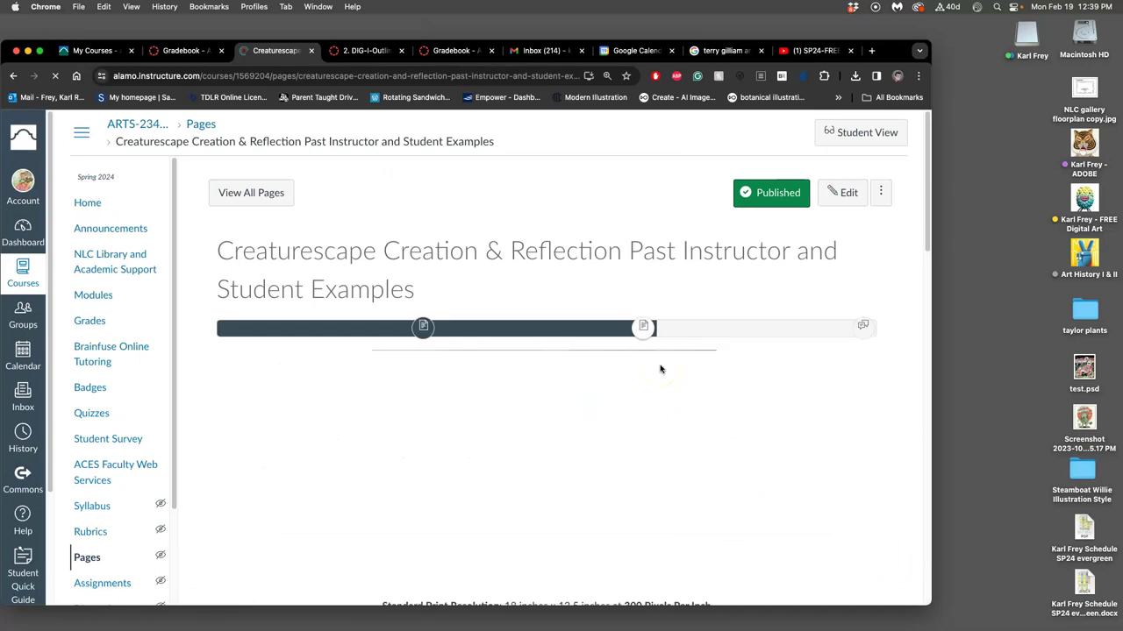
pyautogui.scroll(-2, 722, 378)
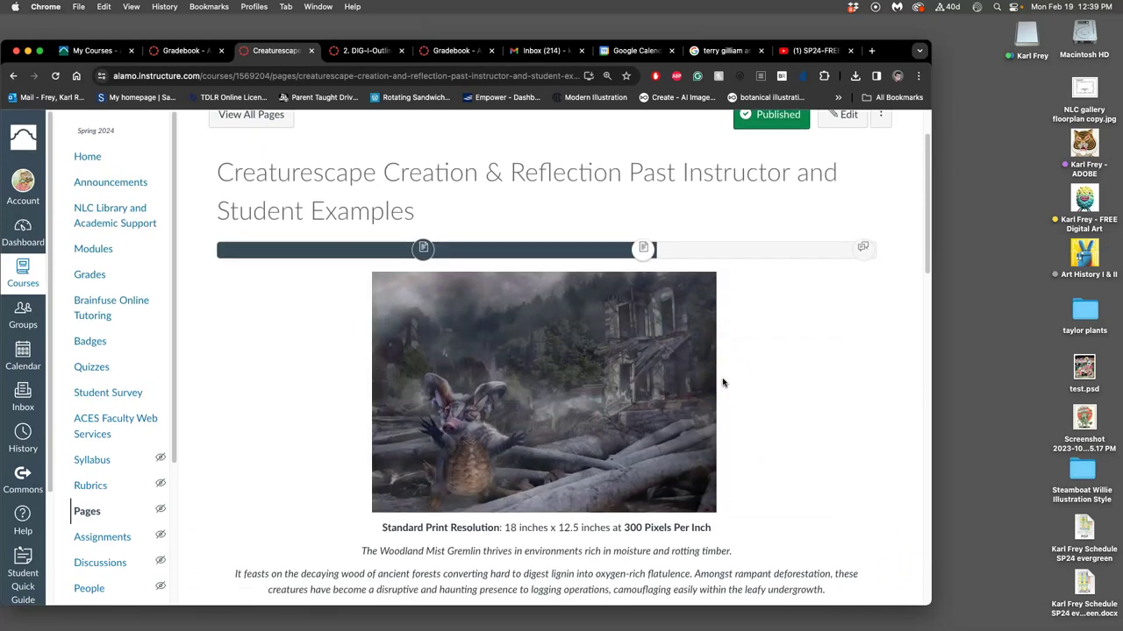
pyautogui.scroll(-3, 656, 414)
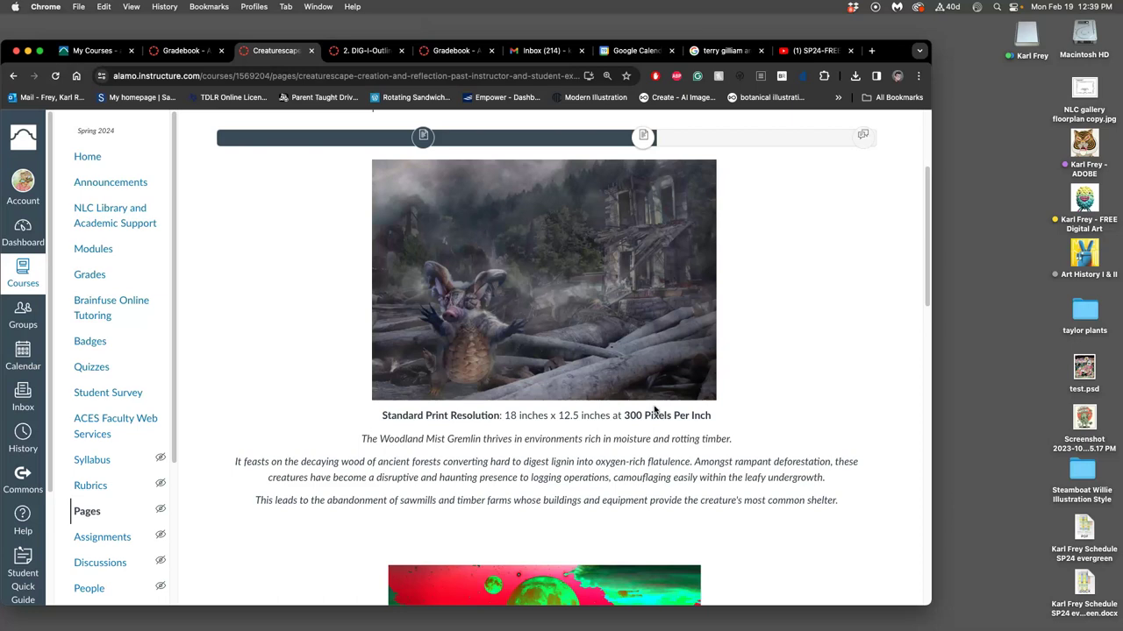
pyautogui.scroll(1, 654, 409)
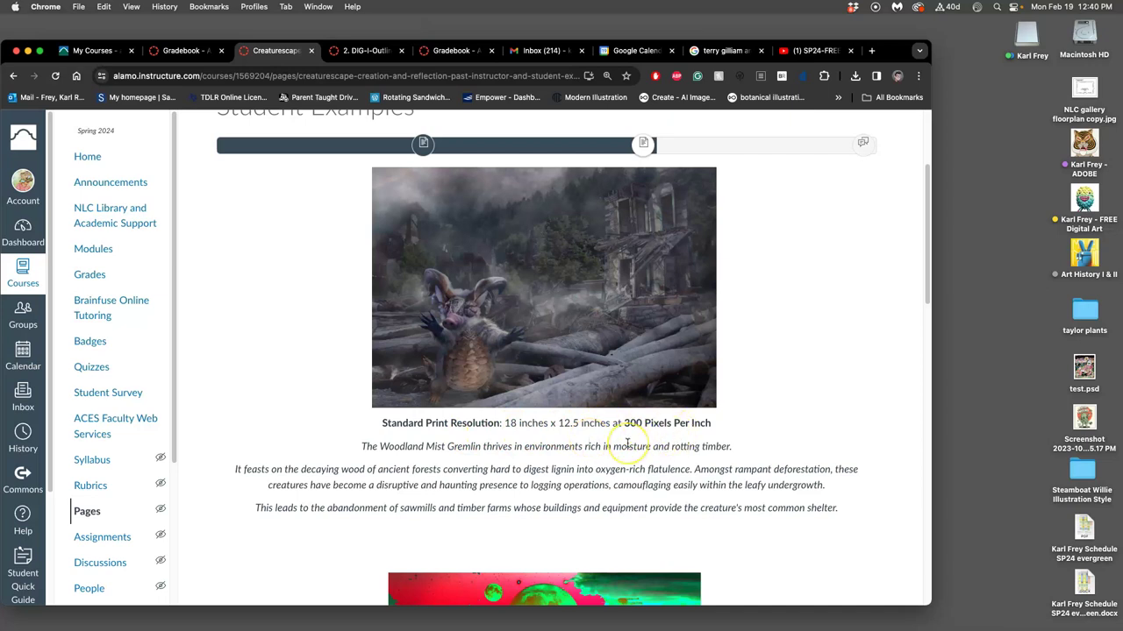
pyautogui.scroll(-5, 626, 445)
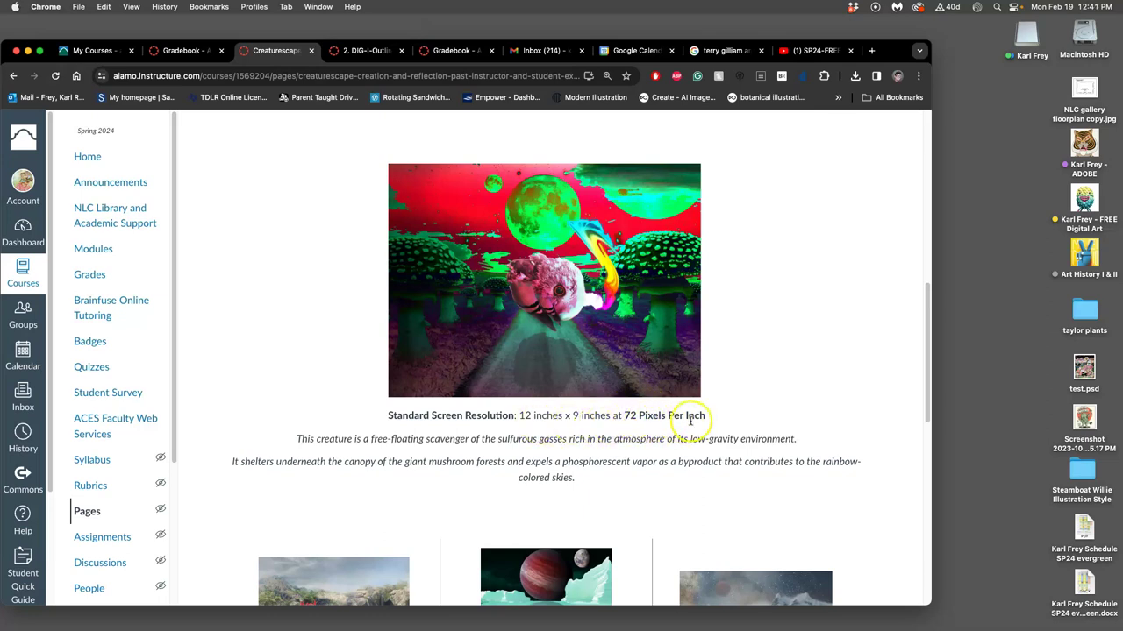
pyautogui.scroll(1, 747, 402)
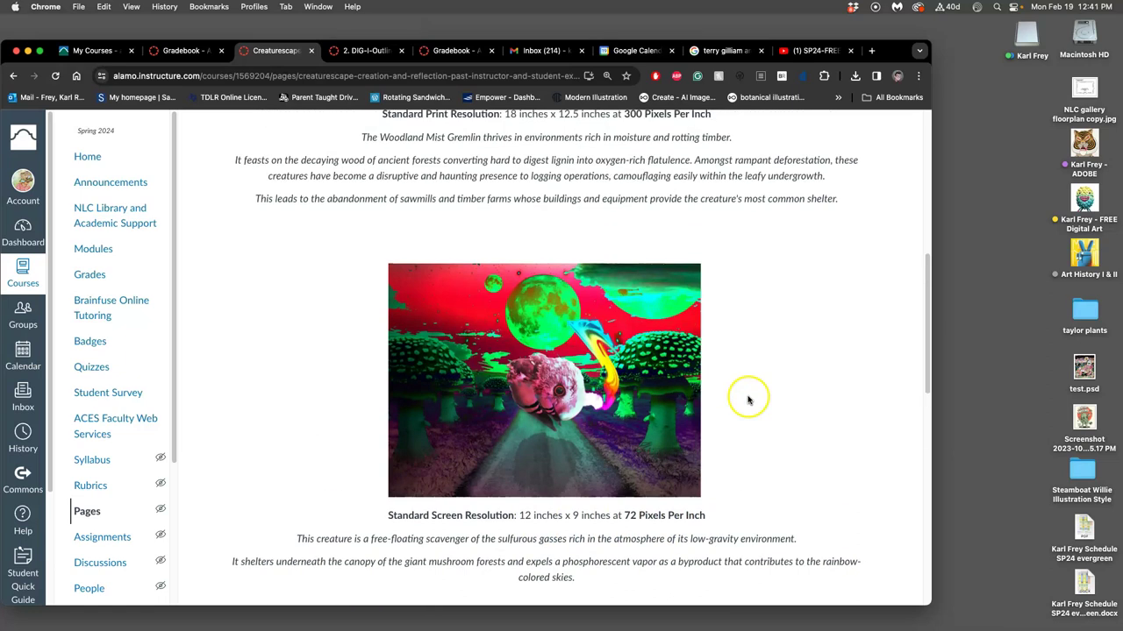
pyautogui.scroll(3, 745, 397)
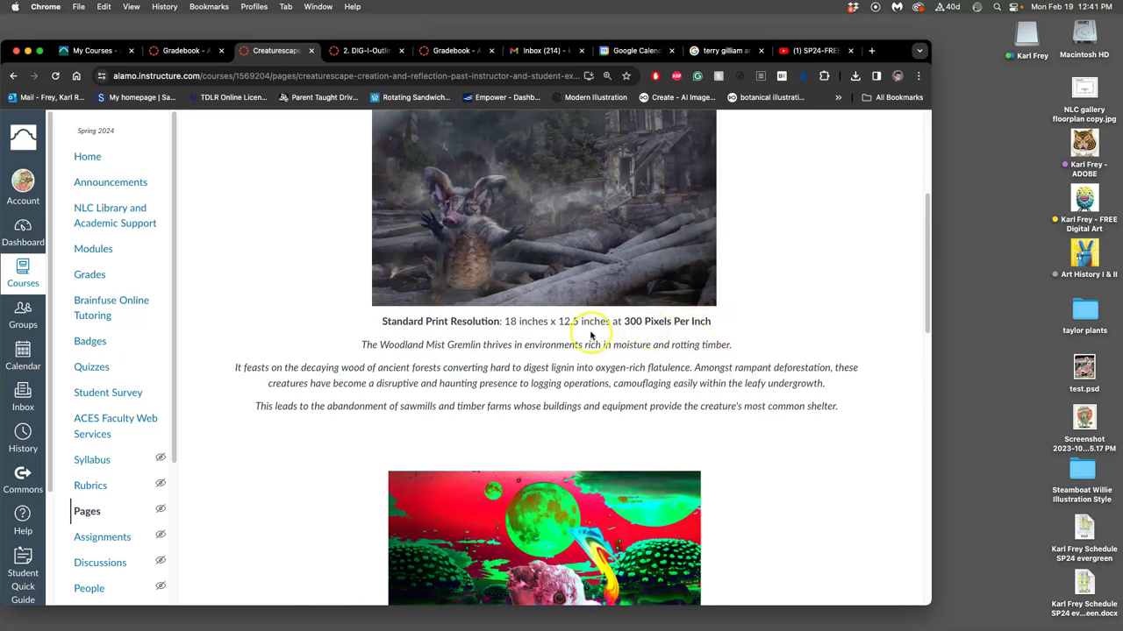
pyautogui.scroll(2, 495, 328)
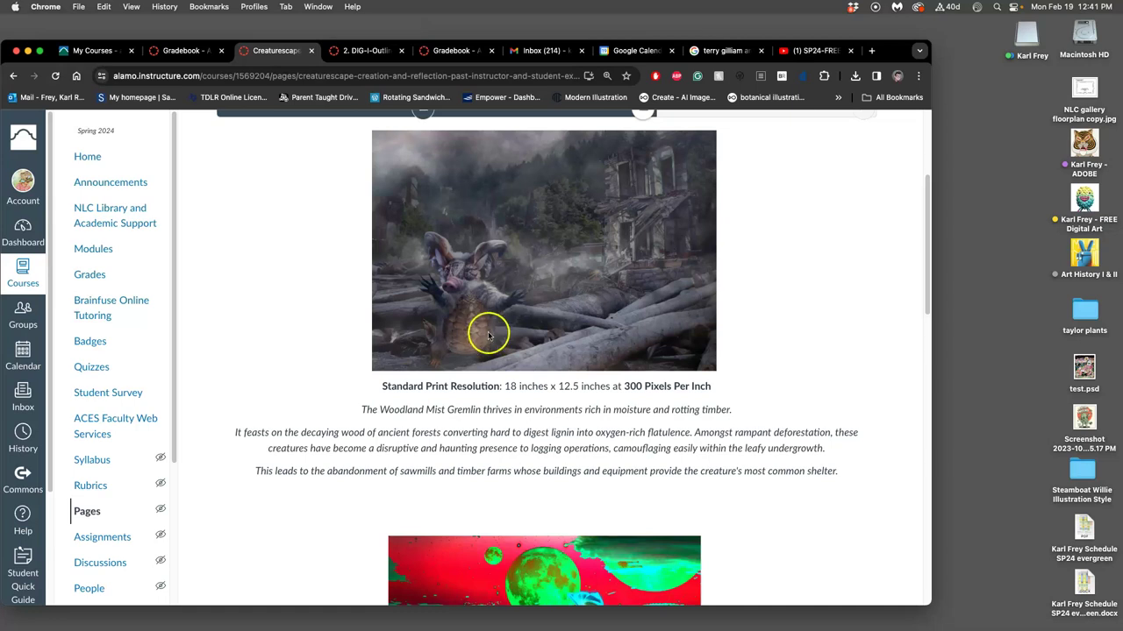
pyautogui.scroll(-6, 488, 334)
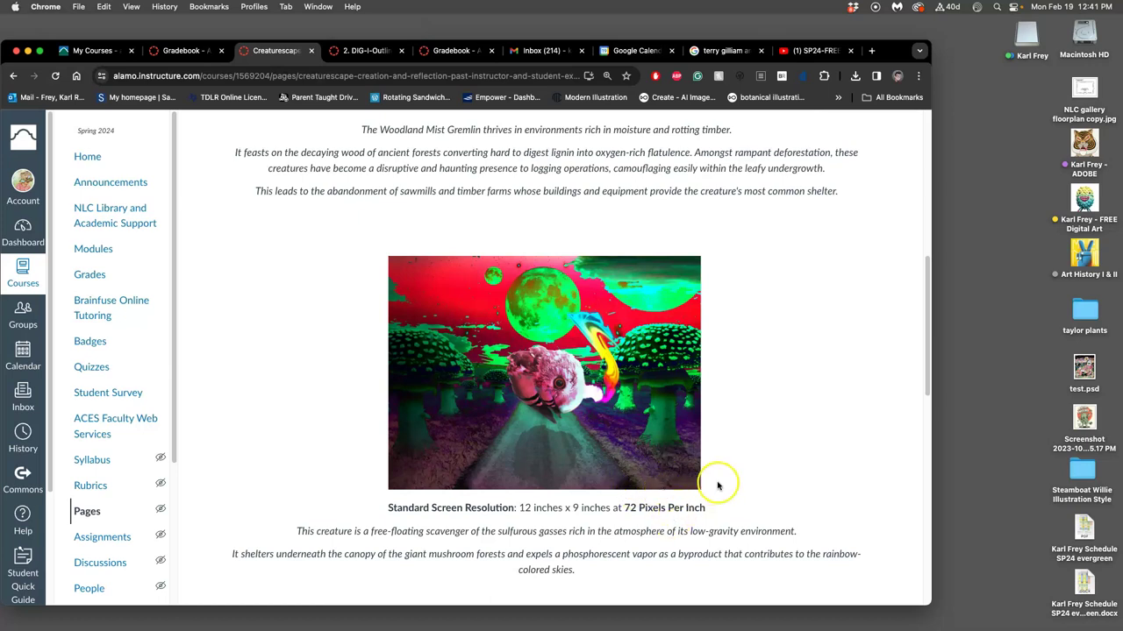
pyautogui.scroll(5, 717, 483)
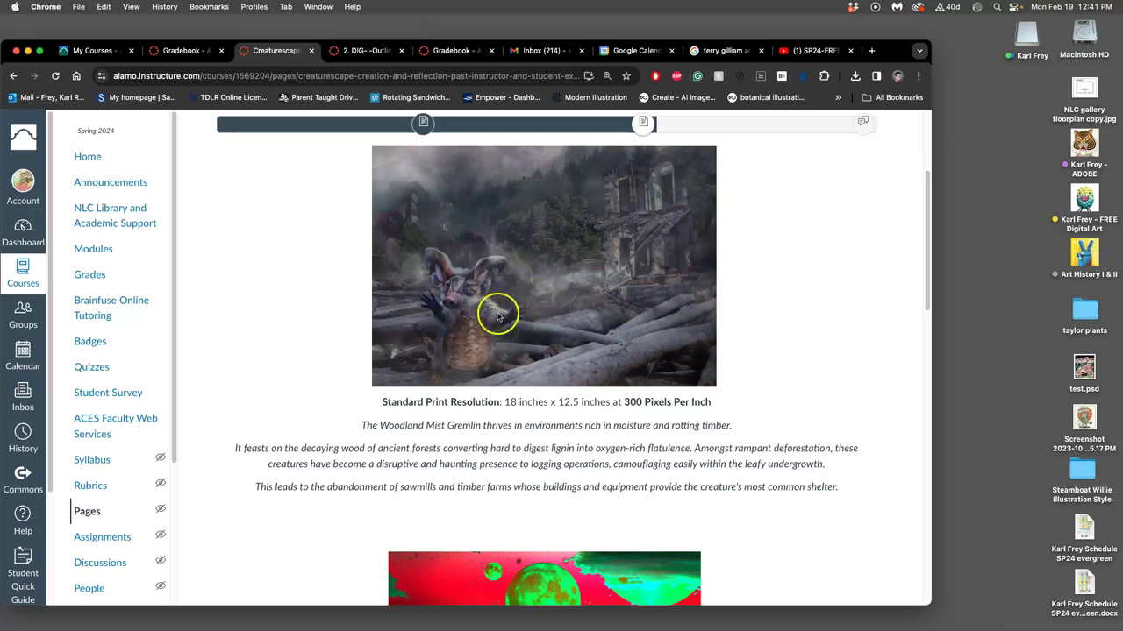
pyautogui.scroll(-5, 574, 326)
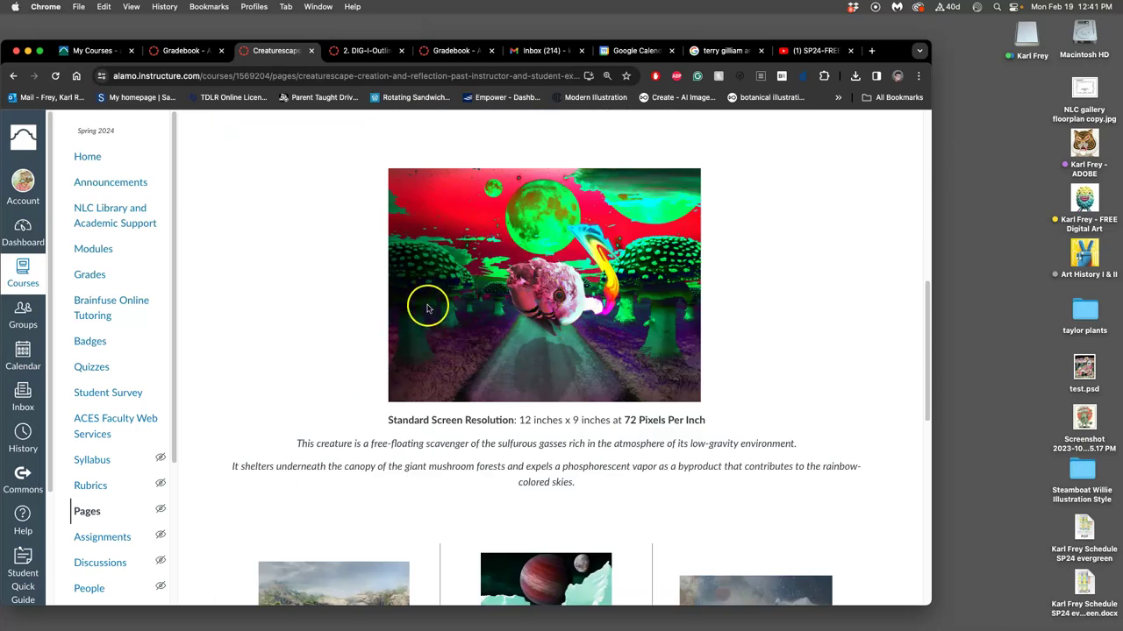
pyautogui.scroll(-3, 489, 325)
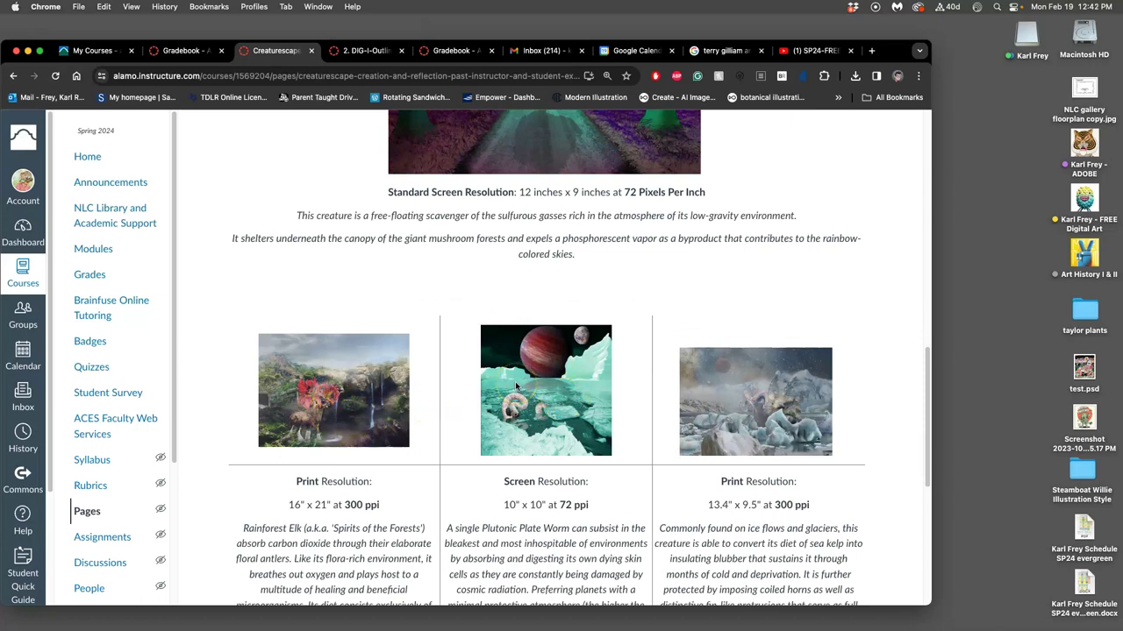
# Scroll through the past examples page down to the imgur and NLCArtsLab playlist links
pyautogui.scroll(3, 517, 387)
pyautogui.scroll(-3, 515, 438)
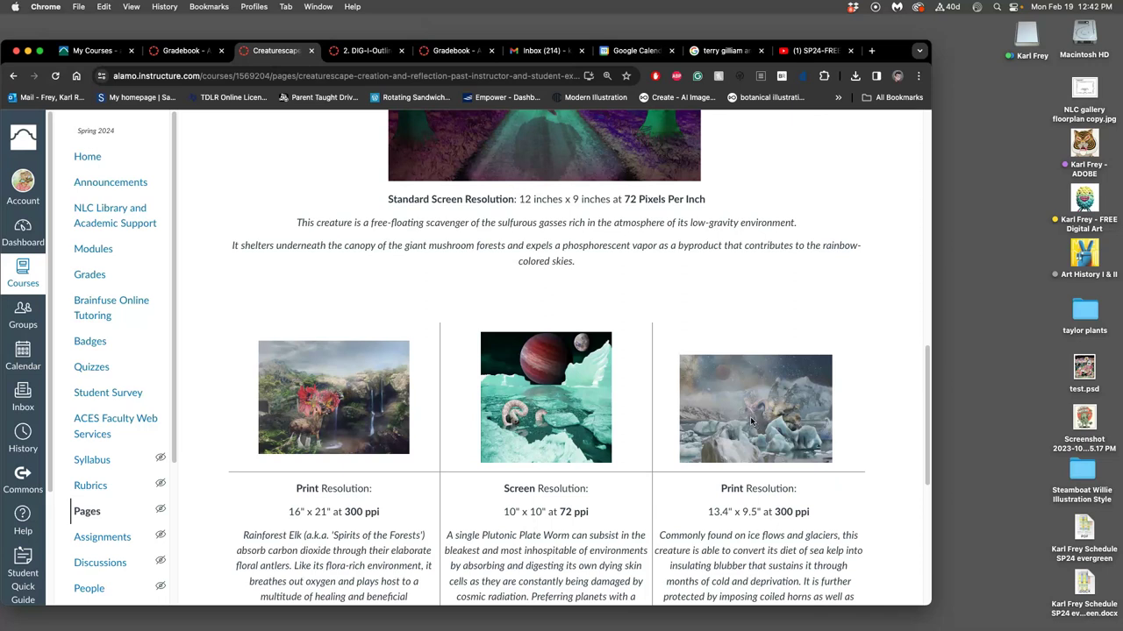
pyautogui.scroll(3, 749, 420)
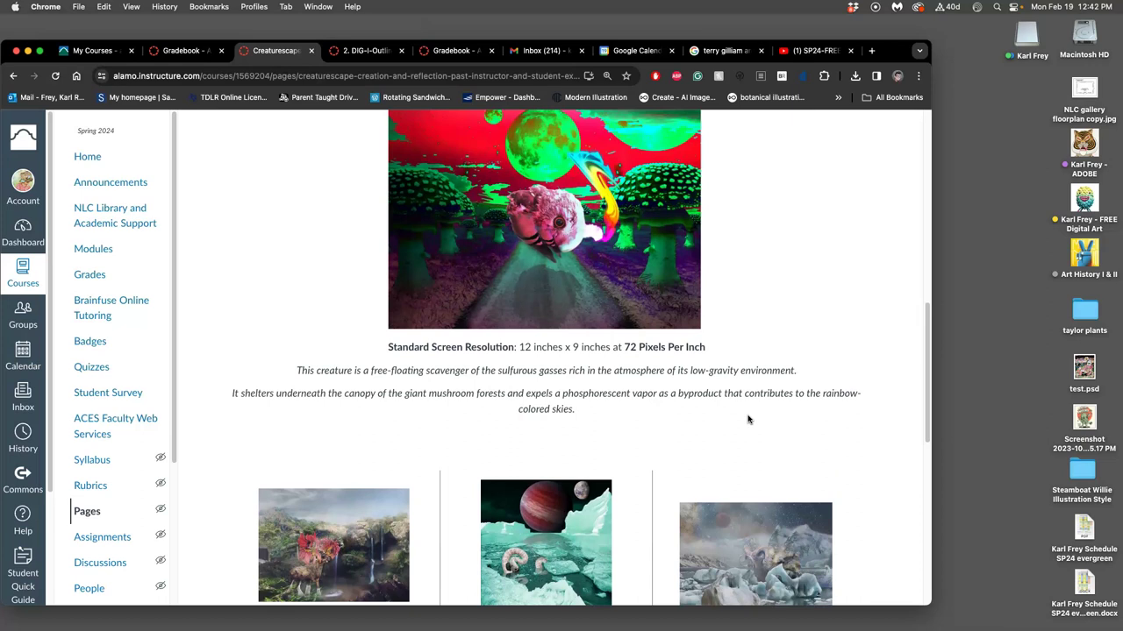
pyautogui.scroll(10, 748, 419)
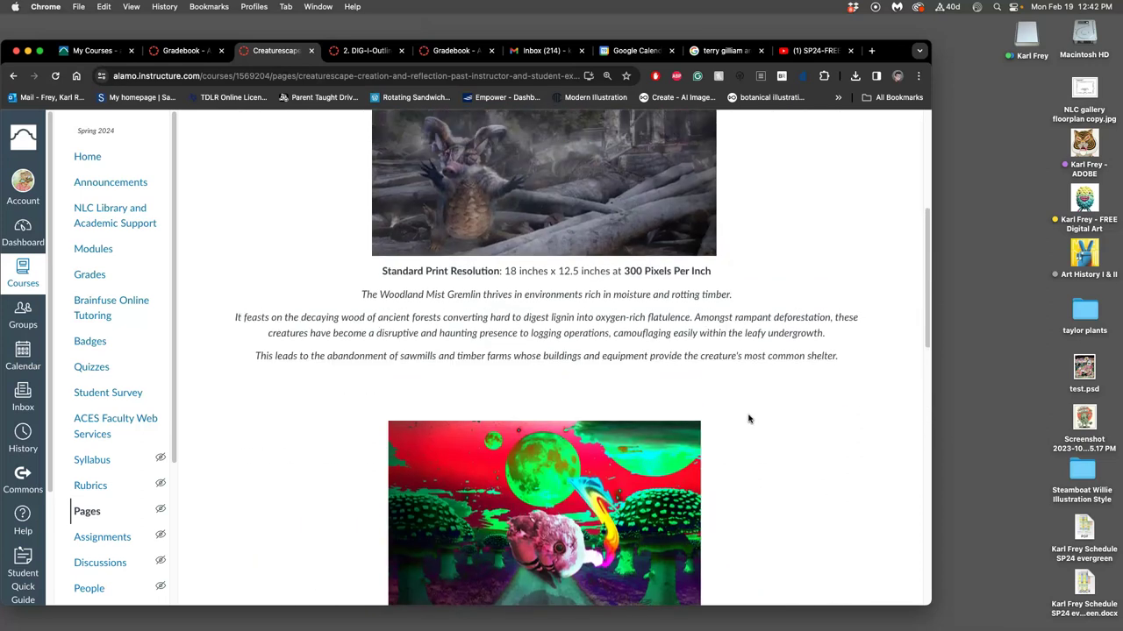
pyautogui.scroll(1, 748, 420)
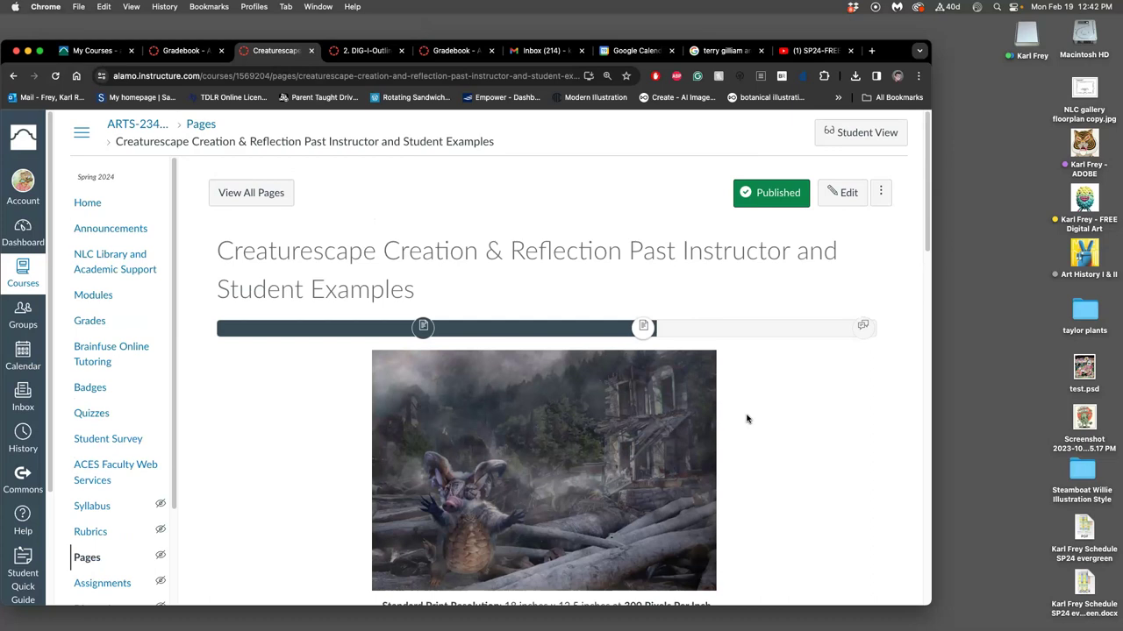
pyautogui.scroll(-20, 746, 419)
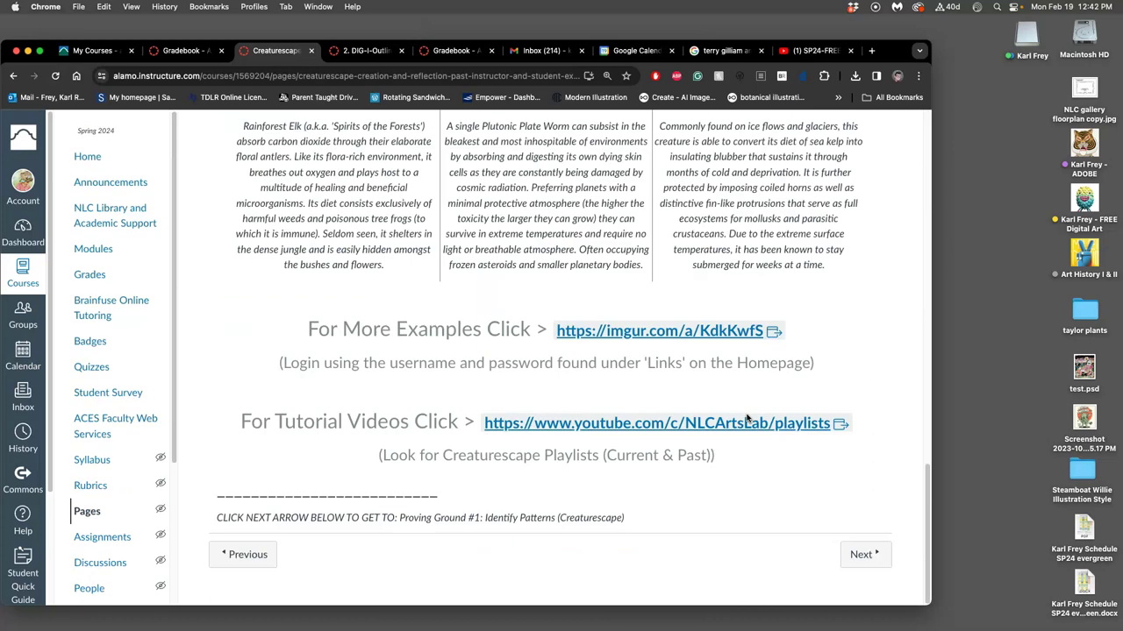
pyautogui.click(859, 555)
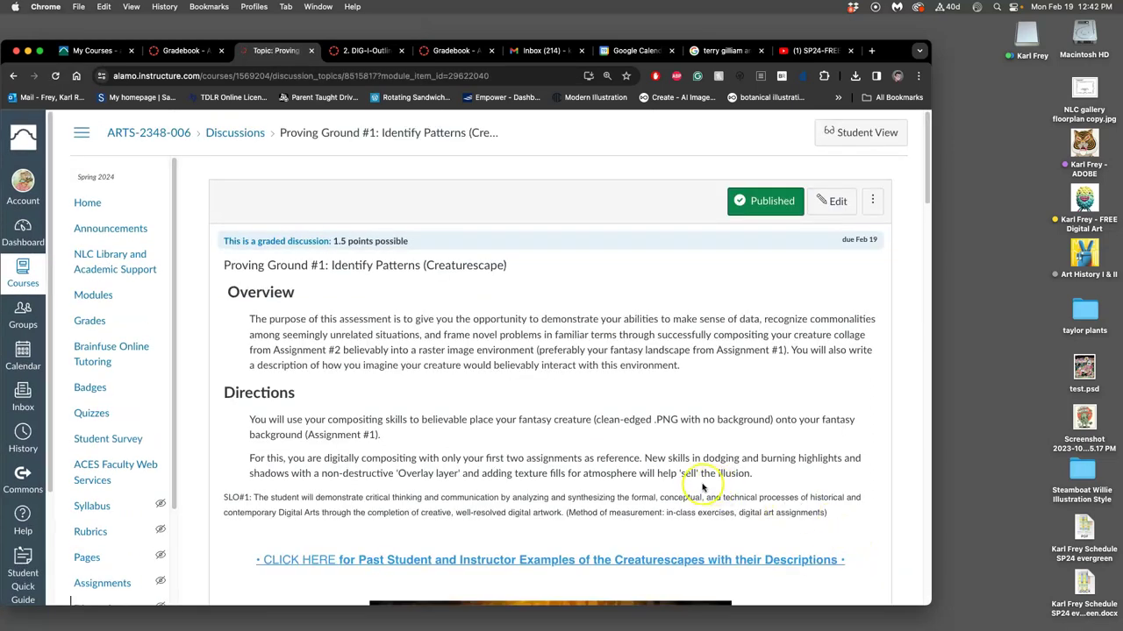
pyautogui.scroll(-10, 601, 453)
pyautogui.scroll(-10, 605, 453)
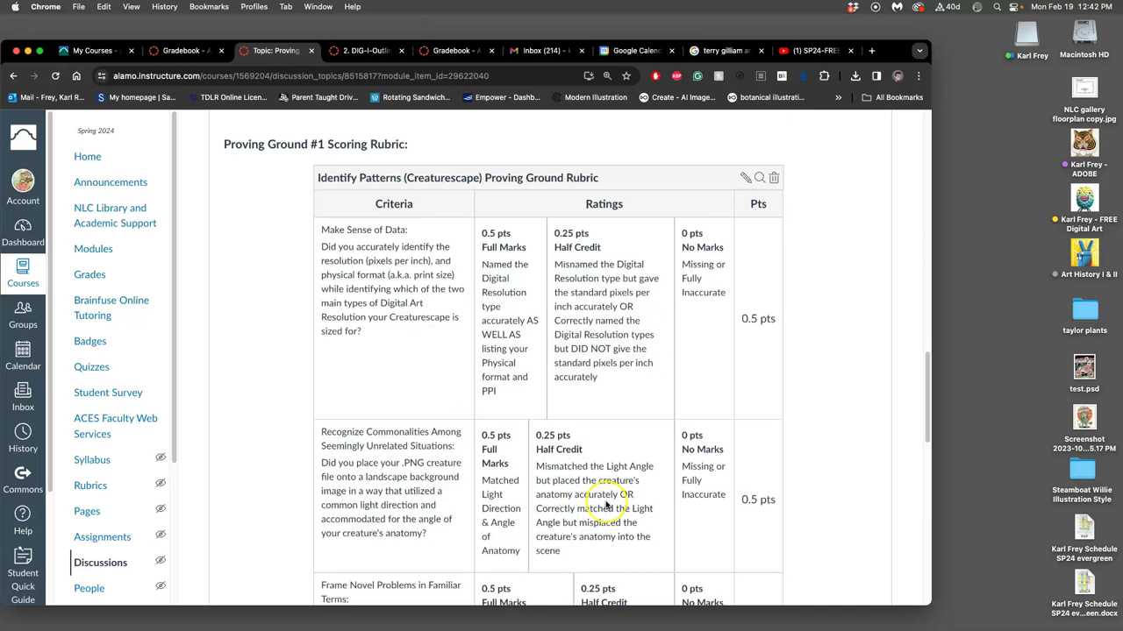
pyautogui.scroll(-4, 605, 508)
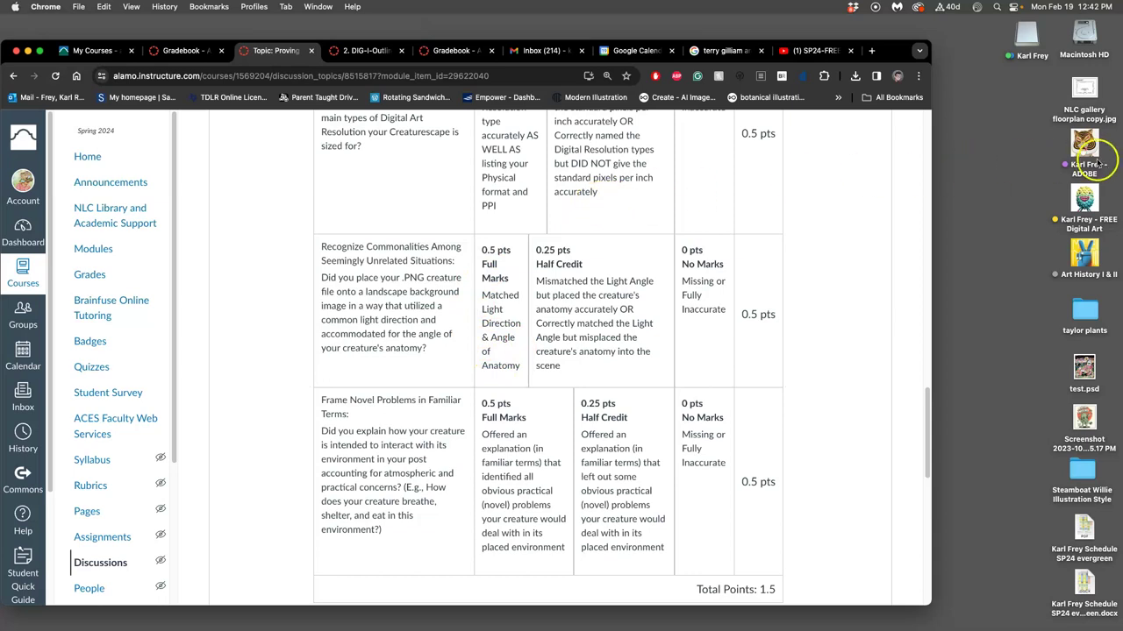
# Move the DIG-FREE-SP24 course folder out onto the desktop
pyautogui.doubleClick(1085, 200)
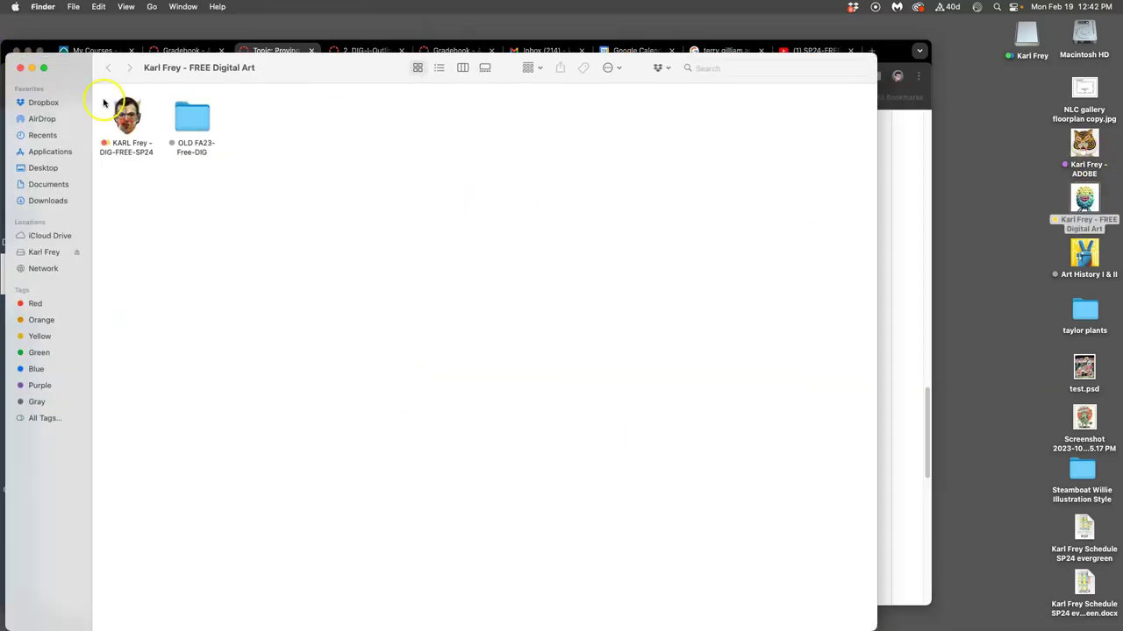
pyautogui.moveTo(124, 117); pyautogui.dragTo(991, 97)
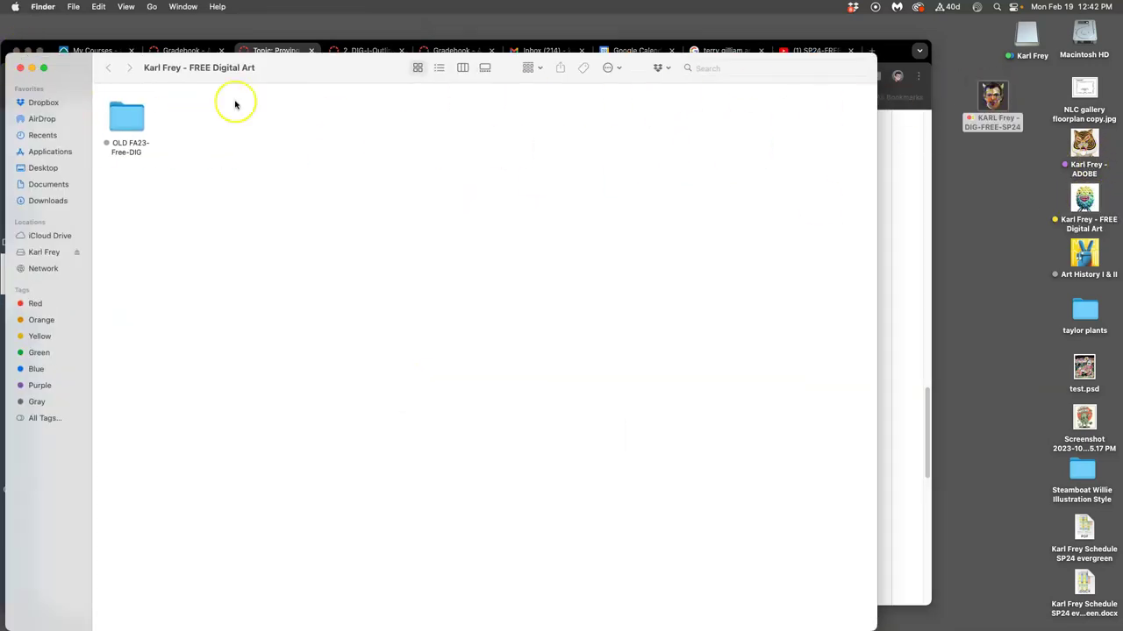
pyautogui.click(20, 68)
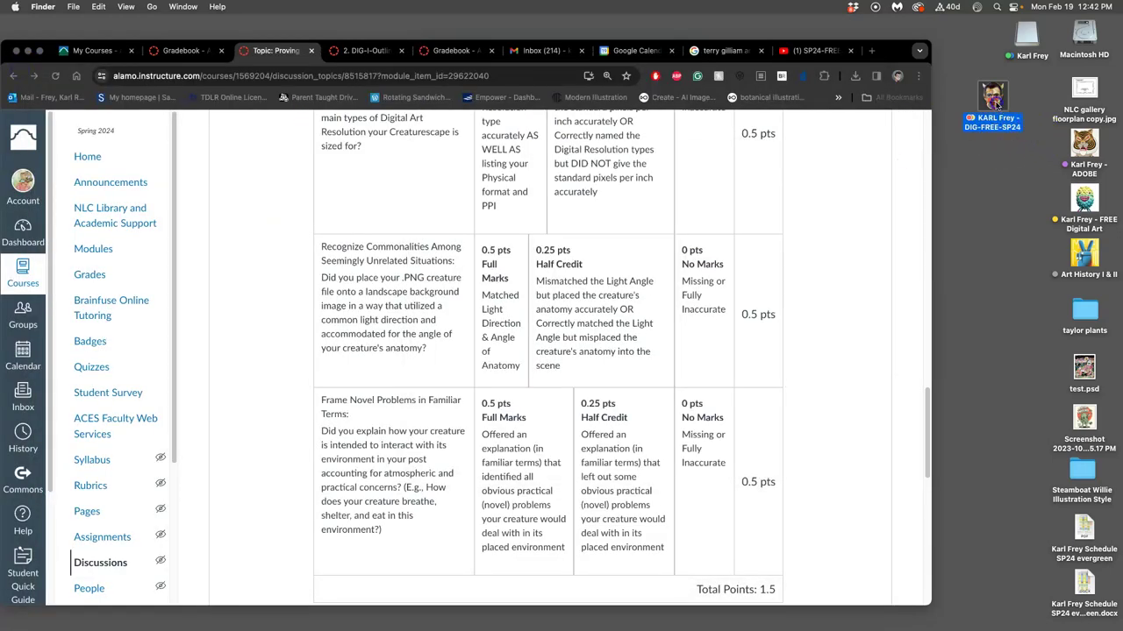
# Open the class folder and then Proving Ground #1, resizing the Finder window to reveal the browser
pyautogui.doubleClick(998, 104)
pyautogui.moveTo(289, 37); pyautogui.dragTo(359, 80)
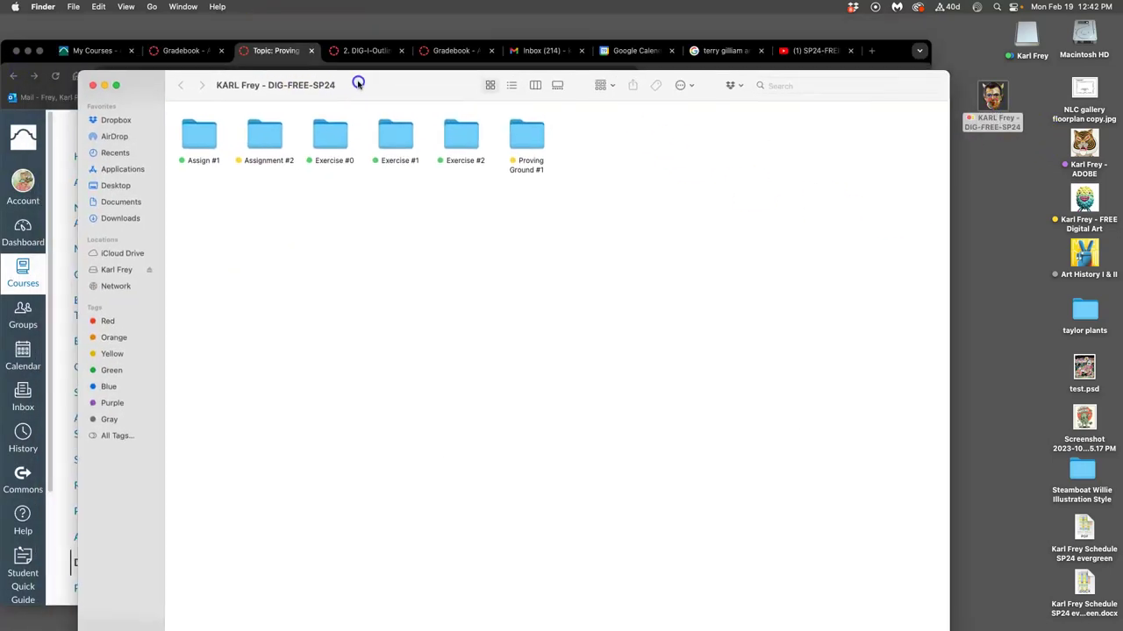
pyautogui.doubleClick(532, 139)
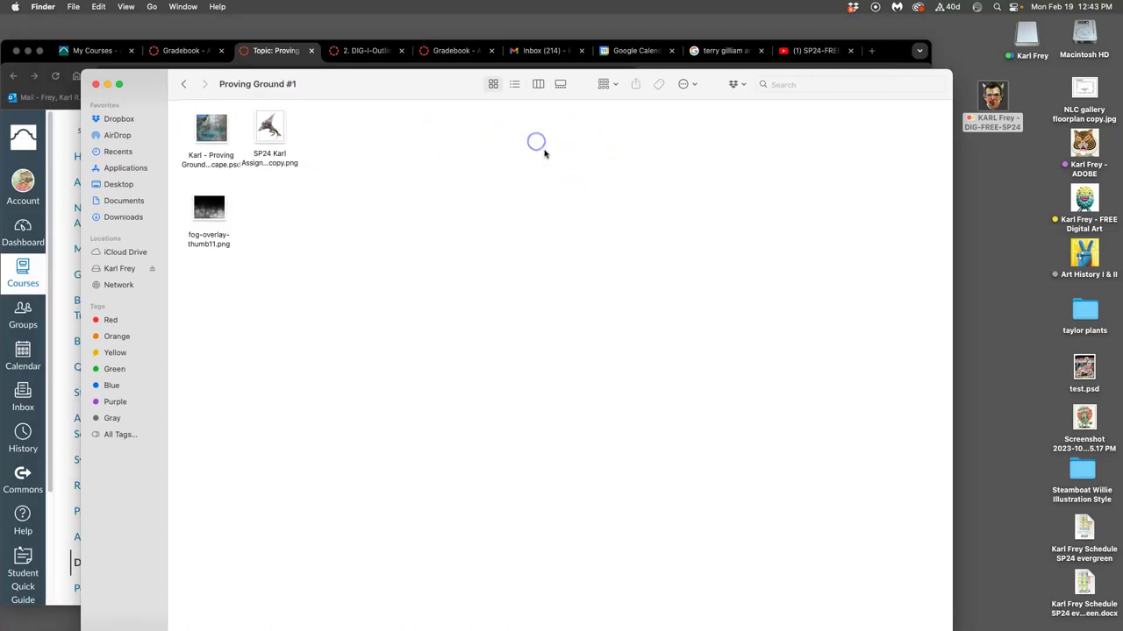
pyautogui.moveTo(952, 70); pyautogui.dragTo(962, 179)
# Load photopea.com in a new Chrome tab
pyautogui.click(871, 50)
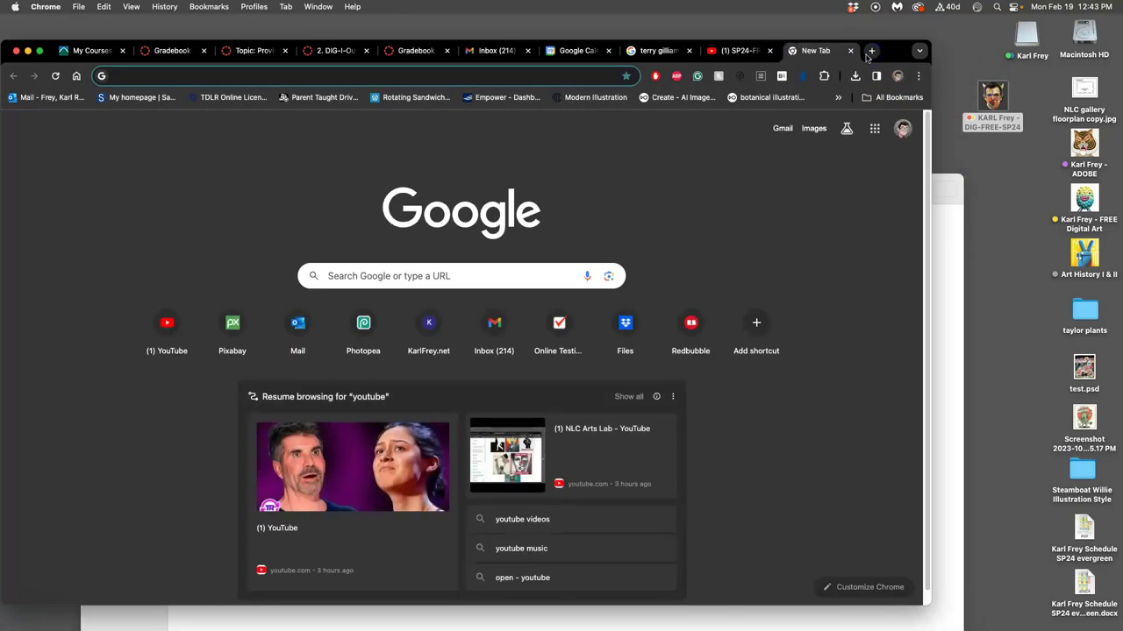
pyautogui.write('photo')
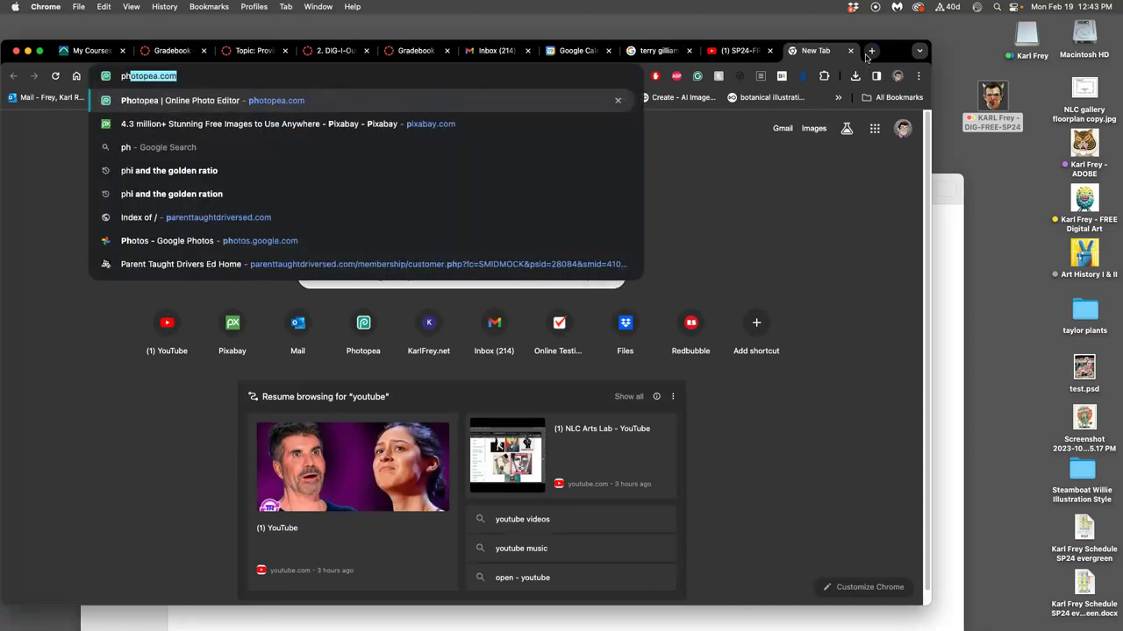
pyautogui.write('pea.com')
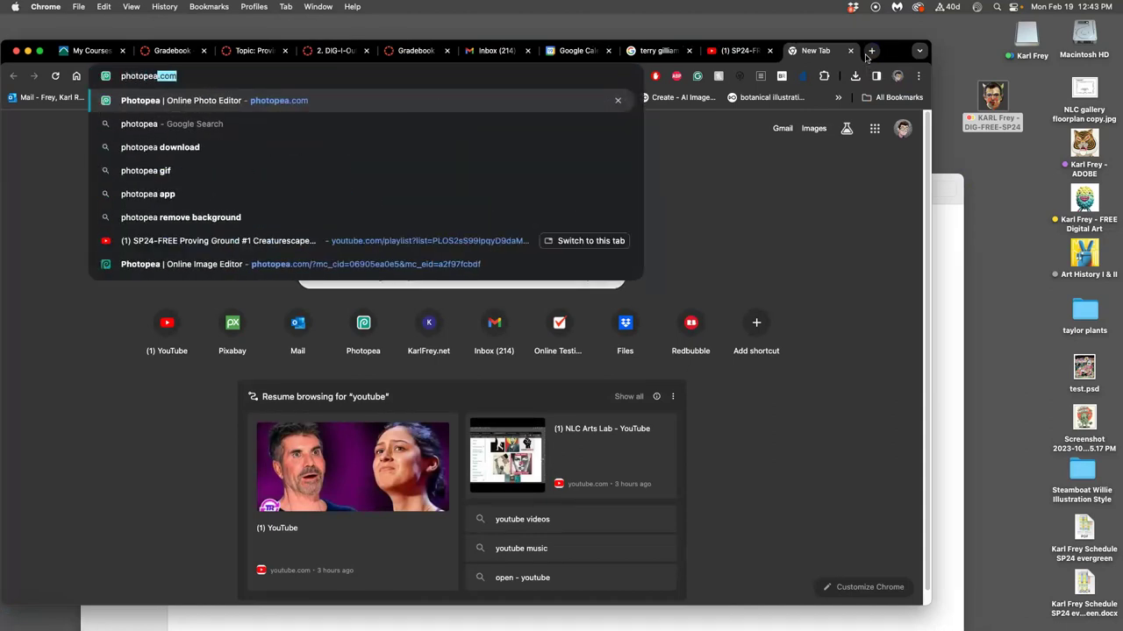
pyautogui.press('Return')
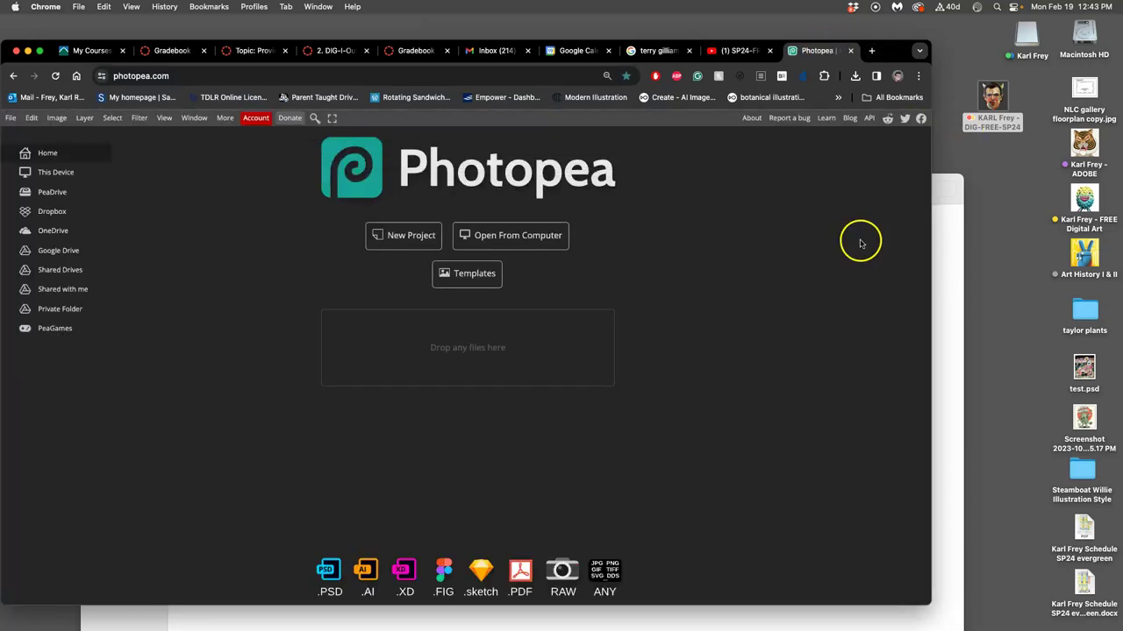
# Drop the Proving Ground 1 Grotto PSD from the Finder folder into Photopea
pyautogui.click(947, 252)
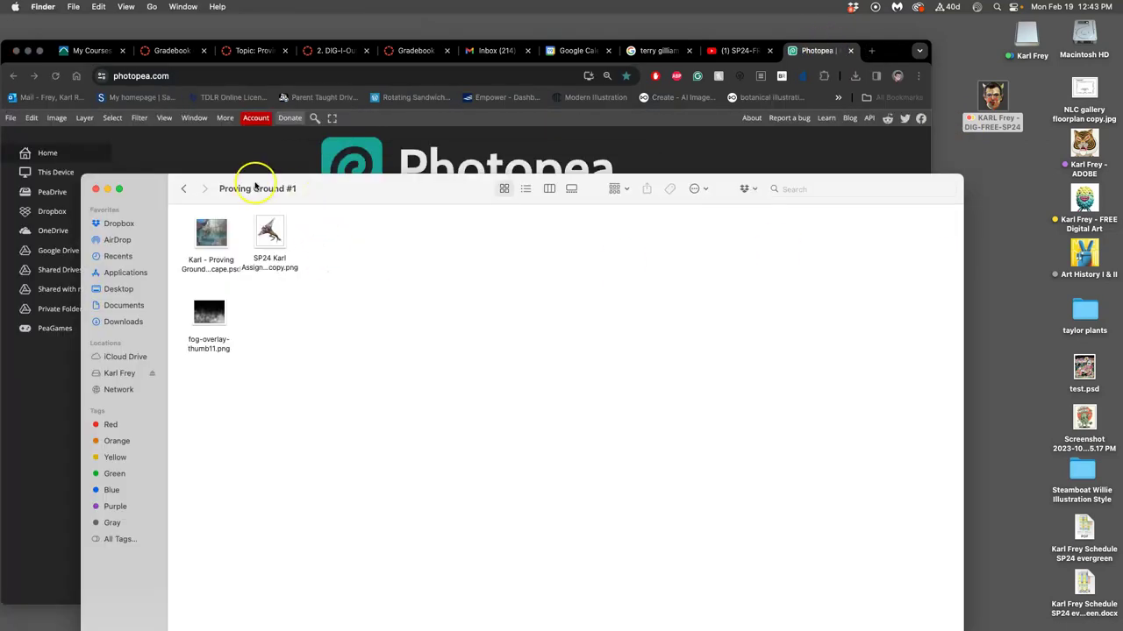
pyautogui.moveTo(250, 184); pyautogui.dragTo(677, 208)
pyautogui.moveTo(645, 259); pyautogui.dragTo(441, 357)
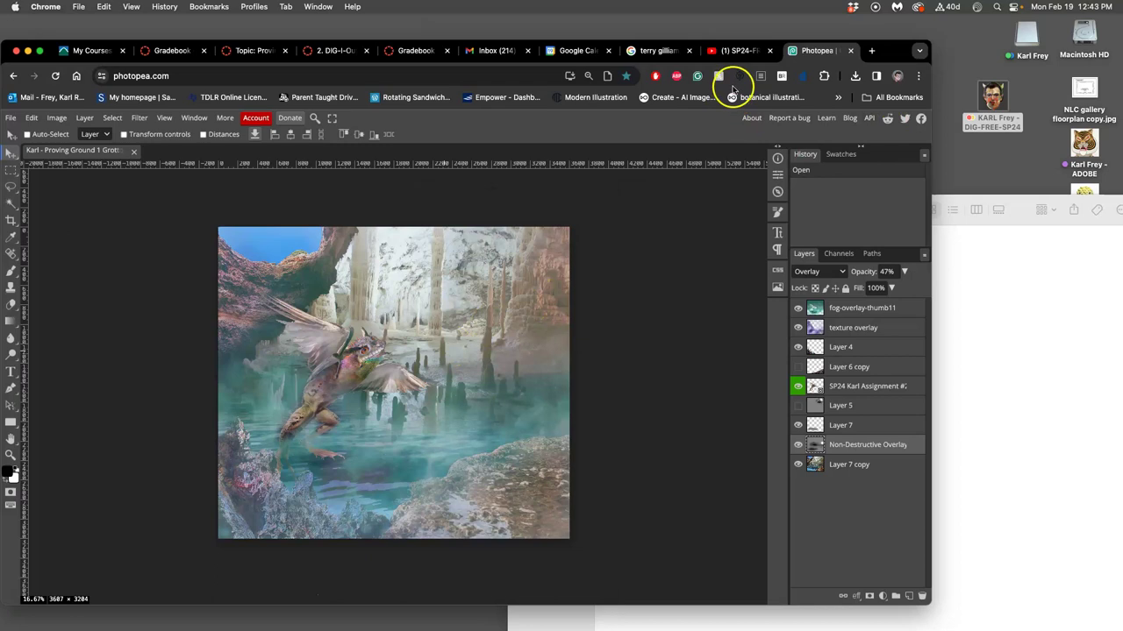
# Check the YouTube tutorial playlist, then hide the fog and texture overlays in the composite
pyautogui.click(739, 52)
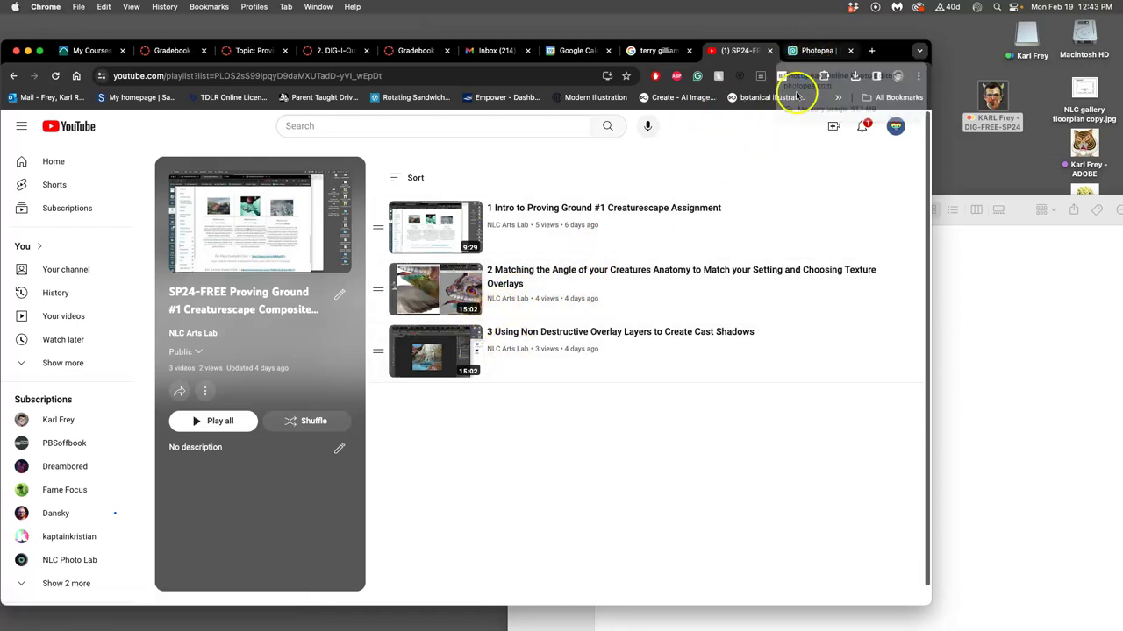
pyautogui.click(808, 50)
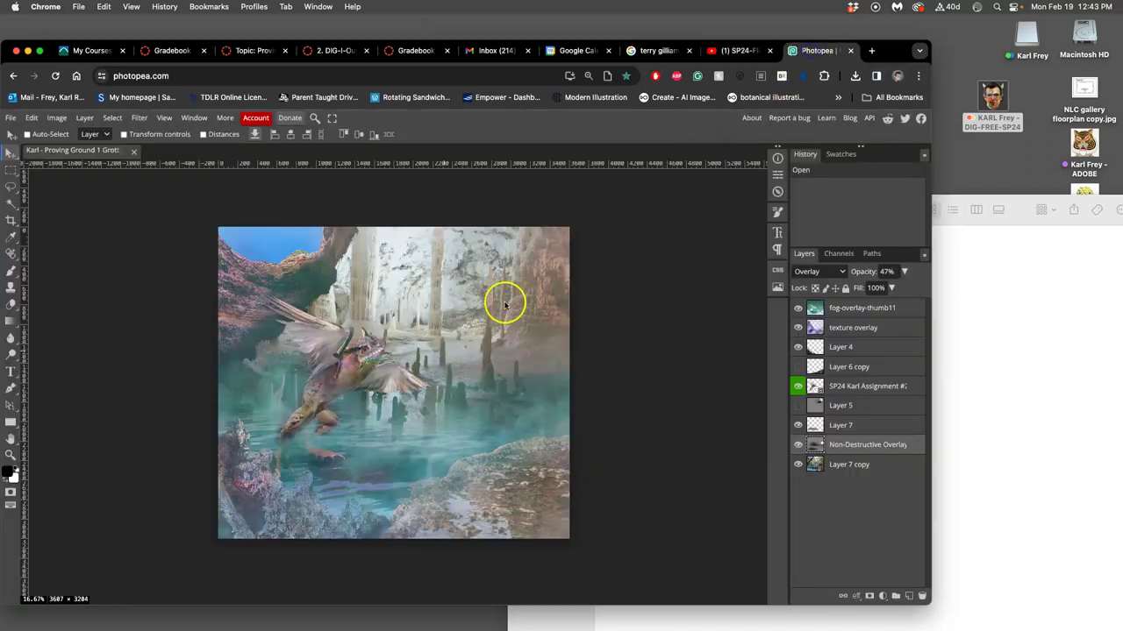
pyautogui.click(798, 308)
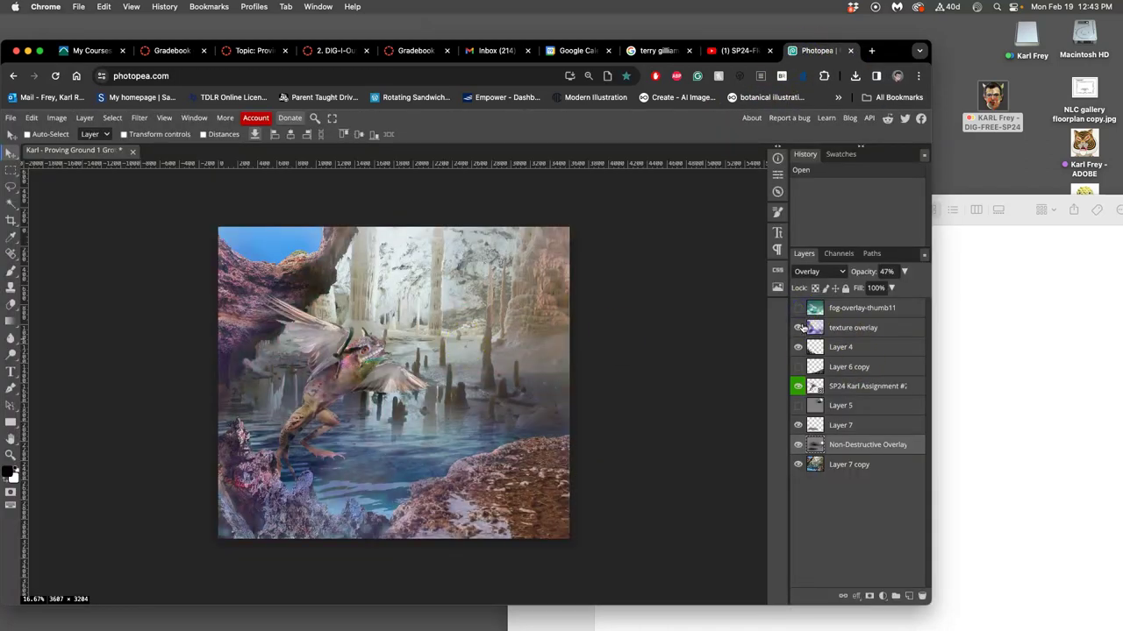
pyautogui.click(797, 327)
# Turn the texture and fog overlays back on and select the creature layer
pyautogui.click(974, 343)
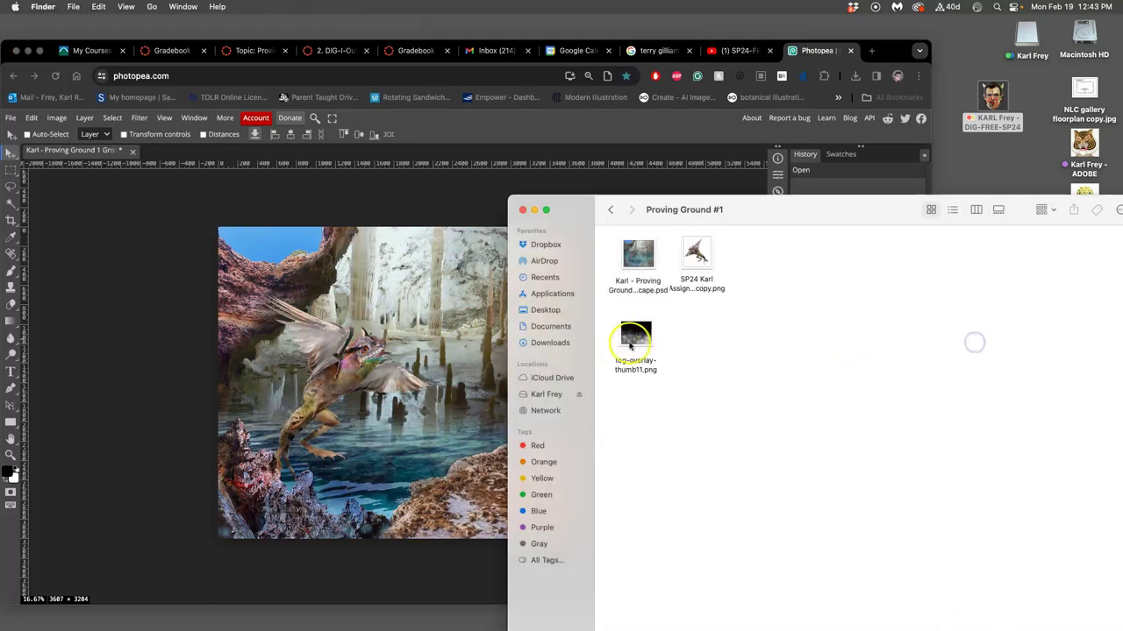
pyautogui.click(466, 363)
pyautogui.click(798, 328)
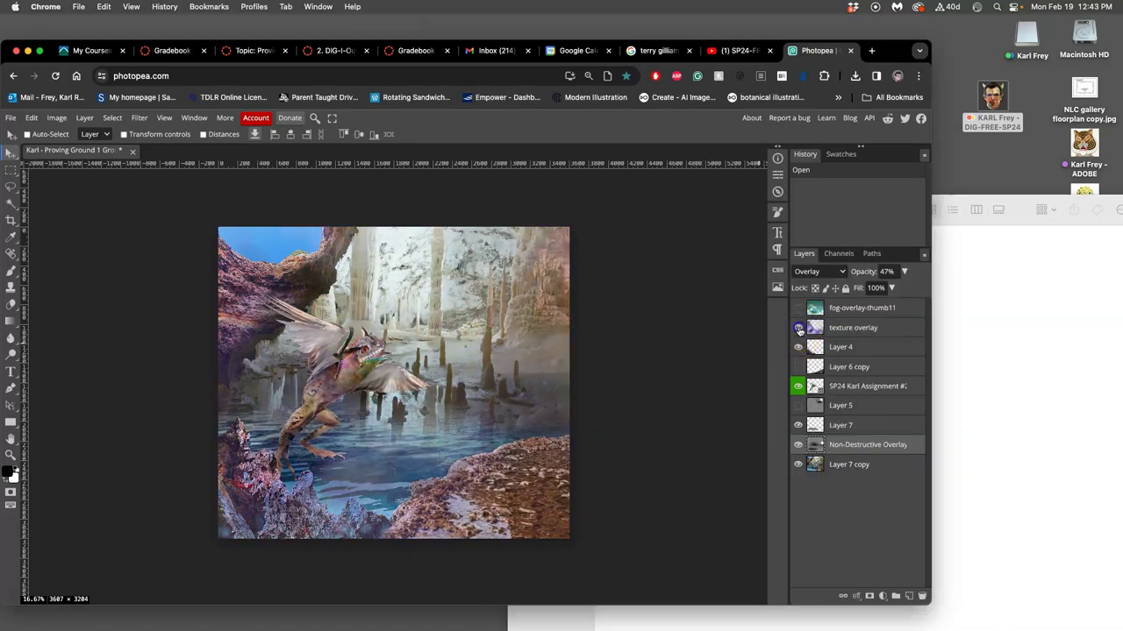
pyautogui.click(797, 308)
pyautogui.click(823, 387)
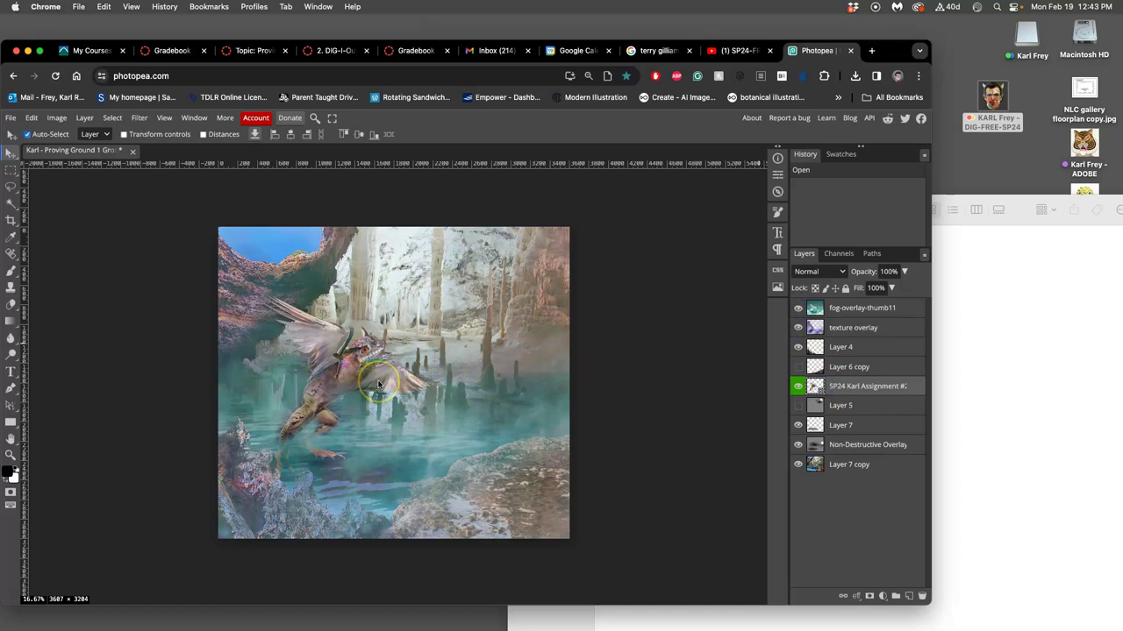
# Free Transform the winged creature to resize and angle it above the cave lake, then commit
pyautogui.press('super+t')
pyautogui.click(856, 50)
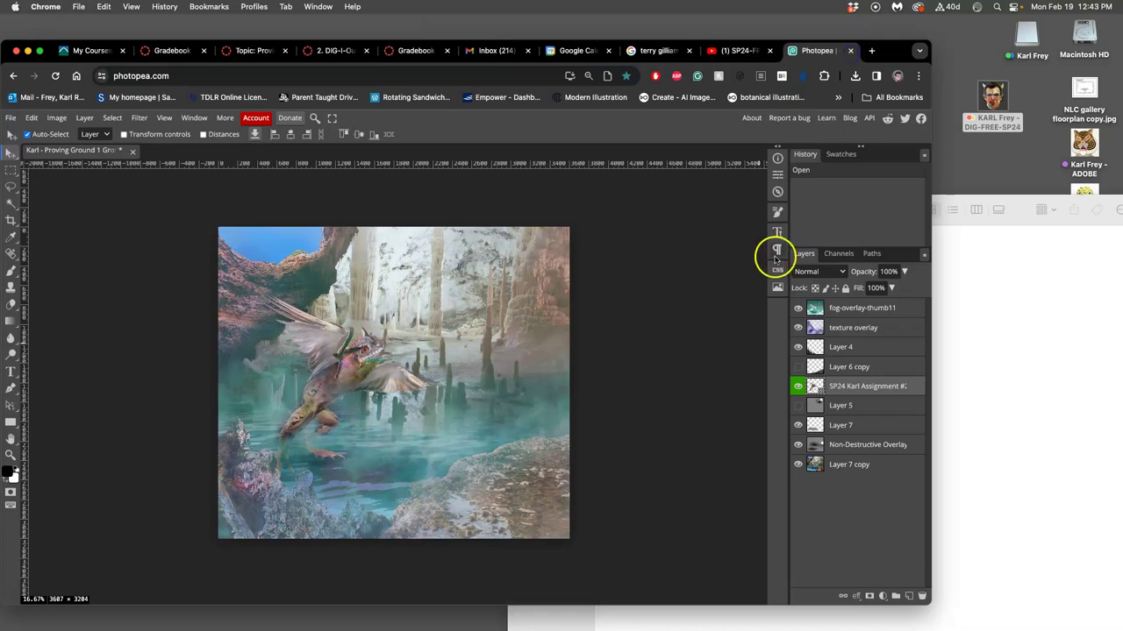
pyautogui.press('alt+super+t')
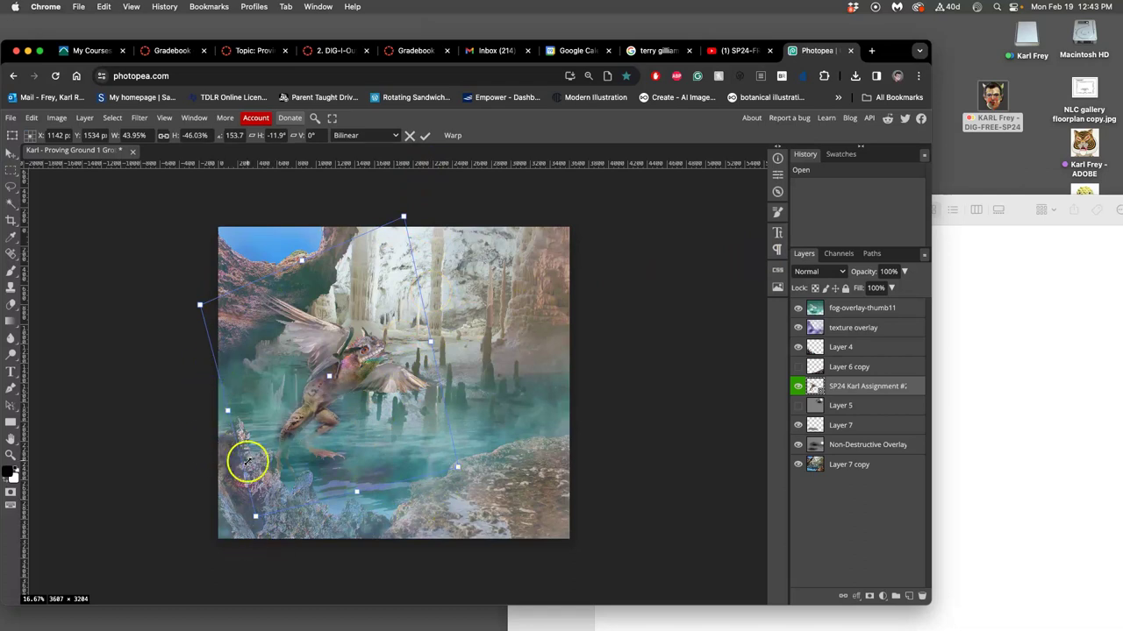
pyautogui.rightClick(355, 434)
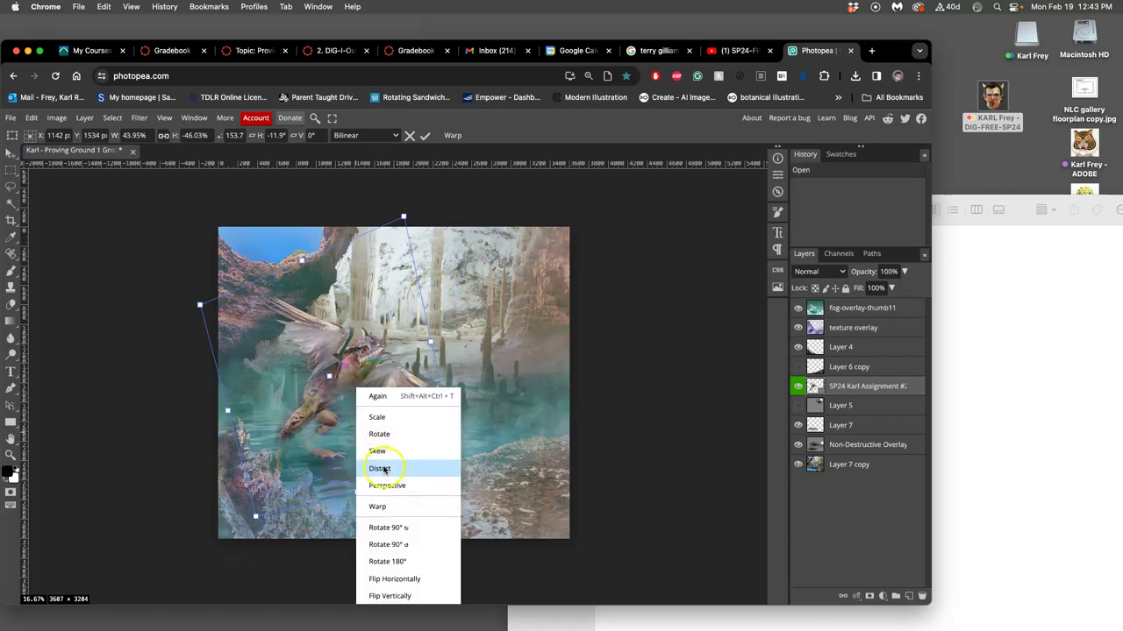
pyautogui.click(481, 403)
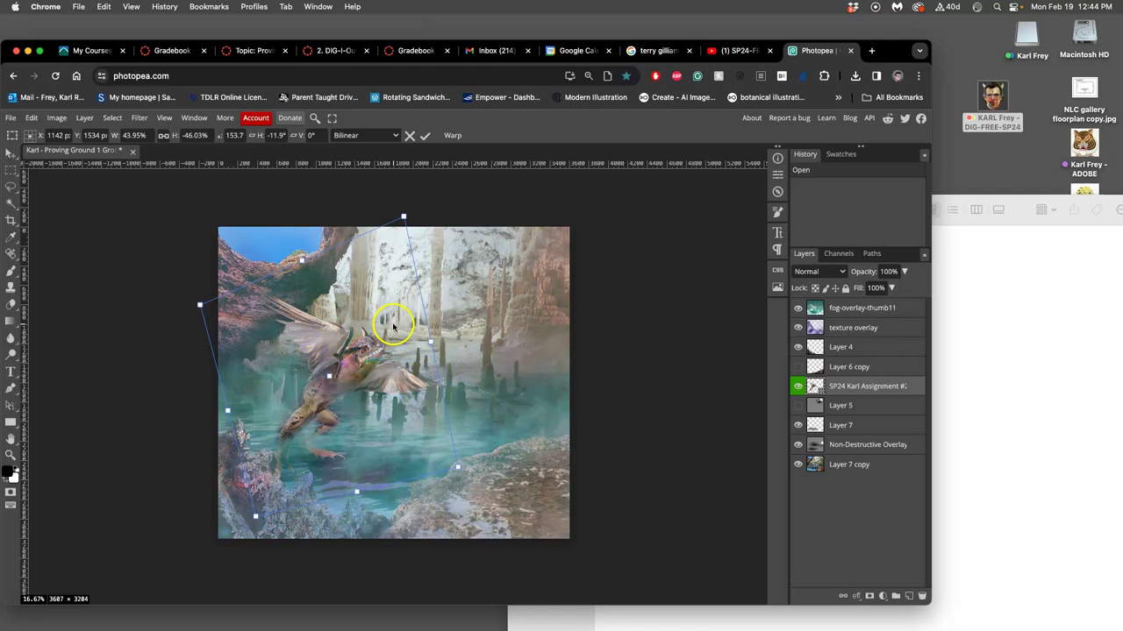
pyautogui.doubleClick(457, 345)
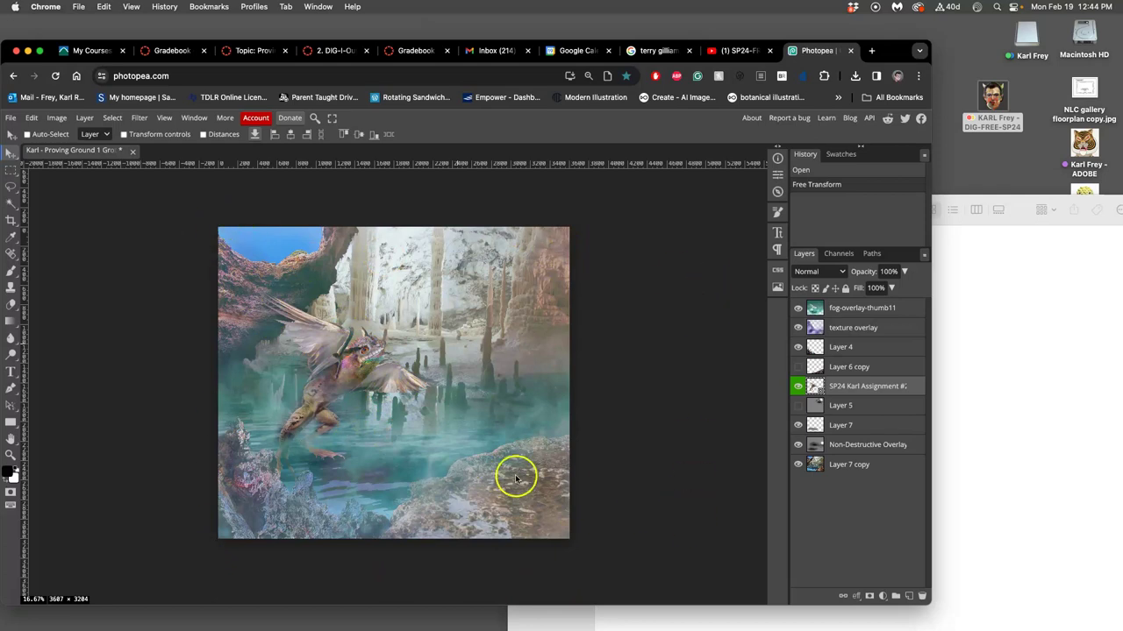
pyautogui.click(848, 389)
pyautogui.press('super+bracketright')
pyautogui.press('super+bracketright')
pyautogui.press('super+bracketright')
pyautogui.press('super+bracketright')
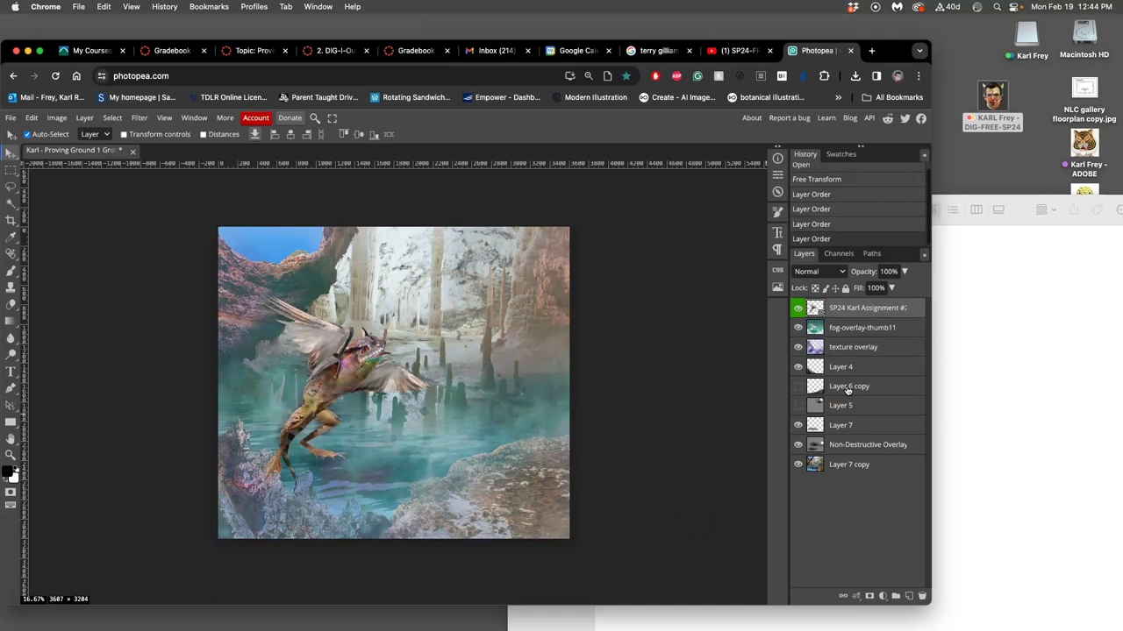
pyautogui.press('super+bracketleft')
pyautogui.press('super+bracketleft')
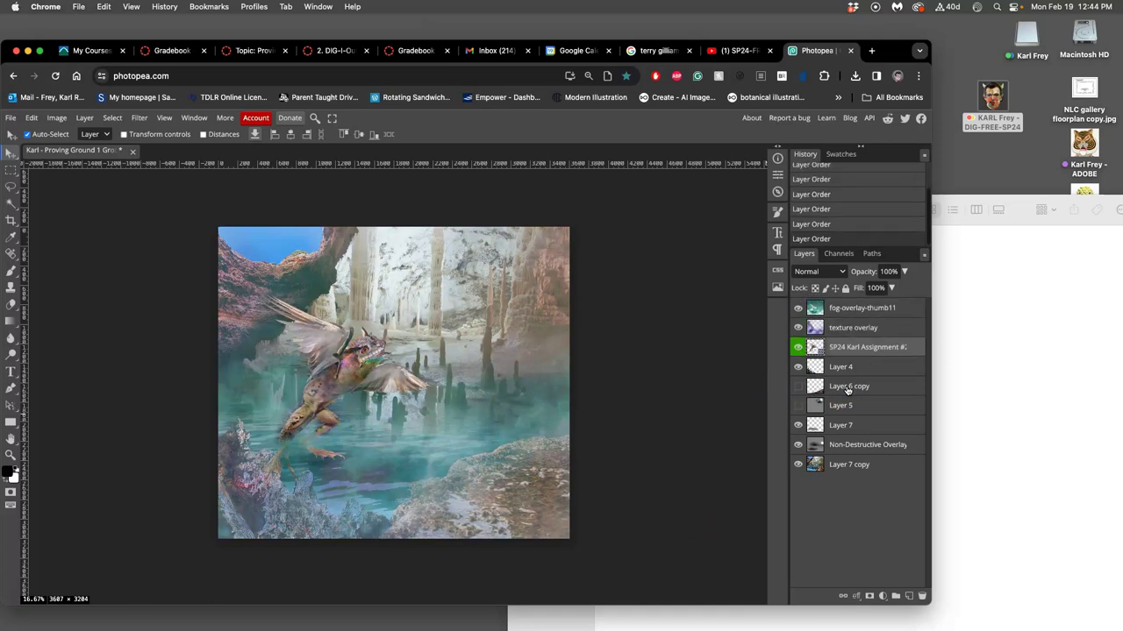
pyautogui.press('super+bracketleft')
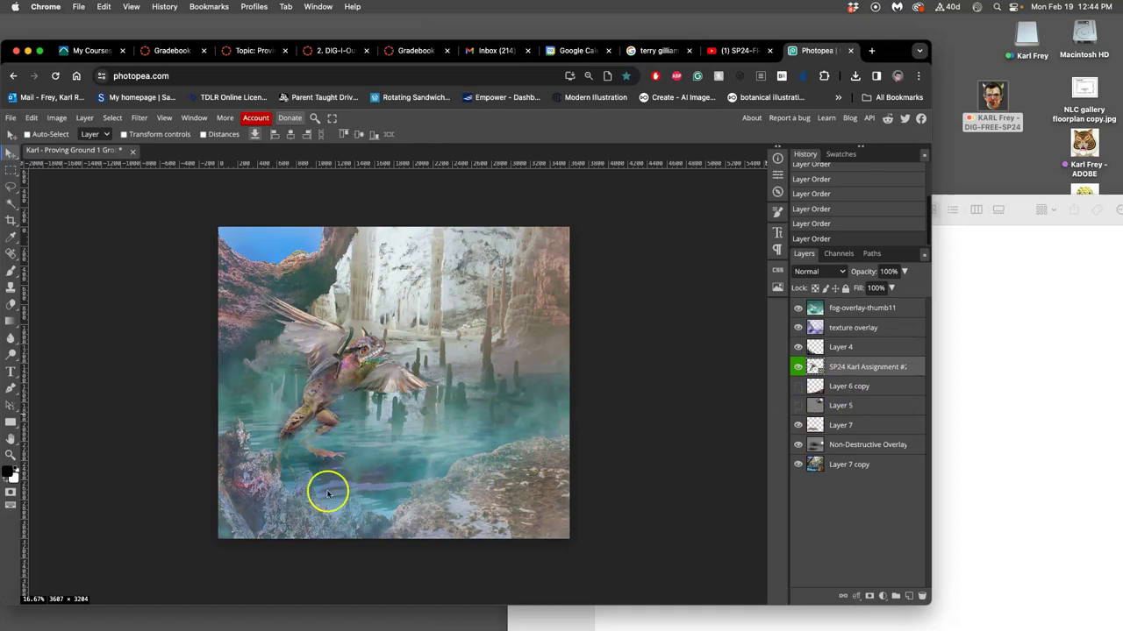
pyautogui.click(798, 387)
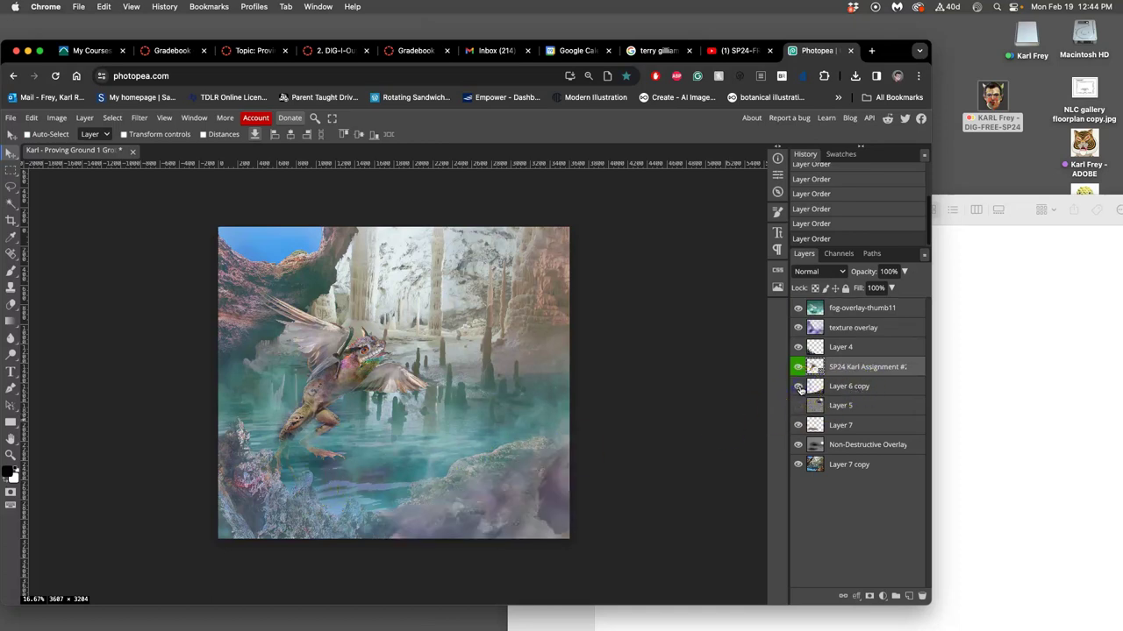
pyautogui.click(799, 406)
pyautogui.click(798, 406)
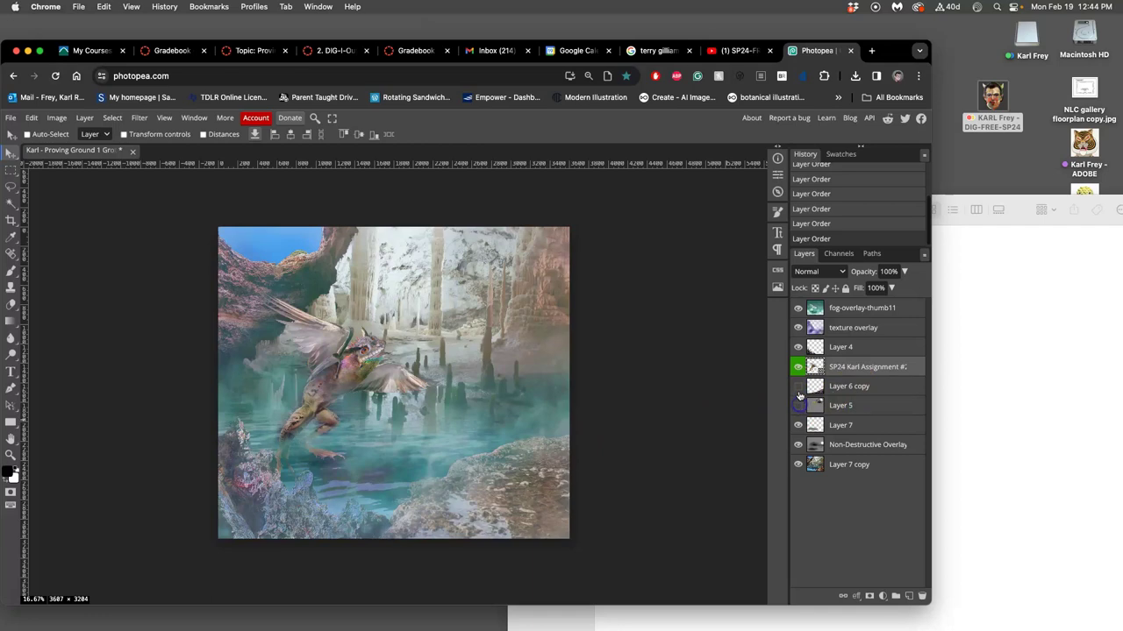
pyautogui.click(798, 386)
pyautogui.click(798, 387)
pyautogui.click(797, 387)
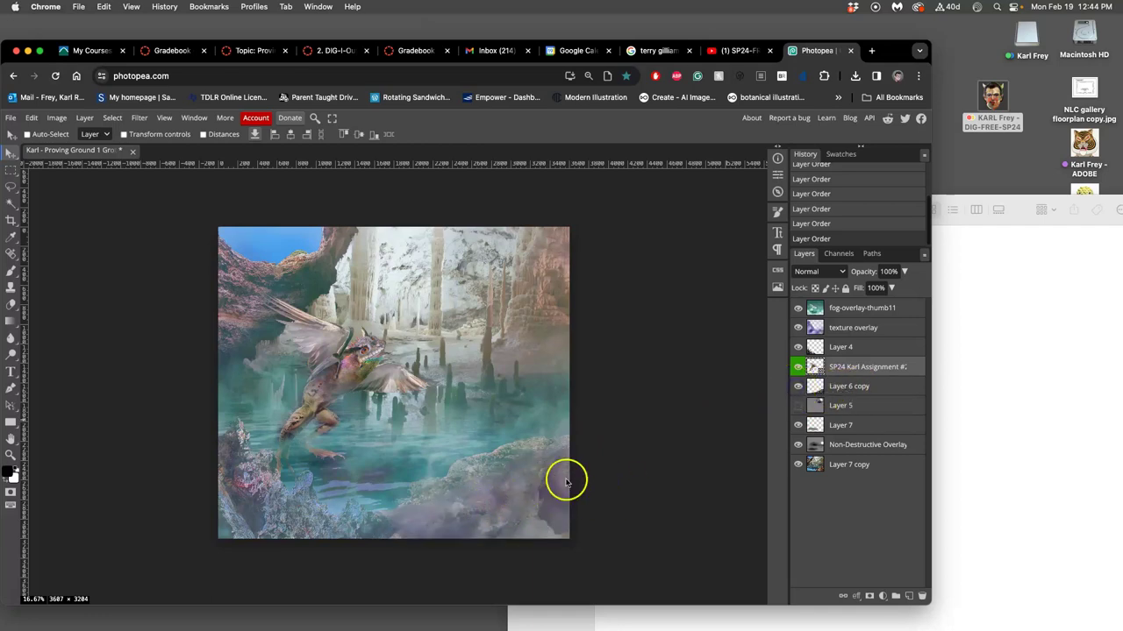
pyautogui.click(800, 368)
pyautogui.click(798, 365)
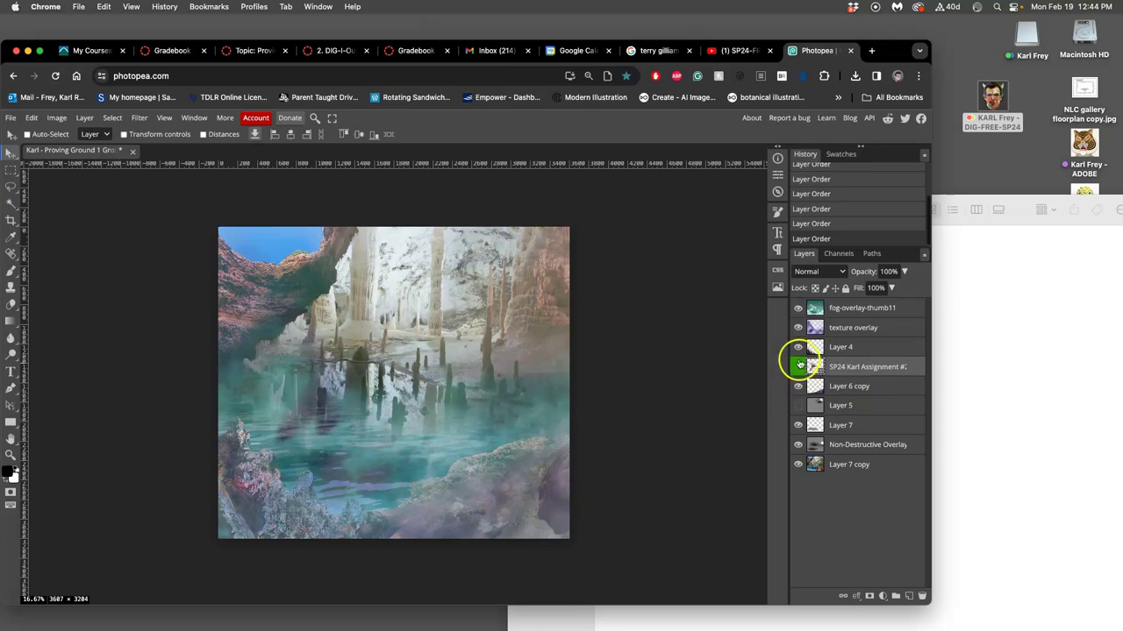
pyautogui.click(798, 386)
pyautogui.click(798, 387)
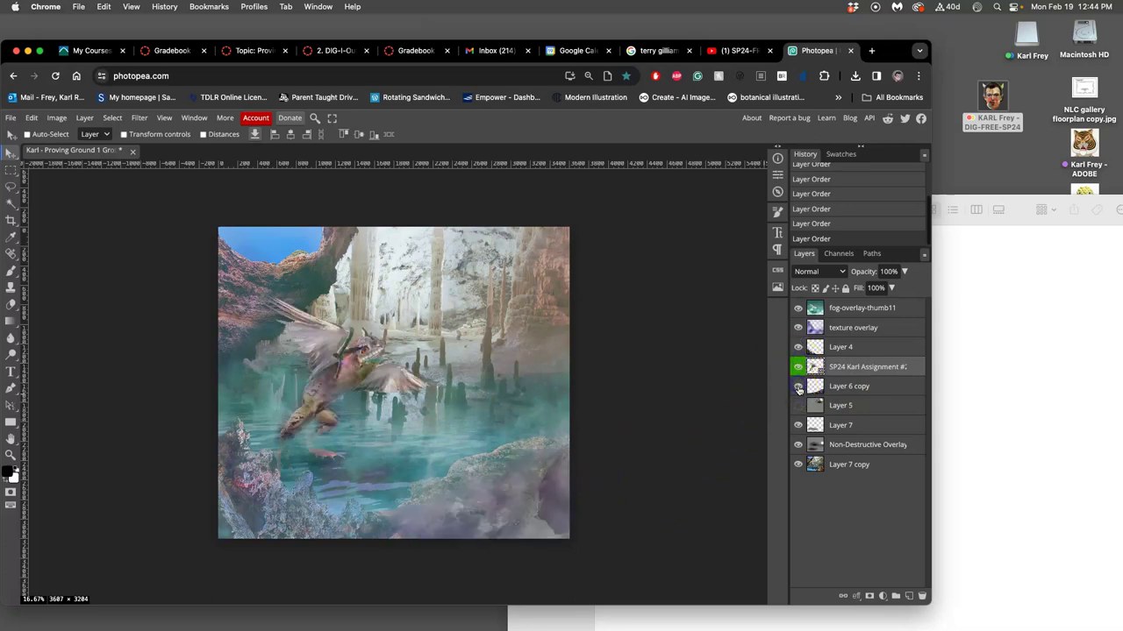
pyautogui.click(799, 387)
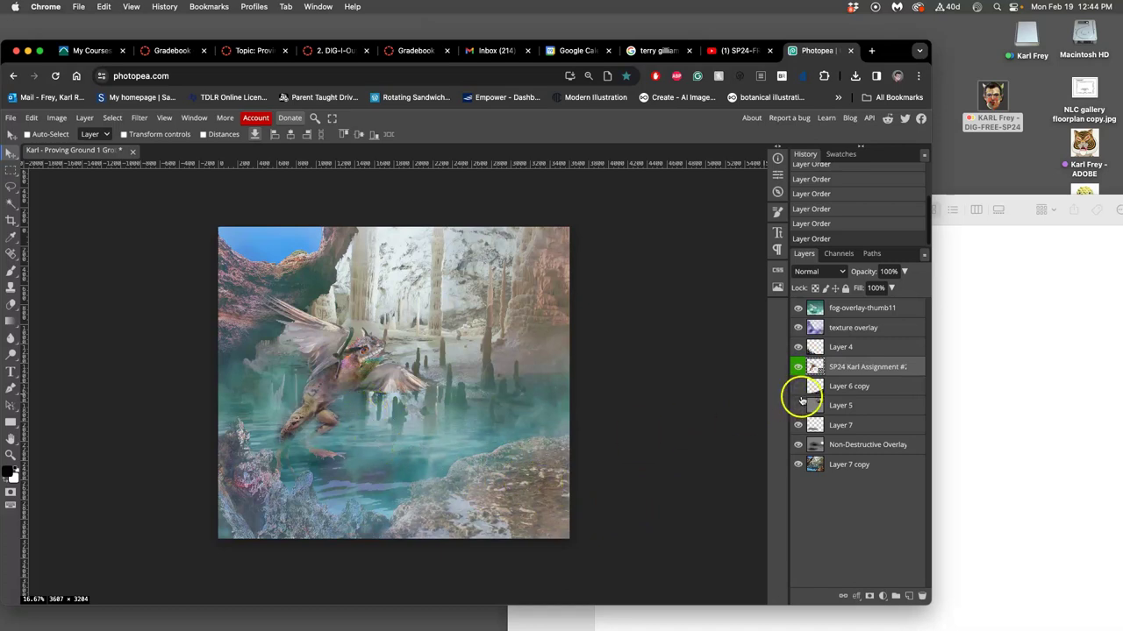
pyautogui.click(737, 50)
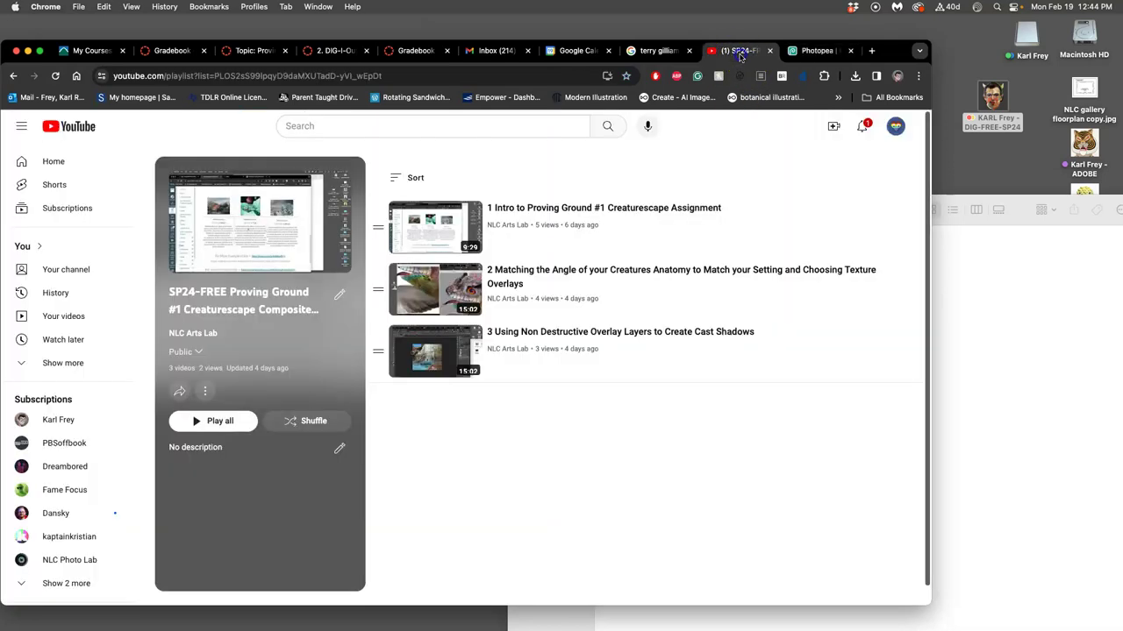
pyautogui.click(820, 50)
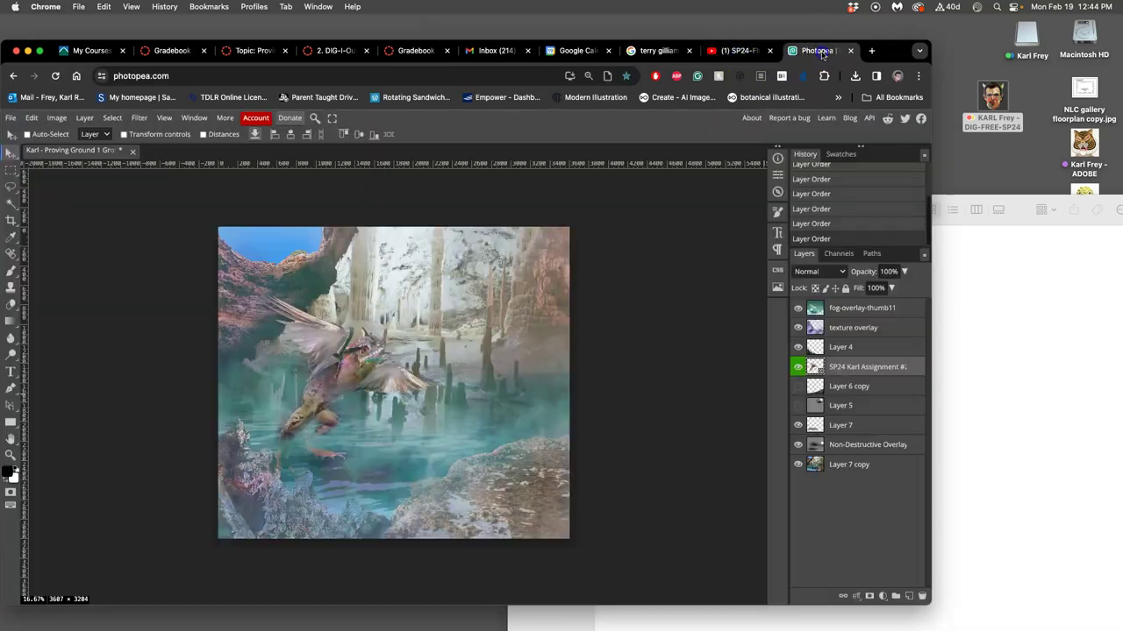
# Hide the Non-Destructive Overlay, Layer 4, texture overlay and fog overlay, then select Layer 7 copy
pyautogui.click(799, 445)
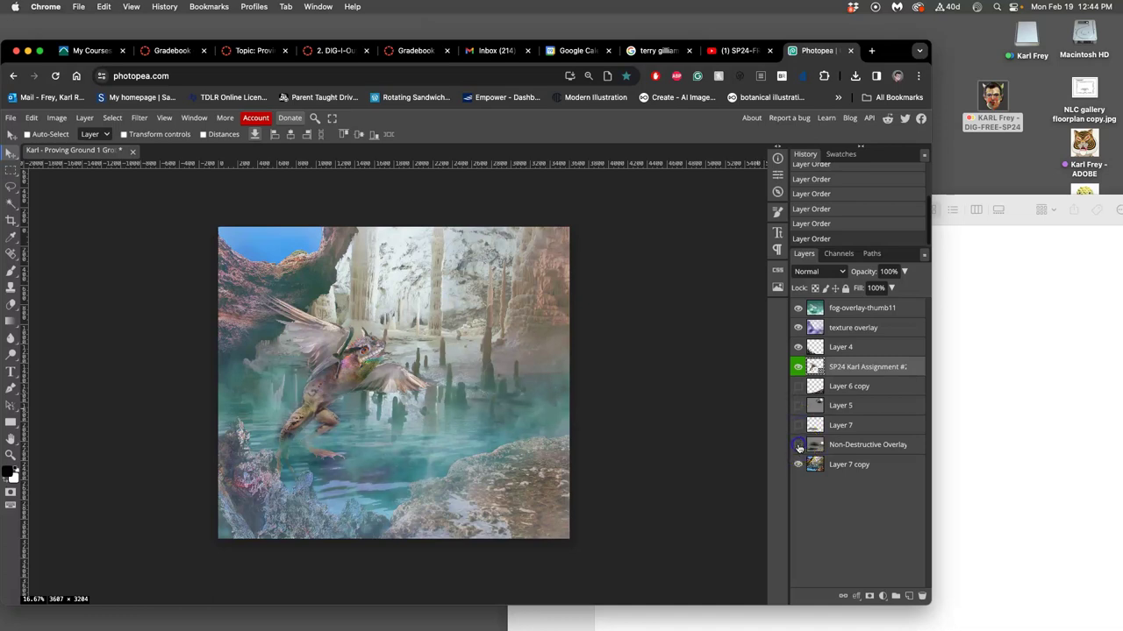
pyautogui.click(798, 347)
pyautogui.click(799, 327)
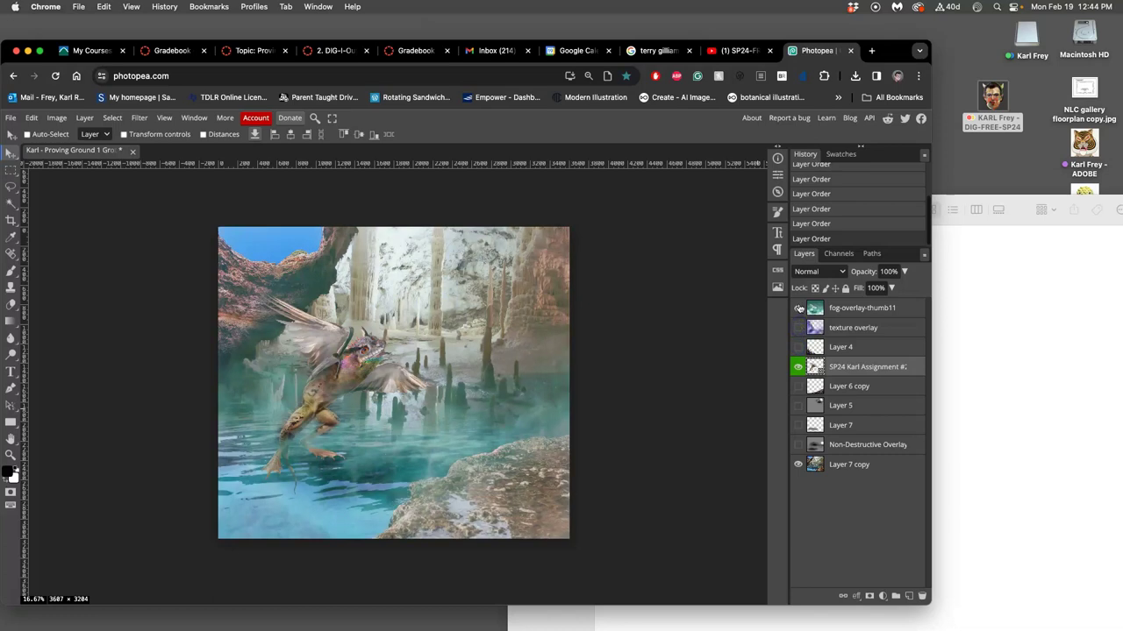
pyautogui.click(799, 307)
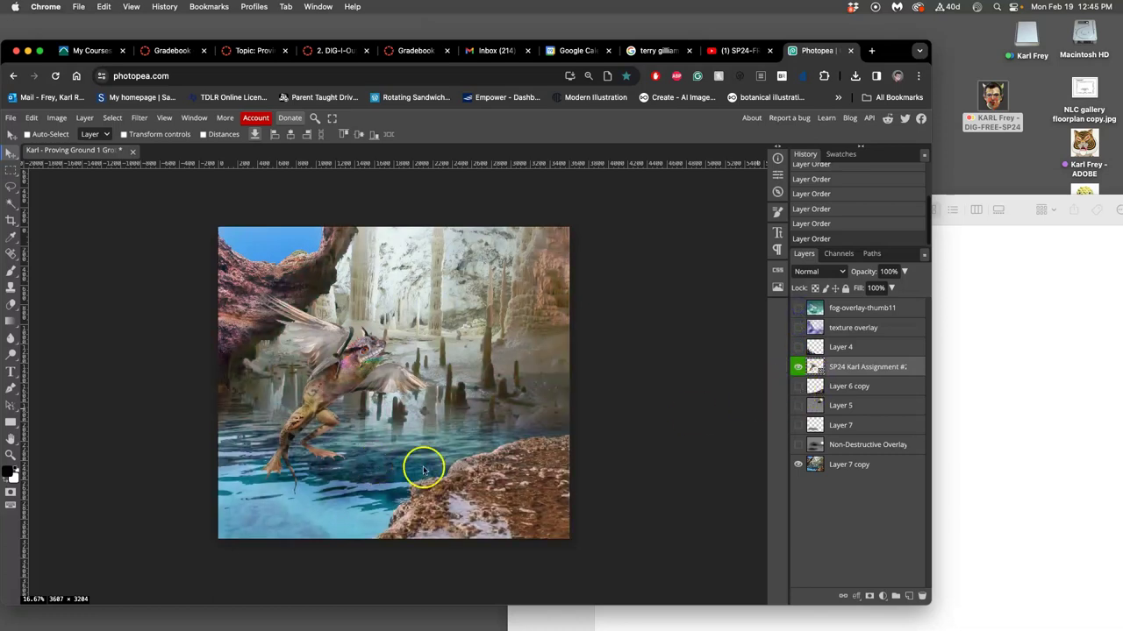
pyautogui.click(819, 464)
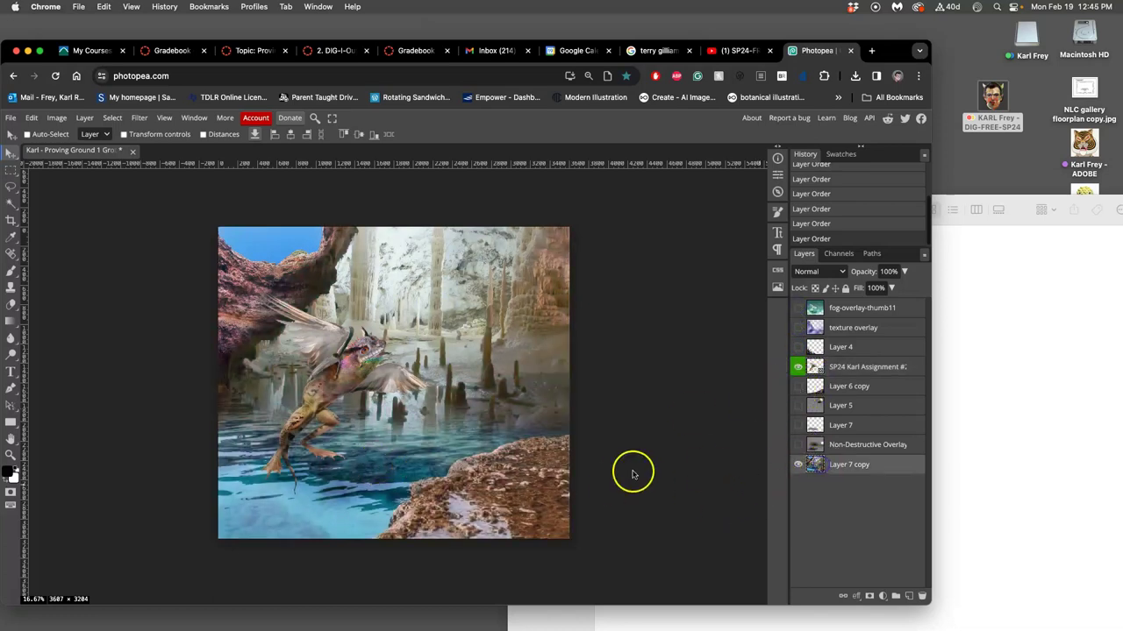
# Toggle the Non-Destructive Overlay (Overlay, 47%) on and off to compare, leaving it visible and selected
pyautogui.click(798, 448)
pyautogui.click(798, 448)
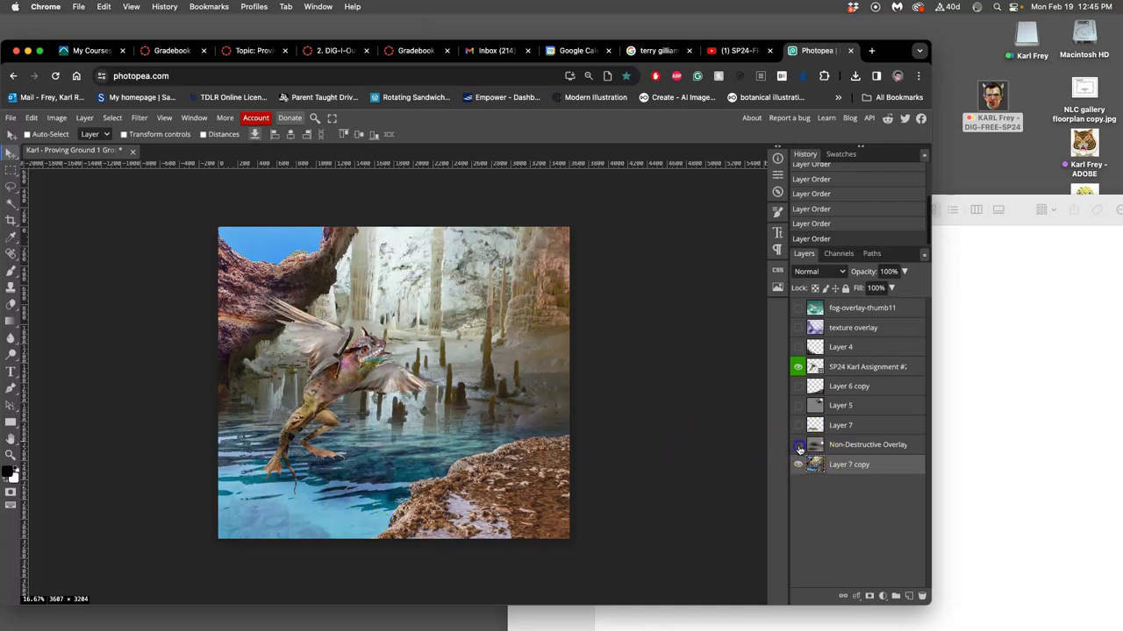
pyautogui.click(798, 448)
pyautogui.click(842, 449)
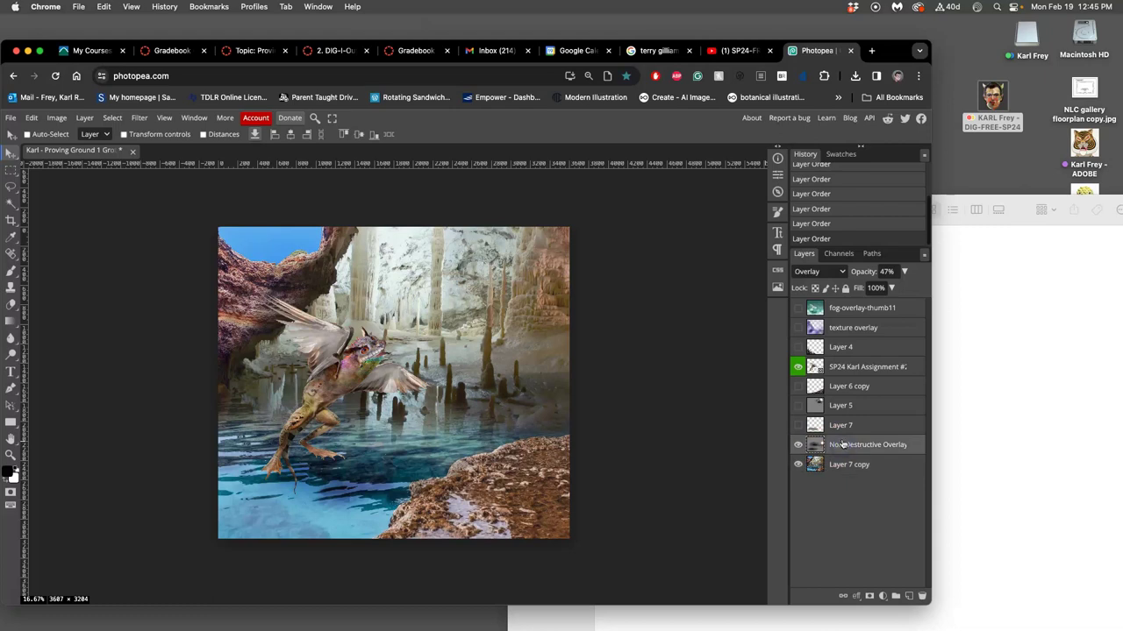
pyautogui.click(859, 463)
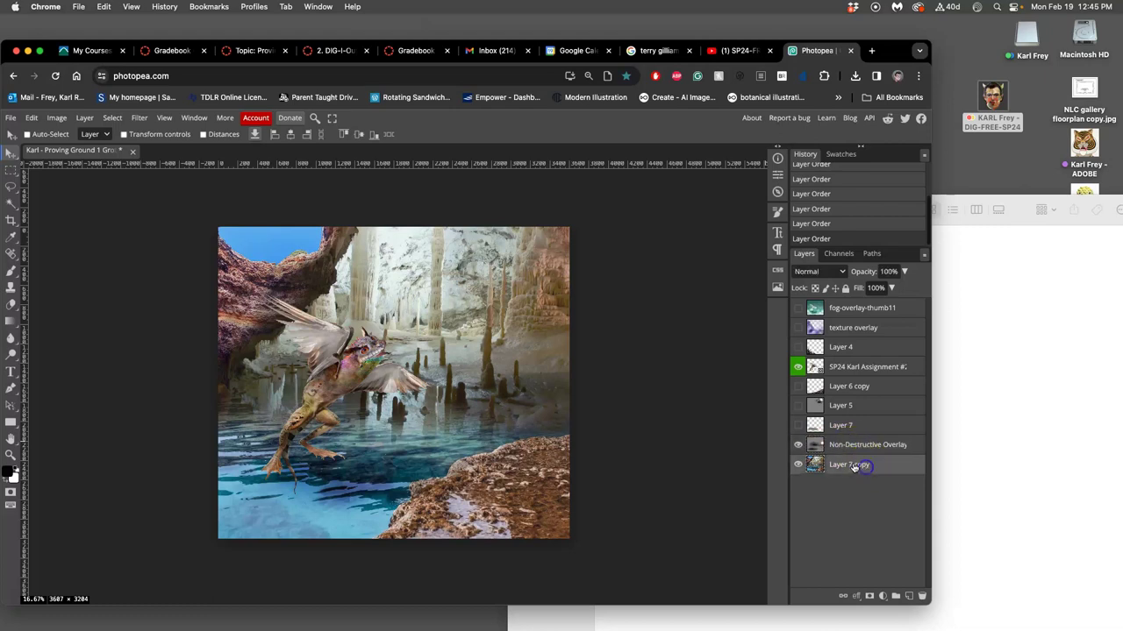
pyautogui.click(798, 446)
pyautogui.click(798, 445)
pyautogui.click(842, 448)
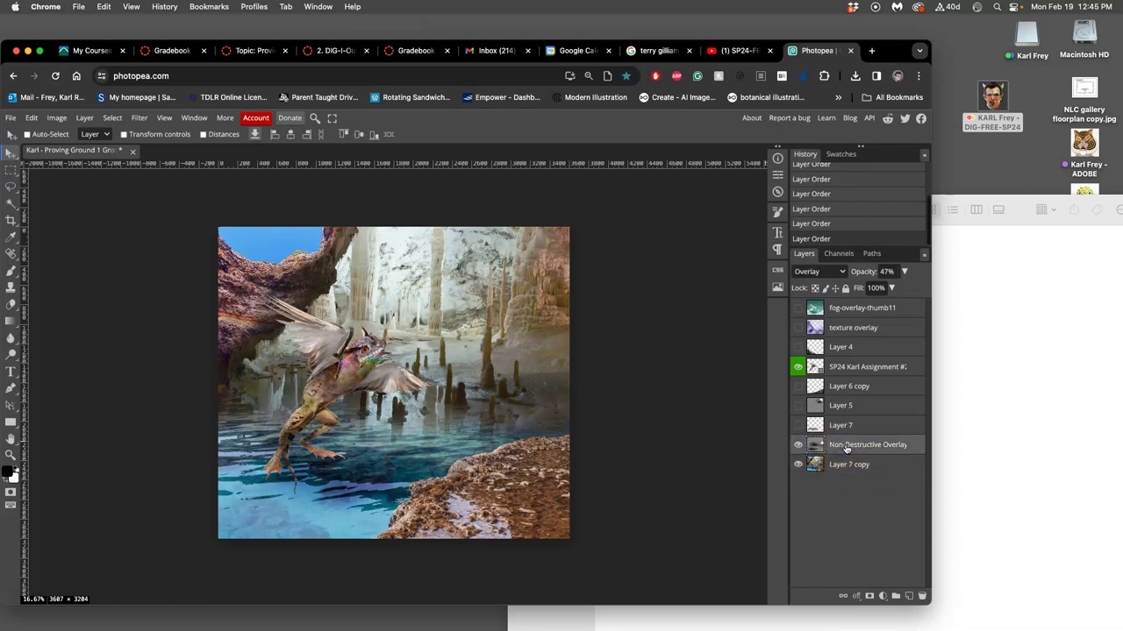
# Create Layer 8 above the Non-Destructive Overlay, fill it with Gray, and blend it as Overlay
pyautogui.click(909, 599)
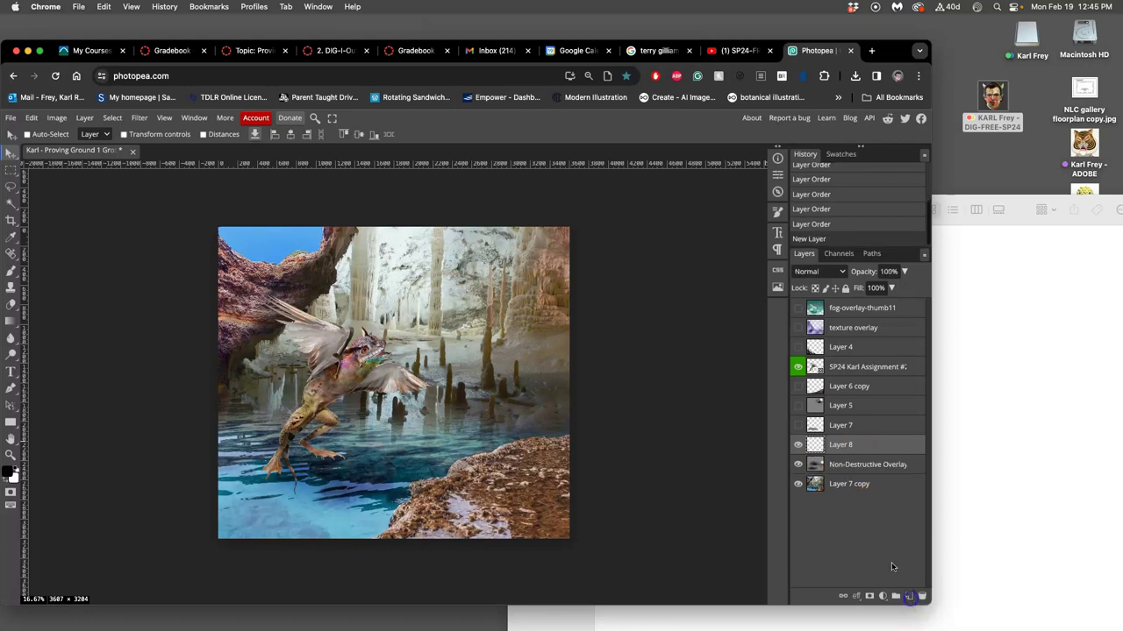
pyautogui.click(31, 118)
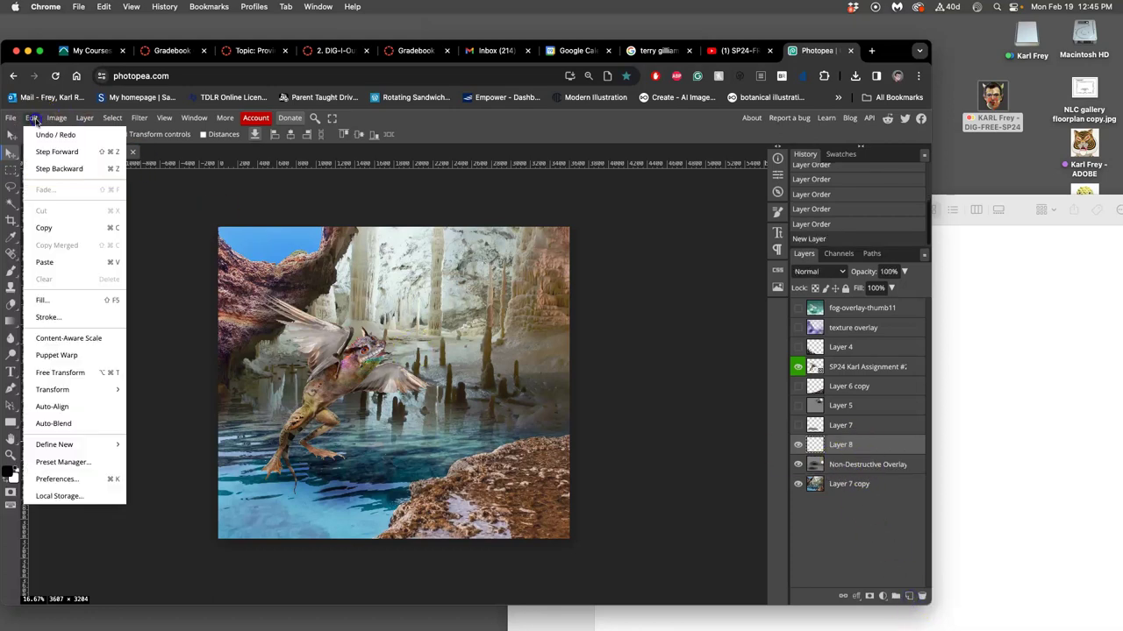
pyautogui.click(53, 291)
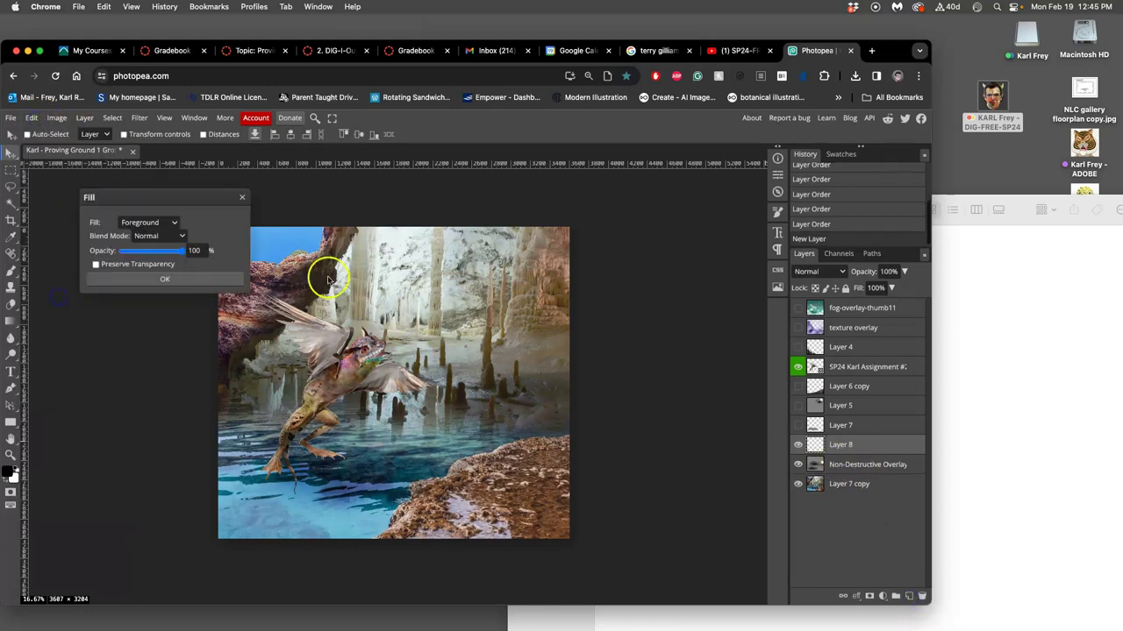
pyautogui.click(150, 222)
pyautogui.click(140, 283)
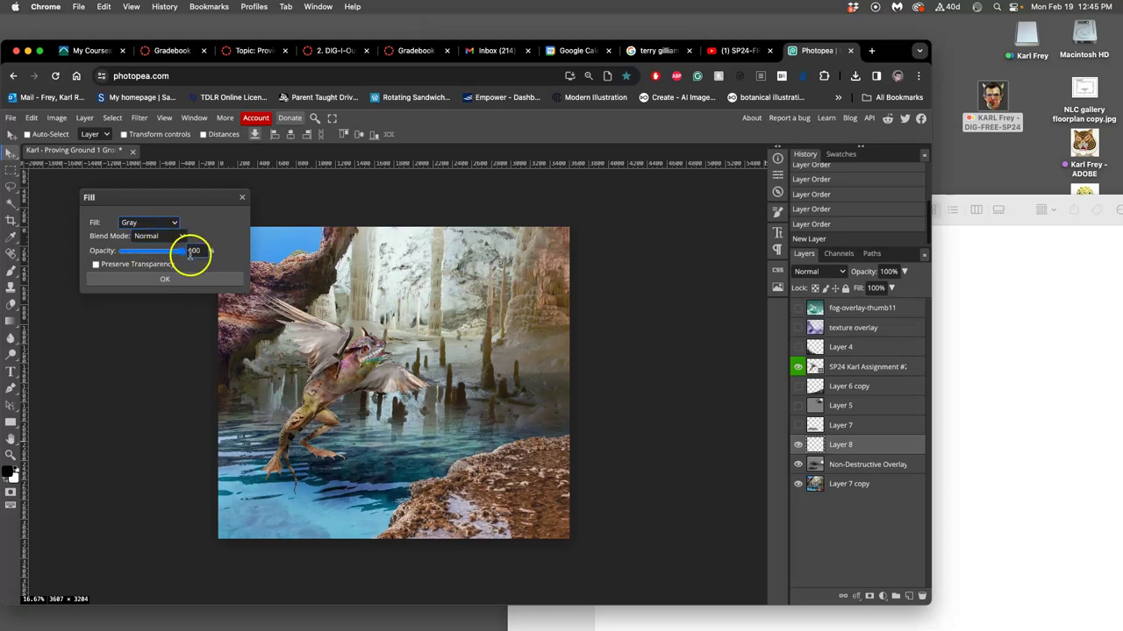
pyautogui.click(189, 281)
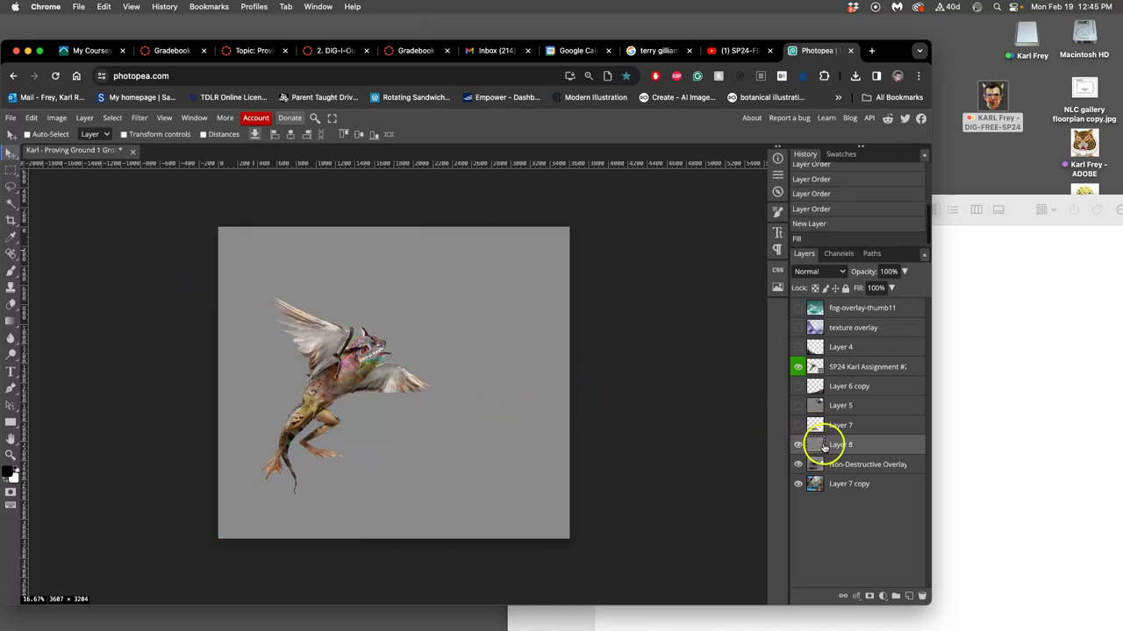
pyautogui.click(818, 273)
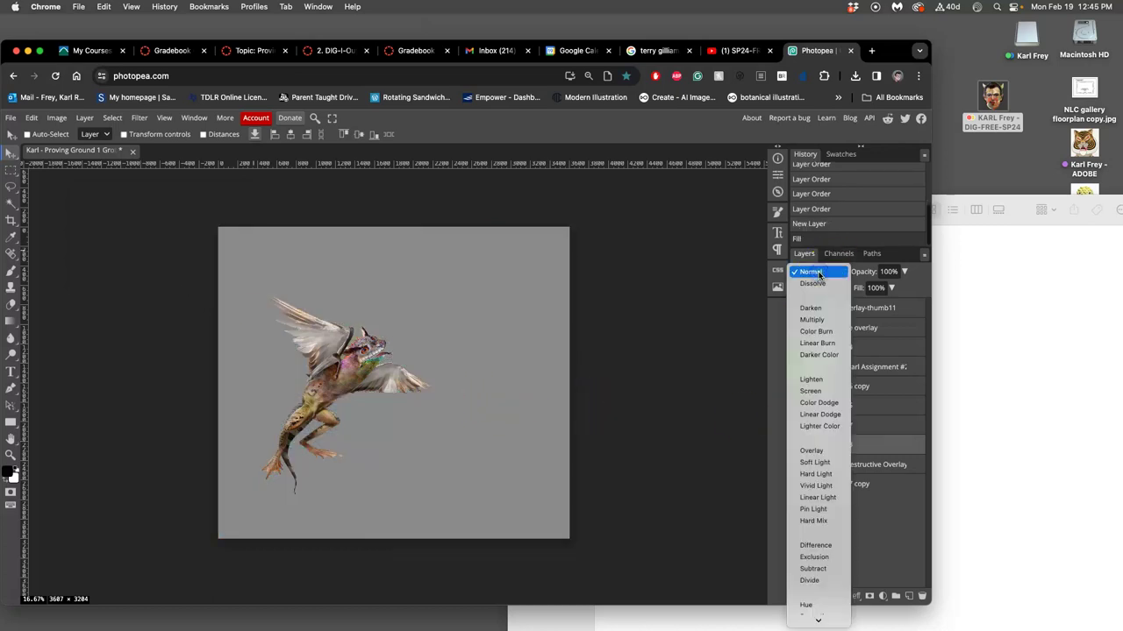
pyautogui.click(813, 451)
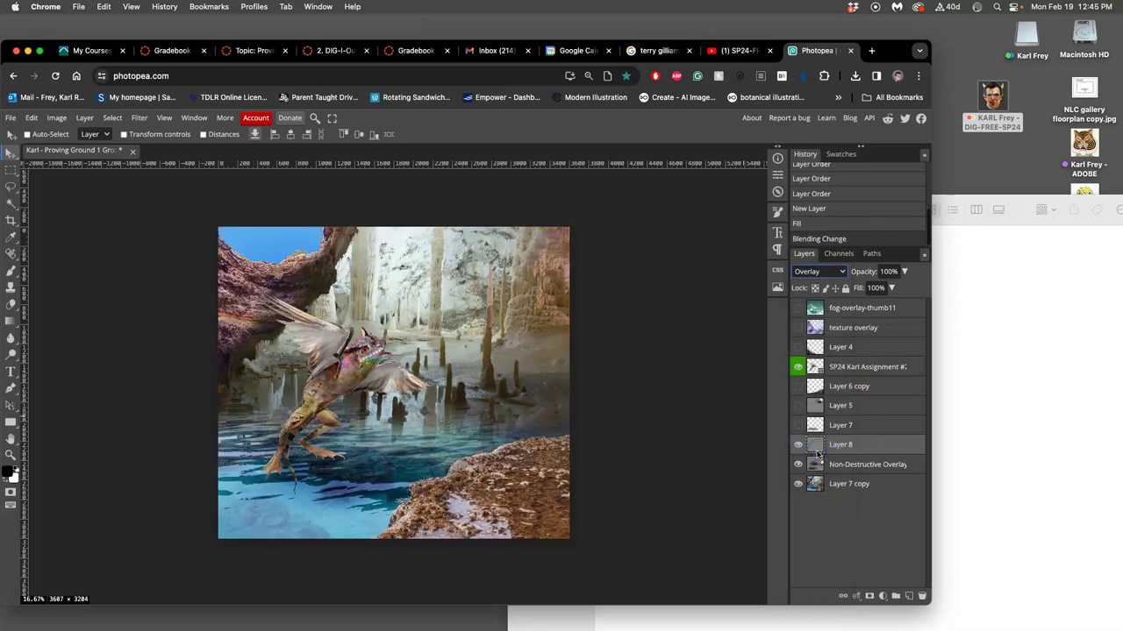
# Hide the Non-Destructive Overlay and briefly toggle the Layer 7 copy cave background off and on
pyautogui.click(824, 451)
pyautogui.click(798, 465)
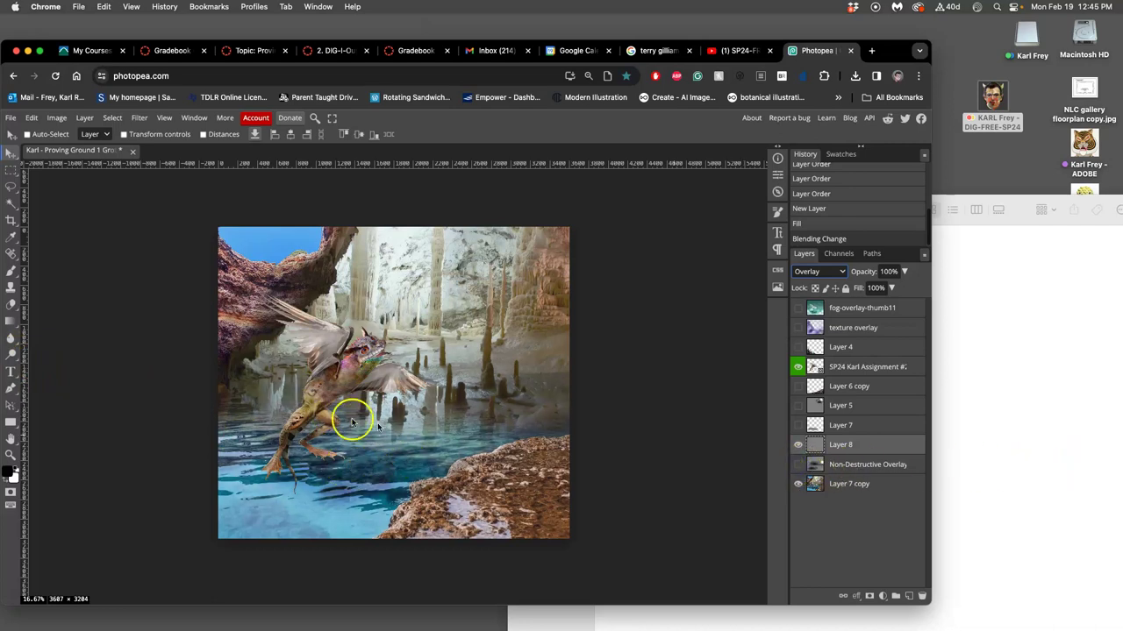
pyautogui.click(798, 485)
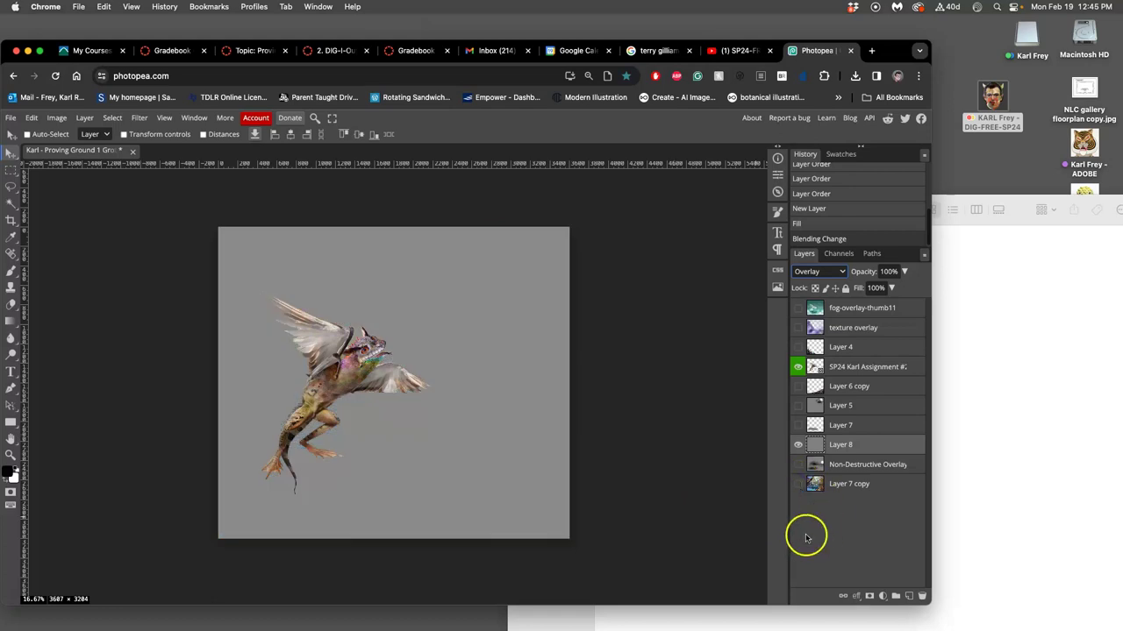
pyautogui.click(798, 484)
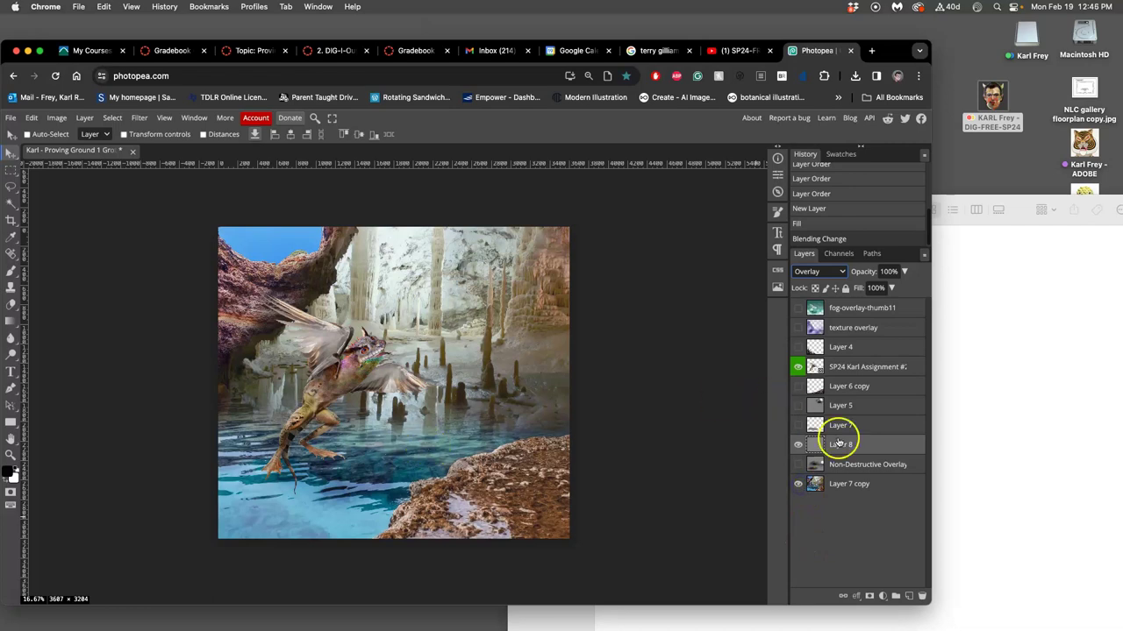
# Switch Layer 8 back to Normal blending and select the Burn Tool
pyautogui.click(817, 271)
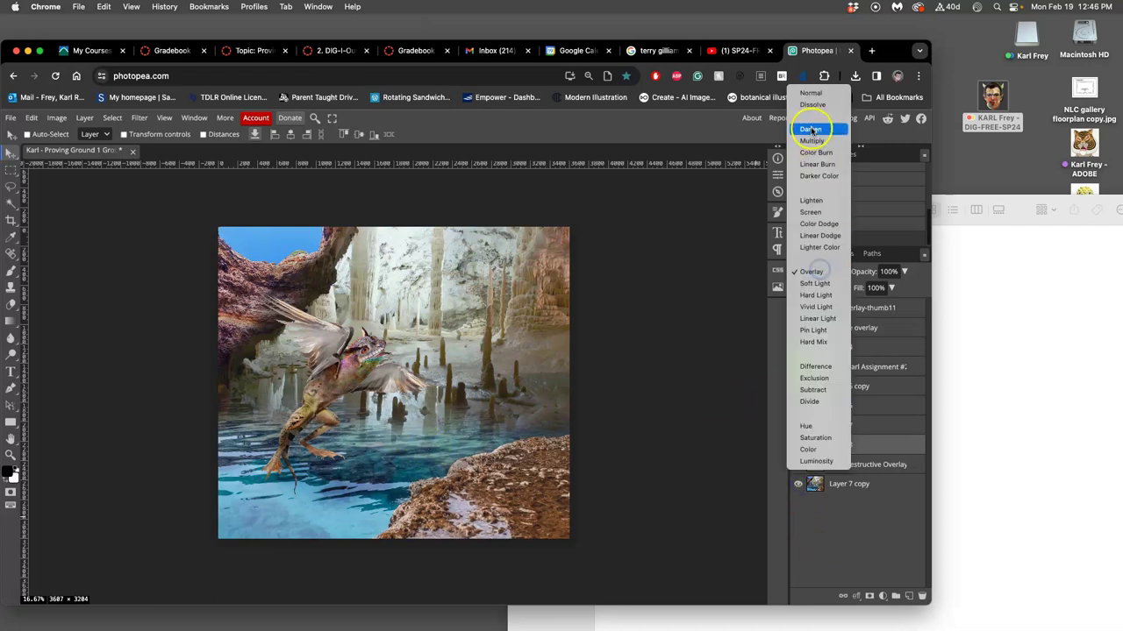
pyautogui.click(809, 94)
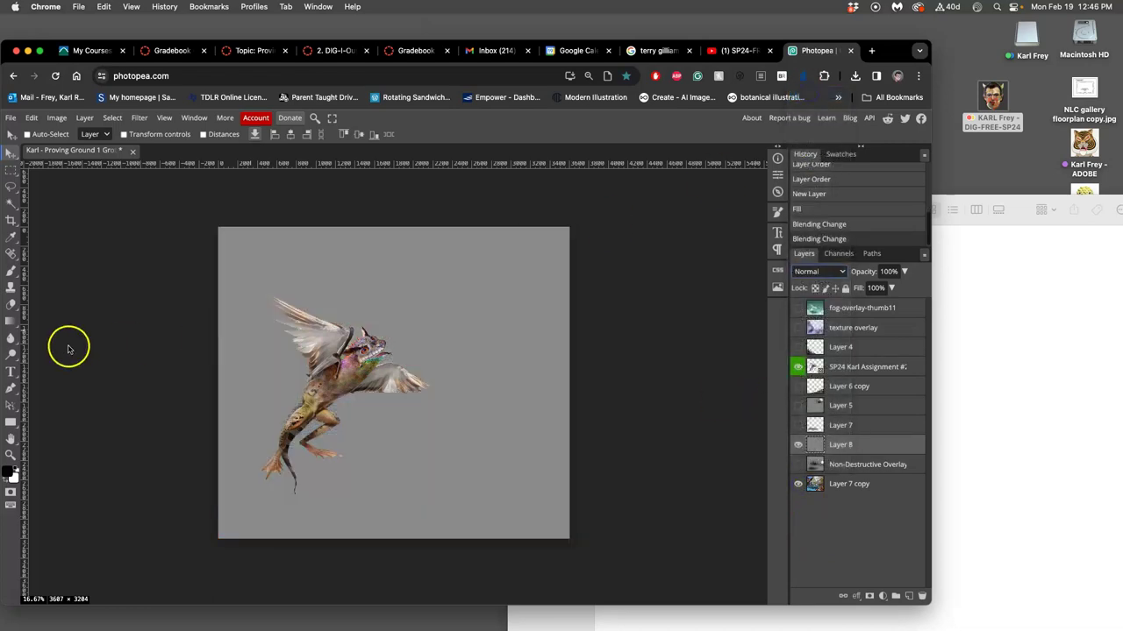
pyautogui.click(14, 353)
pyautogui.click(50, 371)
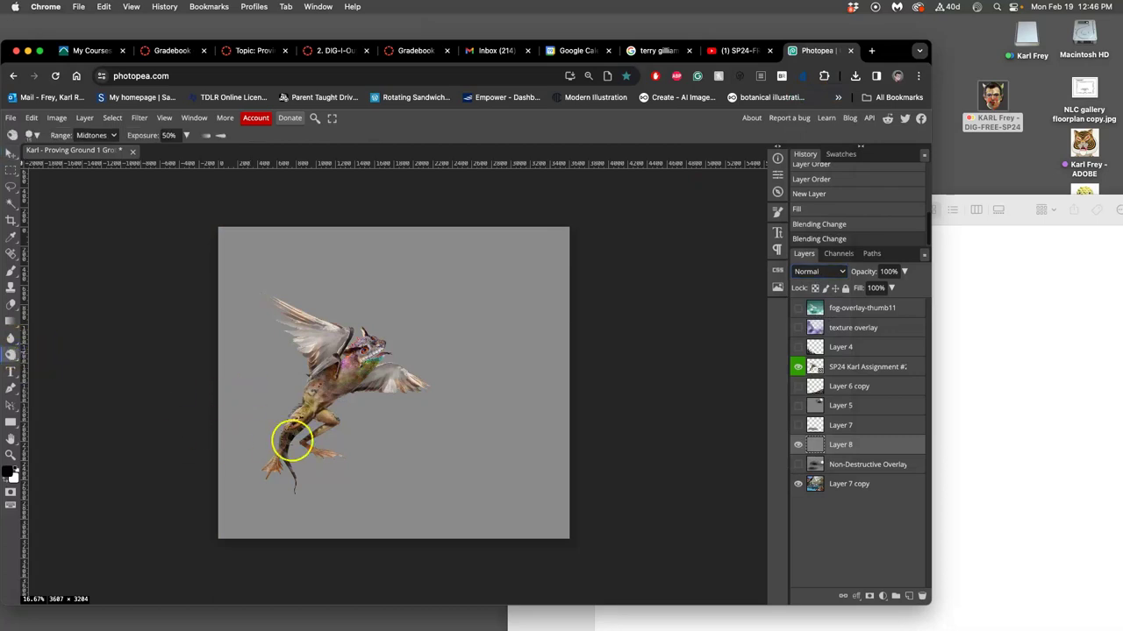
# Enlarge the burn brush to 557 px and adjust its exposure setting
pyautogui.click(220, 137)
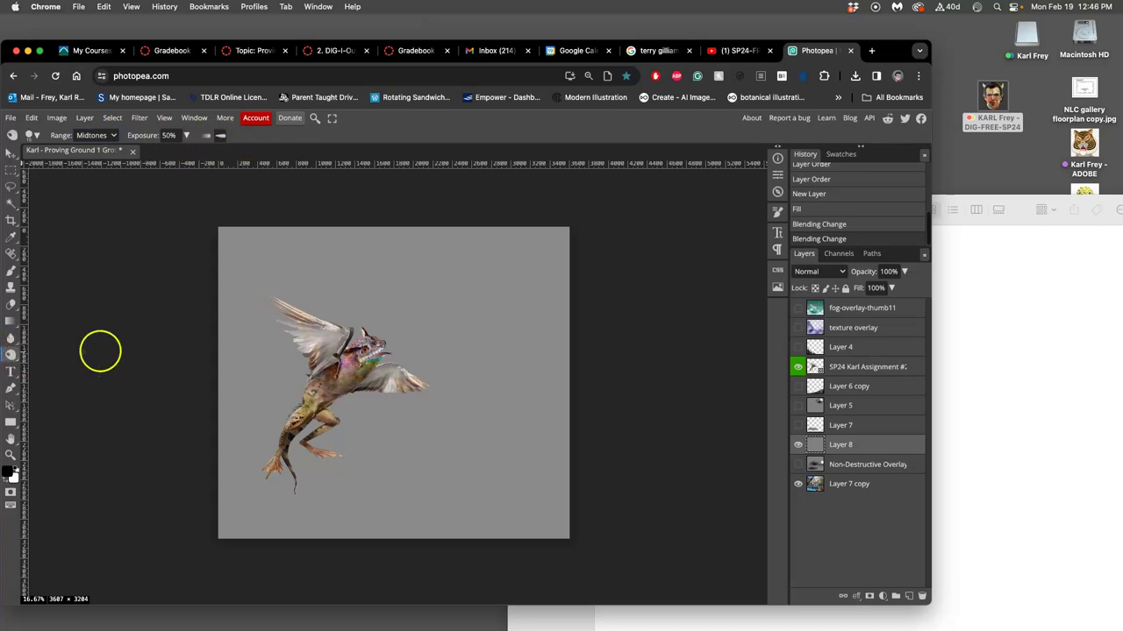
pyautogui.click(34, 135)
pyautogui.moveTo(135, 167)
pyautogui.mouseDown()
pyautogui.moveTo(149, 168)
pyautogui.moveTo(130, 187)
pyautogui.moveTo(74, 194)
pyautogui.mouseUp()
pyautogui.click(223, 137)
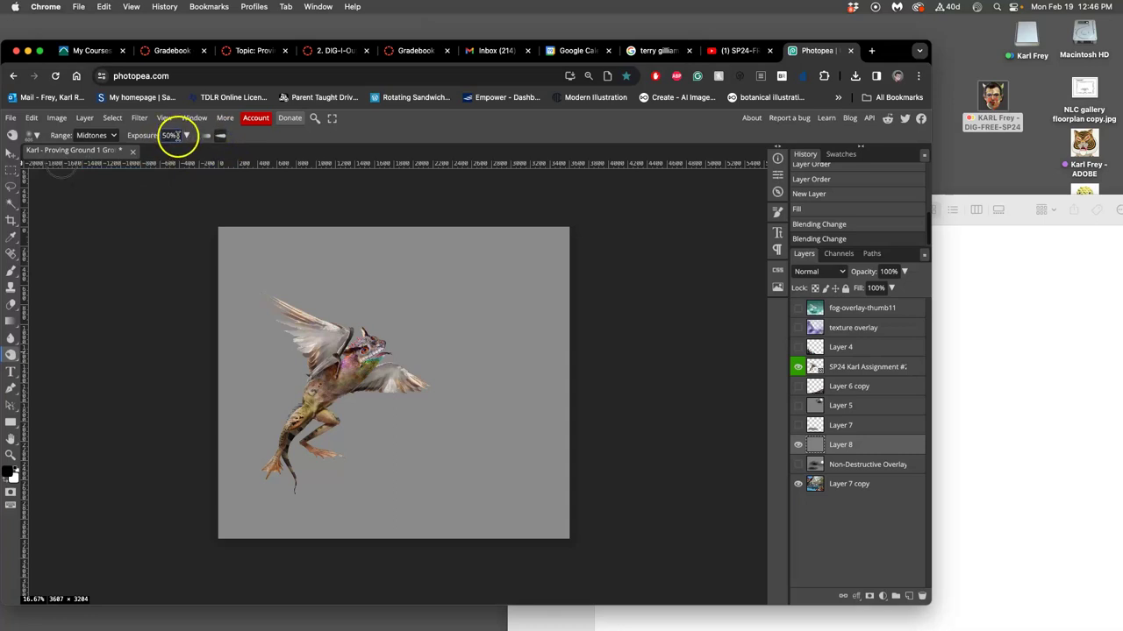
pyautogui.click(185, 136)
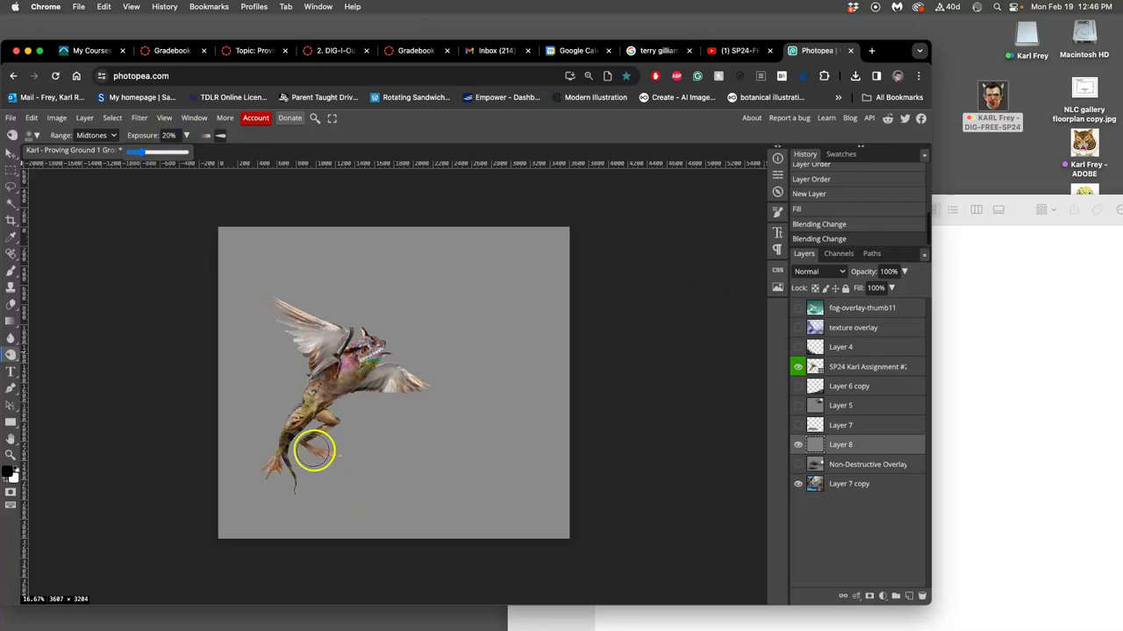
# Burn shadows under the creature's feet, with Layer 8 returned to Overlay blending
pyautogui.moveTo(309, 457)
pyautogui.mouseDown()
pyautogui.moveTo(277, 462)
pyautogui.moveTo(336, 471)
pyautogui.moveTo(343, 461)
pyautogui.moveTo(338, 501)
pyautogui.moveTo(320, 488)
pyautogui.moveTo(399, 507)
pyautogui.mouseUp()
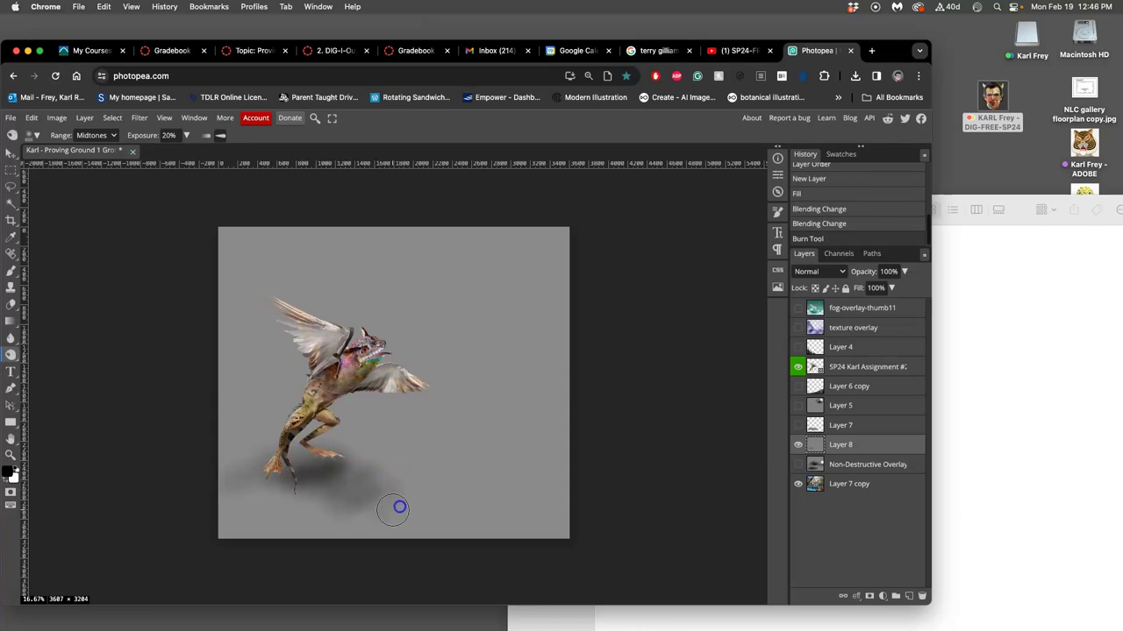
pyautogui.moveTo(330, 466); pyautogui.dragTo(332, 465)
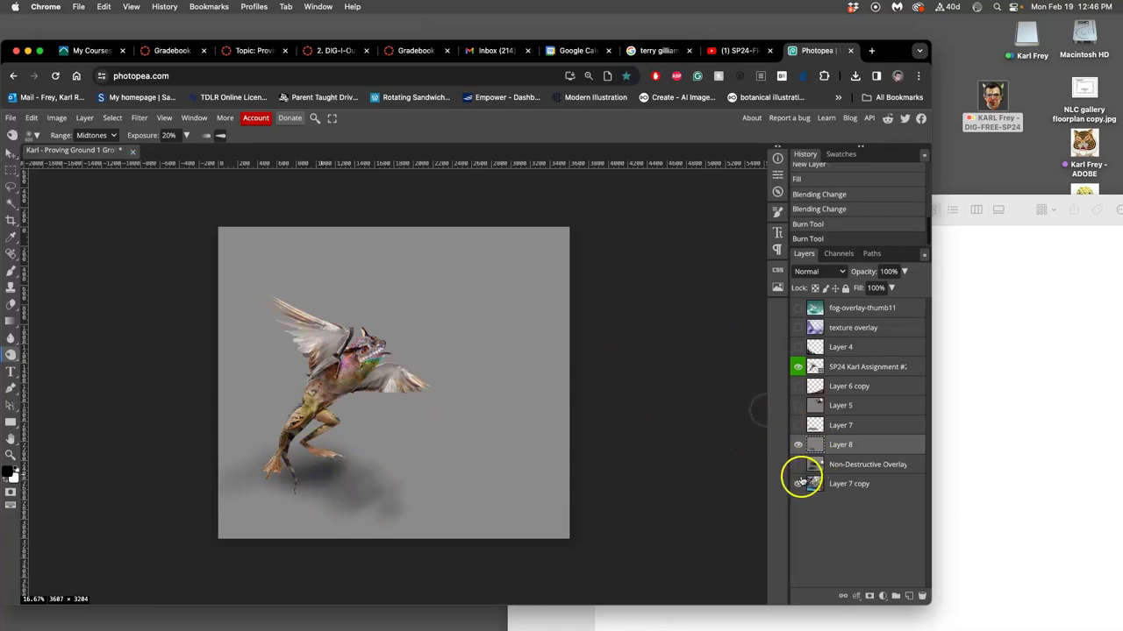
pyautogui.click(817, 272)
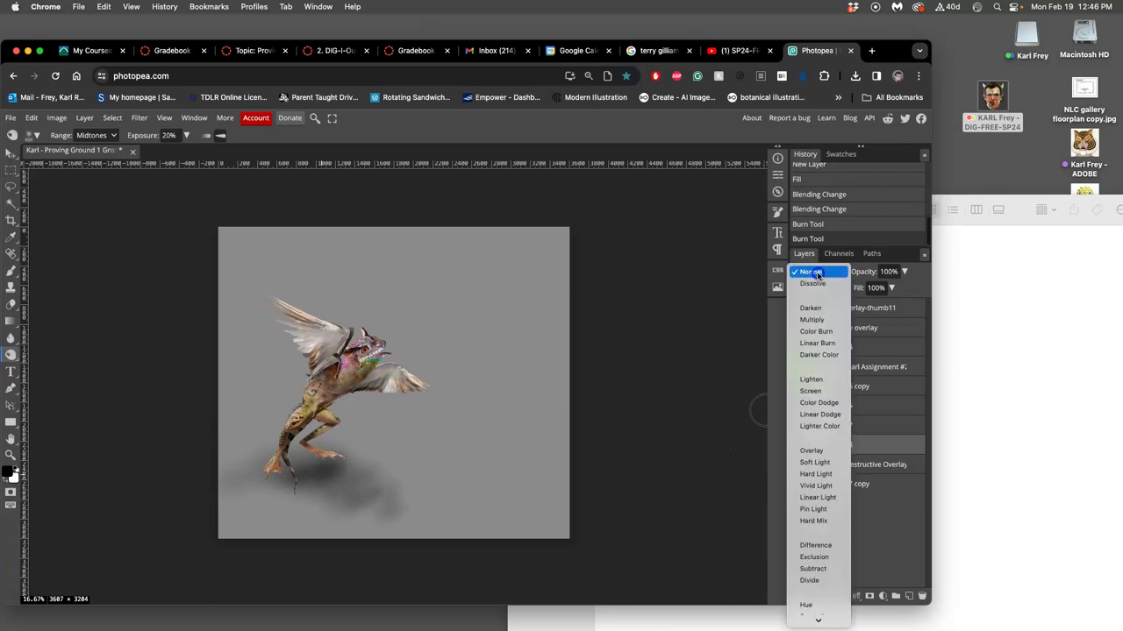
pyautogui.click(812, 451)
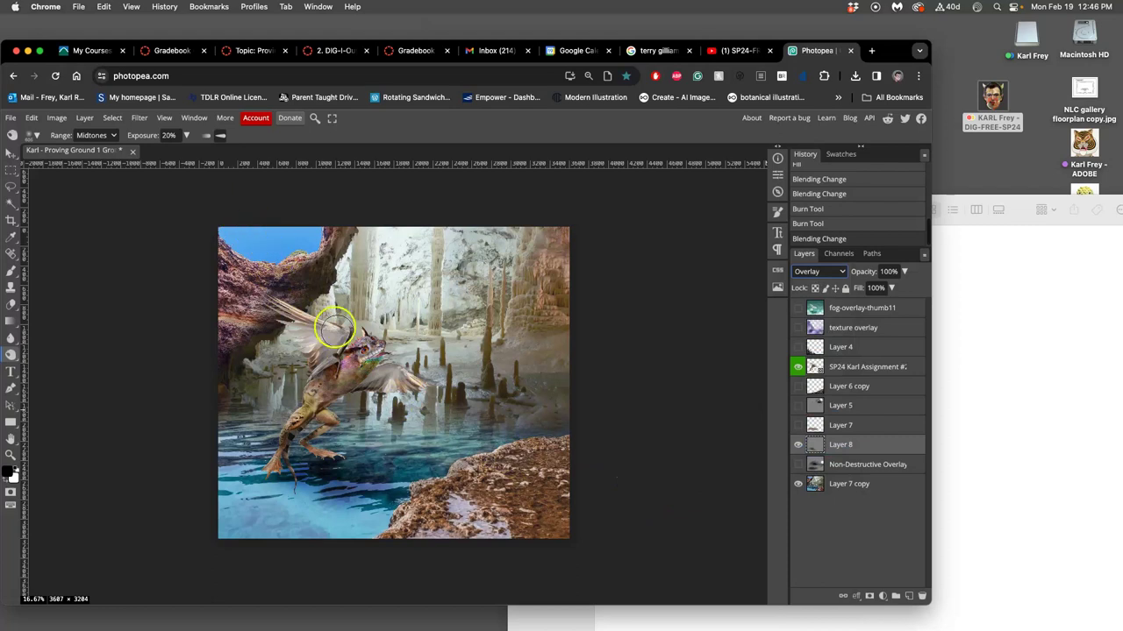
pyautogui.moveTo(288, 476)
pyautogui.mouseDown()
pyautogui.moveTo(251, 494)
pyautogui.moveTo(296, 469)
pyautogui.moveTo(240, 470)
pyautogui.moveTo(286, 470)
pyautogui.moveTo(272, 488)
pyautogui.moveTo(350, 478)
pyautogui.mouseUp()
pyautogui.click(283, 481)
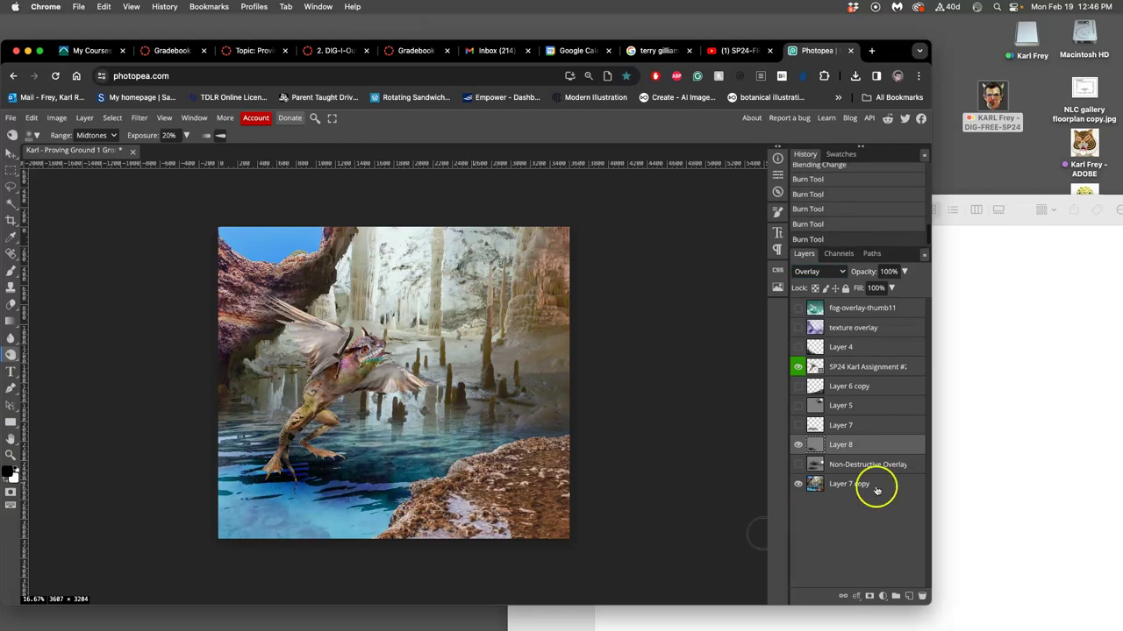
# Compare Normal and Overlay on Layer 8, keep Overlay, and lower its opacity to 57%
pyautogui.click(825, 272)
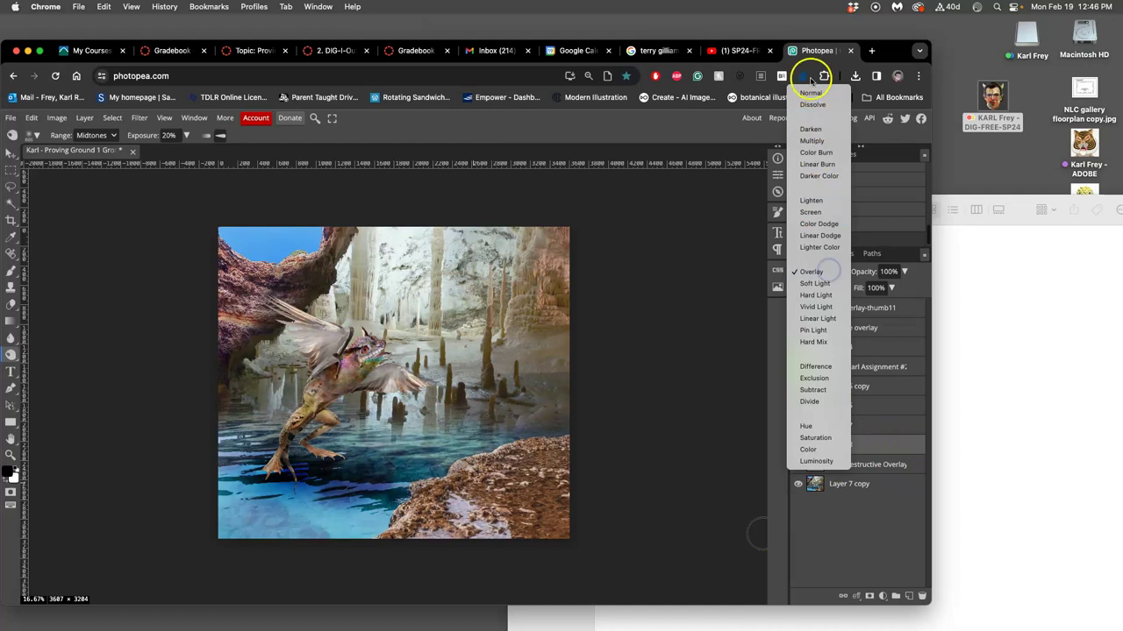
pyautogui.click(810, 93)
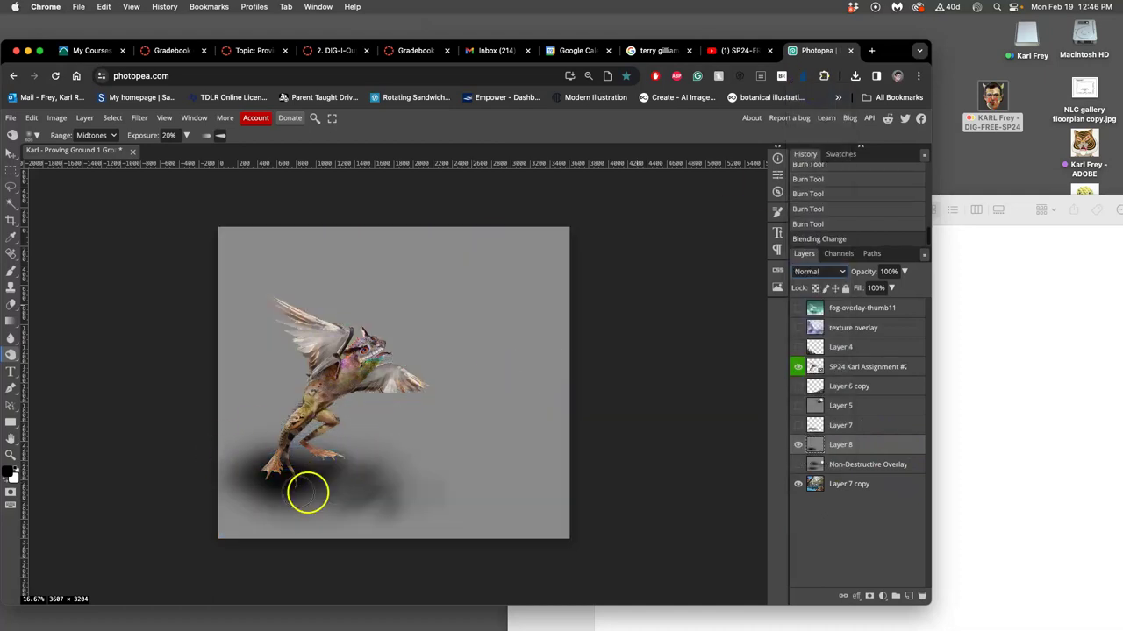
pyautogui.click(829, 271)
pyautogui.click(816, 451)
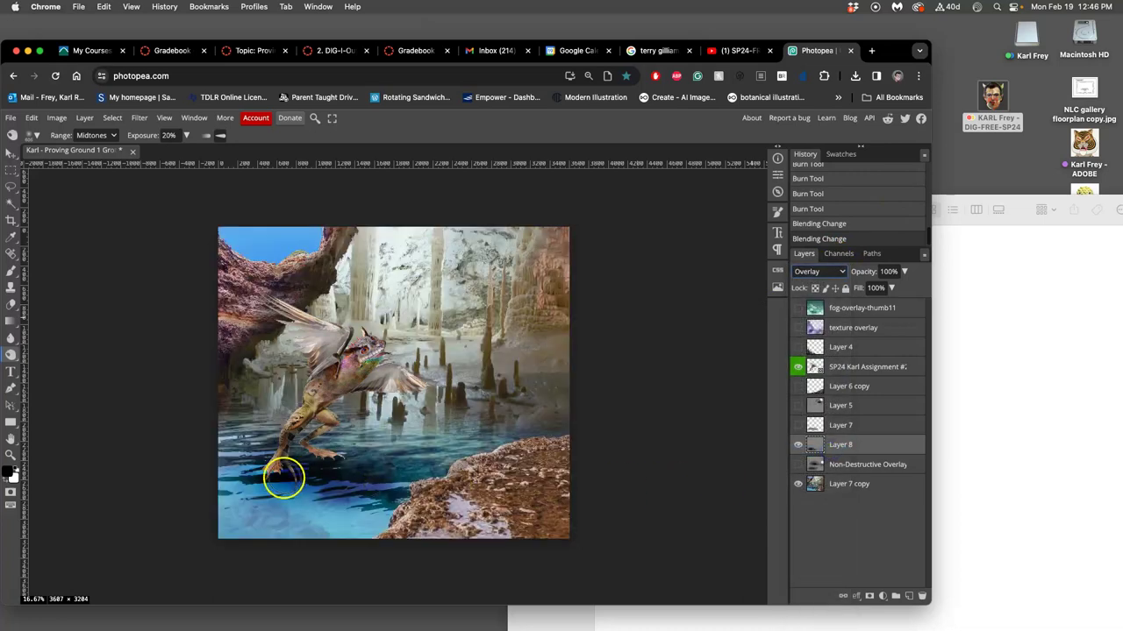
pyautogui.click(798, 446)
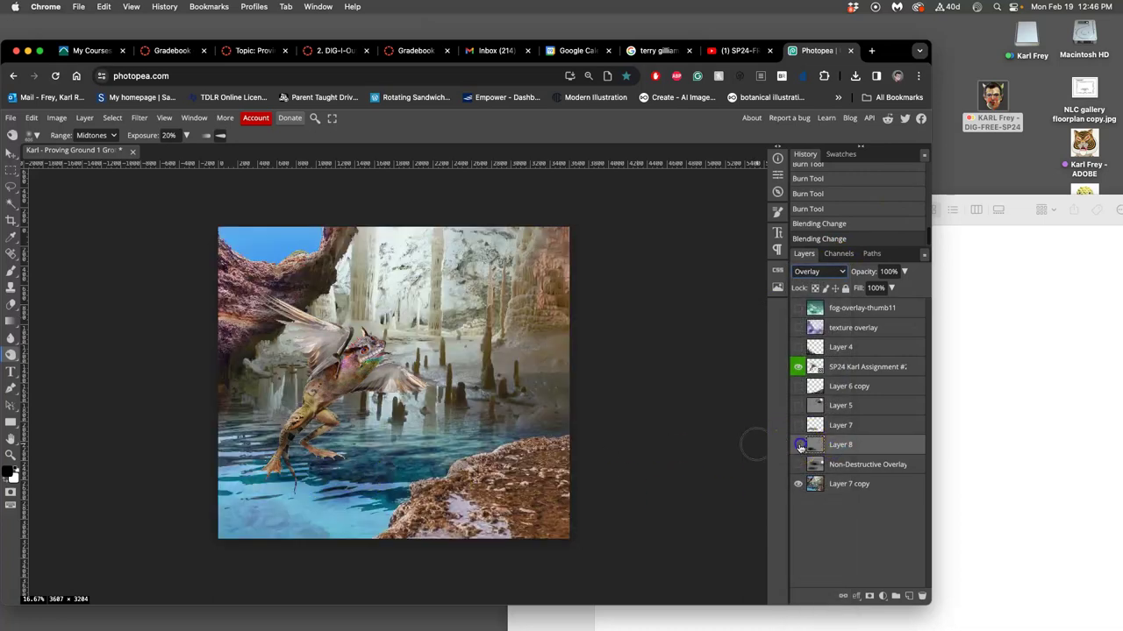
pyautogui.click(799, 446)
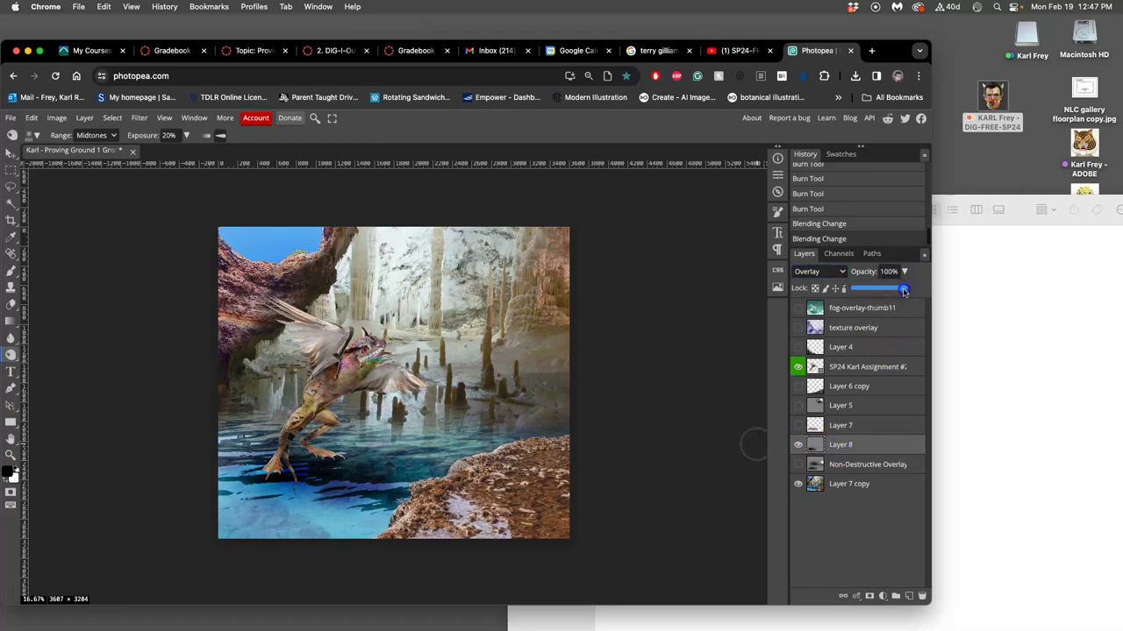
pyautogui.moveTo(904, 291); pyautogui.dragTo(876, 293)
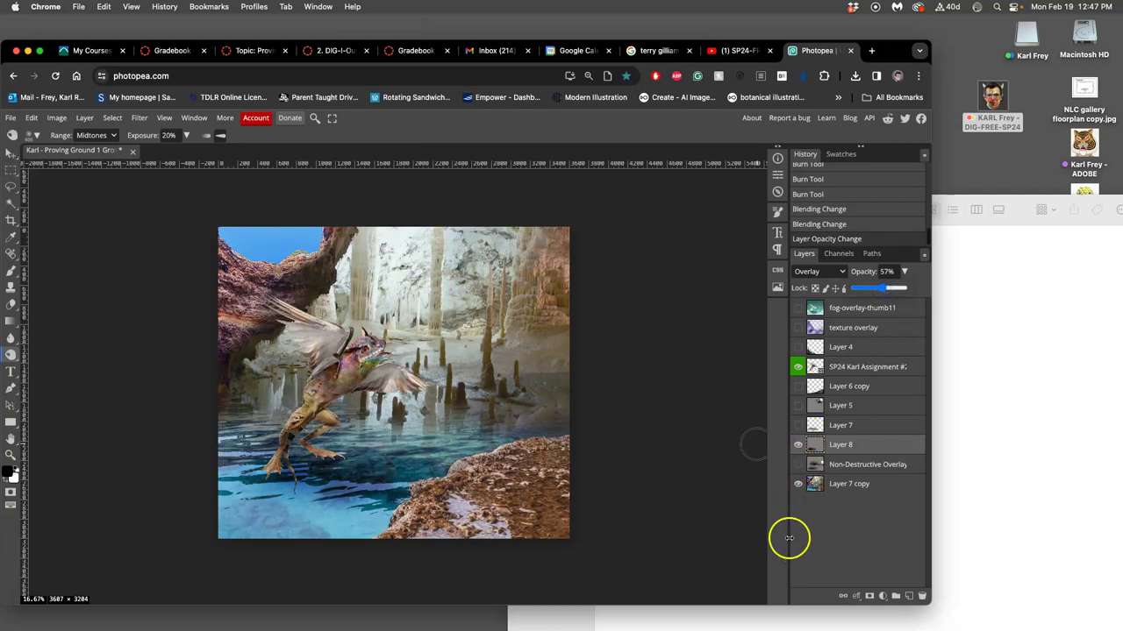
pyautogui.click(797, 347)
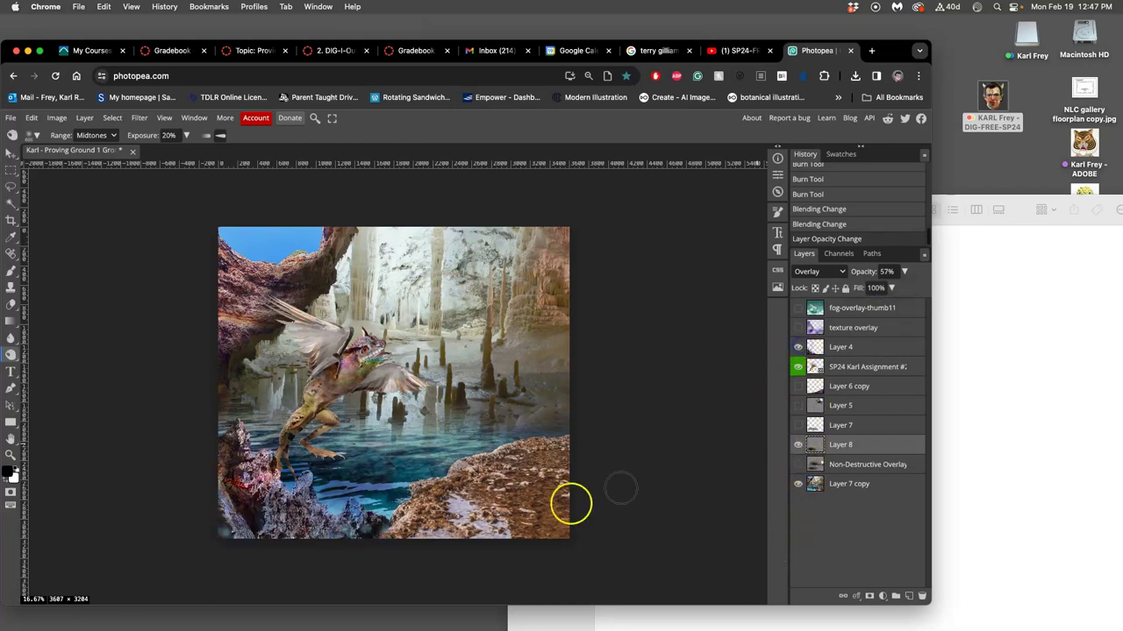
pyautogui.click(797, 308)
pyautogui.click(797, 327)
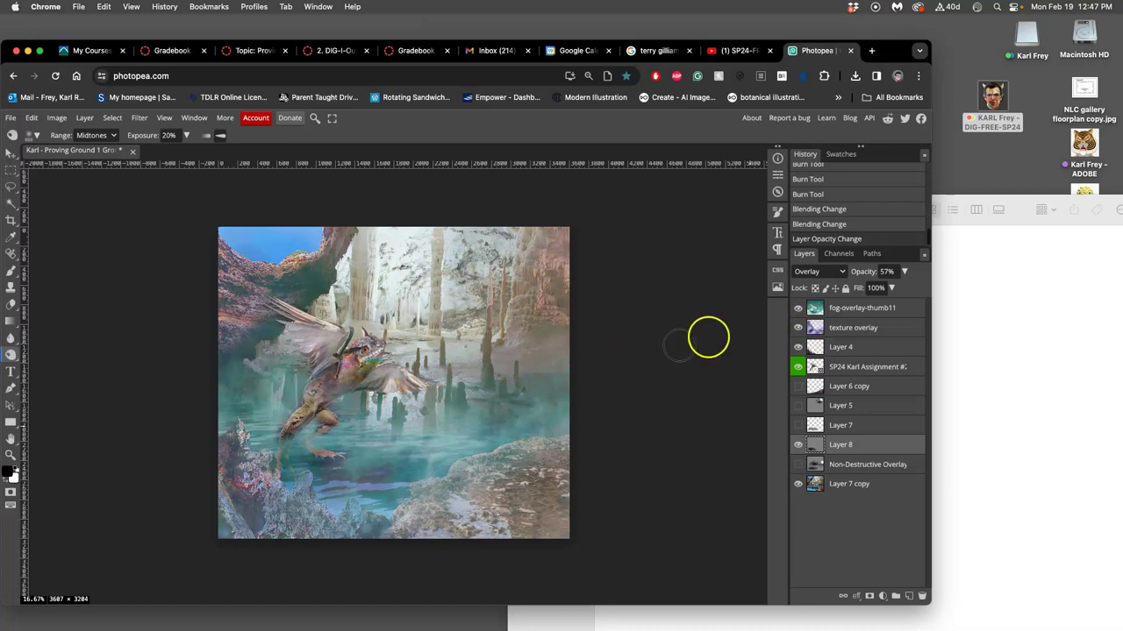
pyautogui.click(798, 307)
pyautogui.click(797, 327)
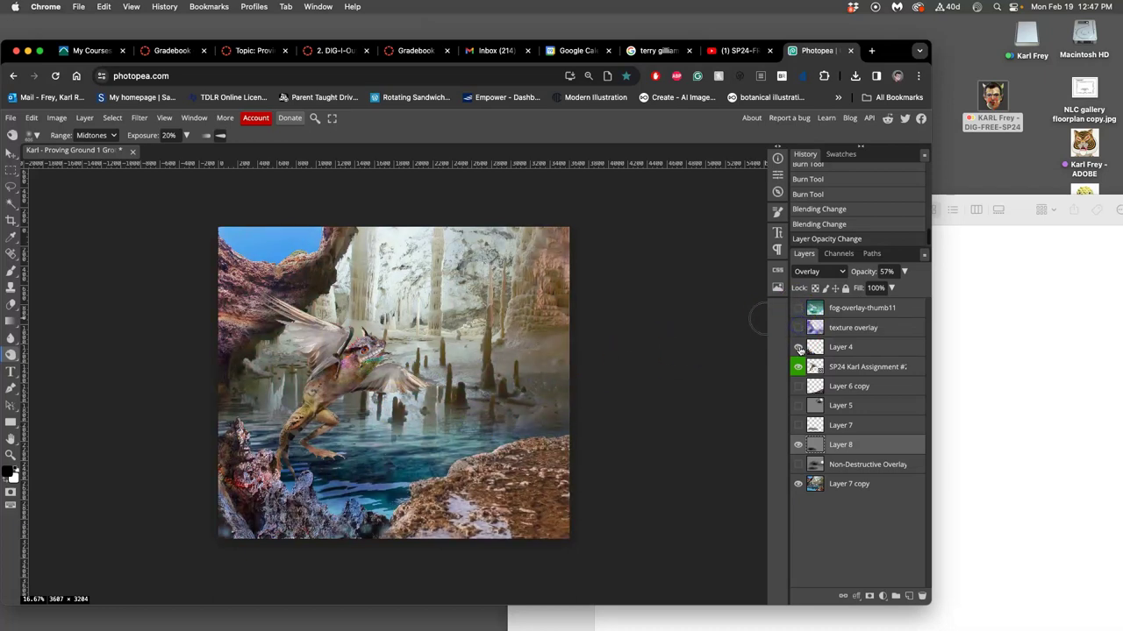
pyautogui.click(798, 348)
pyautogui.click(844, 446)
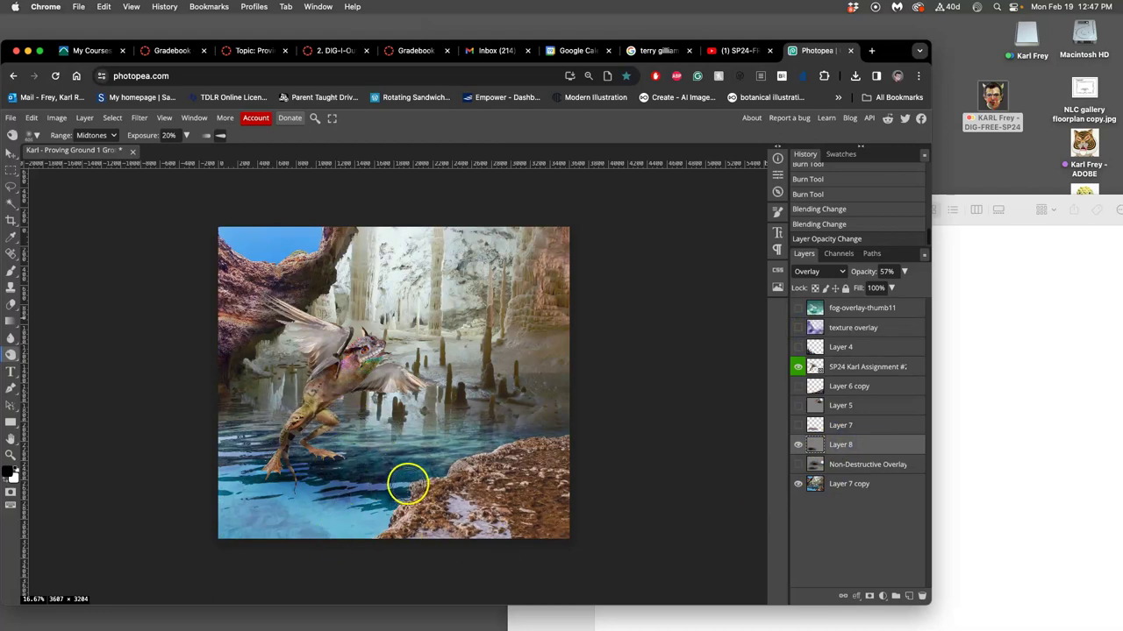
pyautogui.press('super+equal')
# Lasso the water around the legs from Layer 7 copy into Layer 9, placed above the creature
pyautogui.scroll(-5, 408, 478)
pyautogui.hscroll(-5, 408, 478)
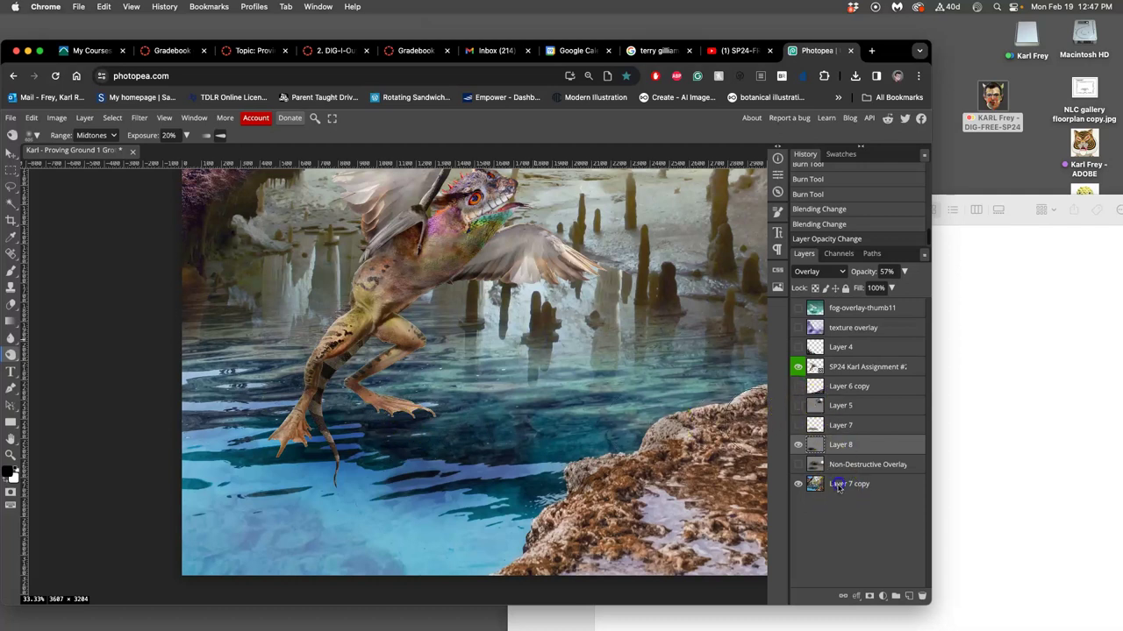
pyautogui.click(11, 188)
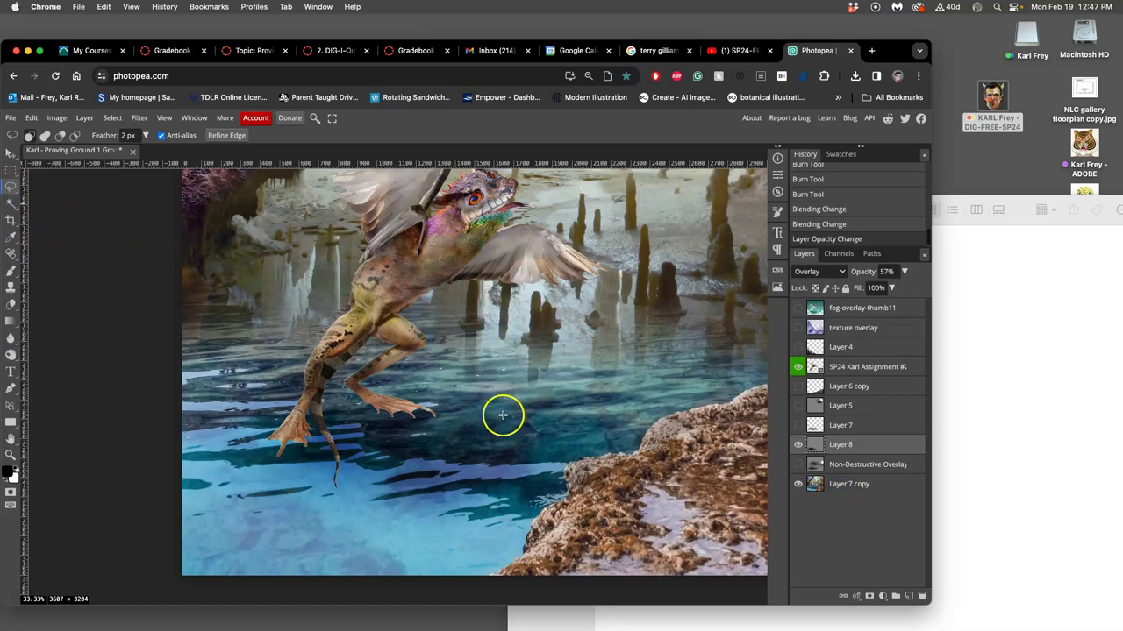
pyautogui.click(843, 483)
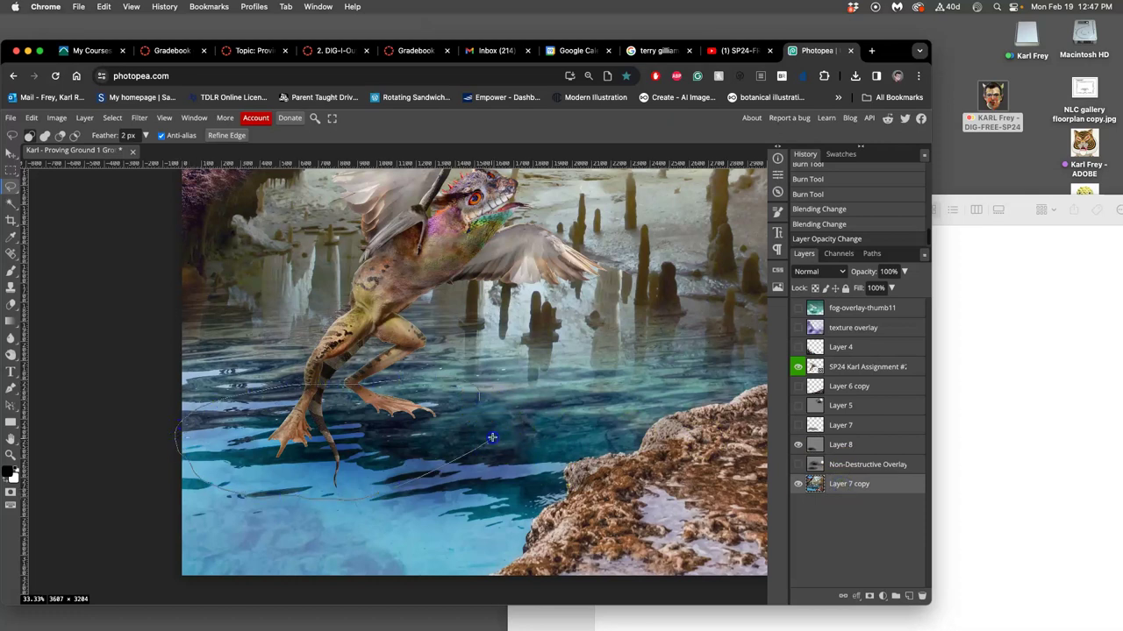
pyautogui.moveTo(492, 437); pyautogui.dragTo(495, 425)
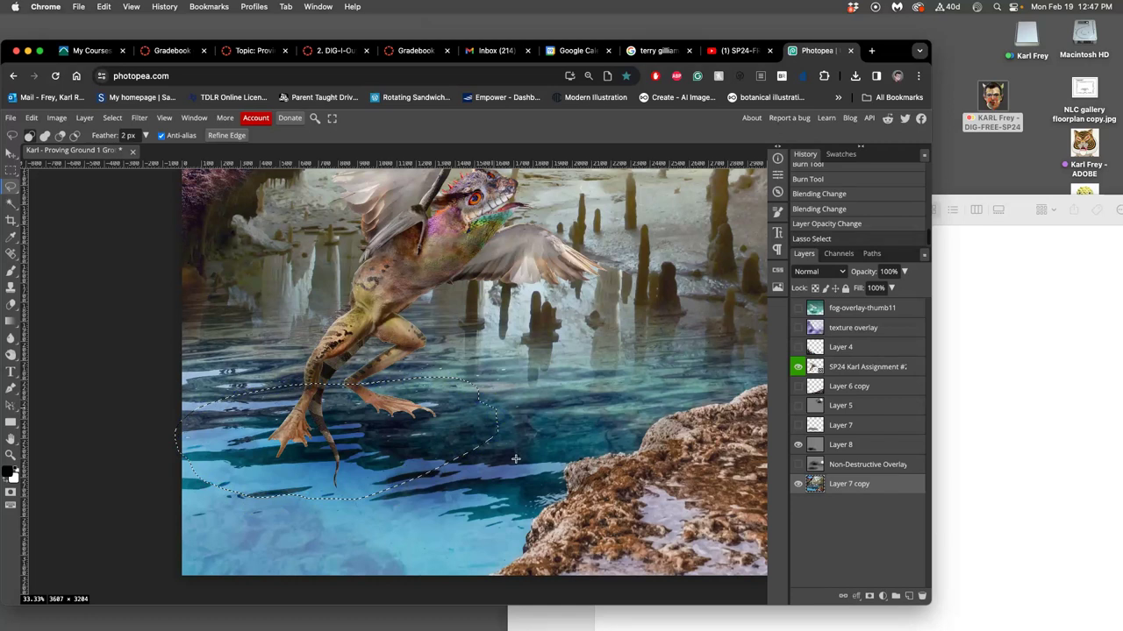
pyautogui.press('super+j')
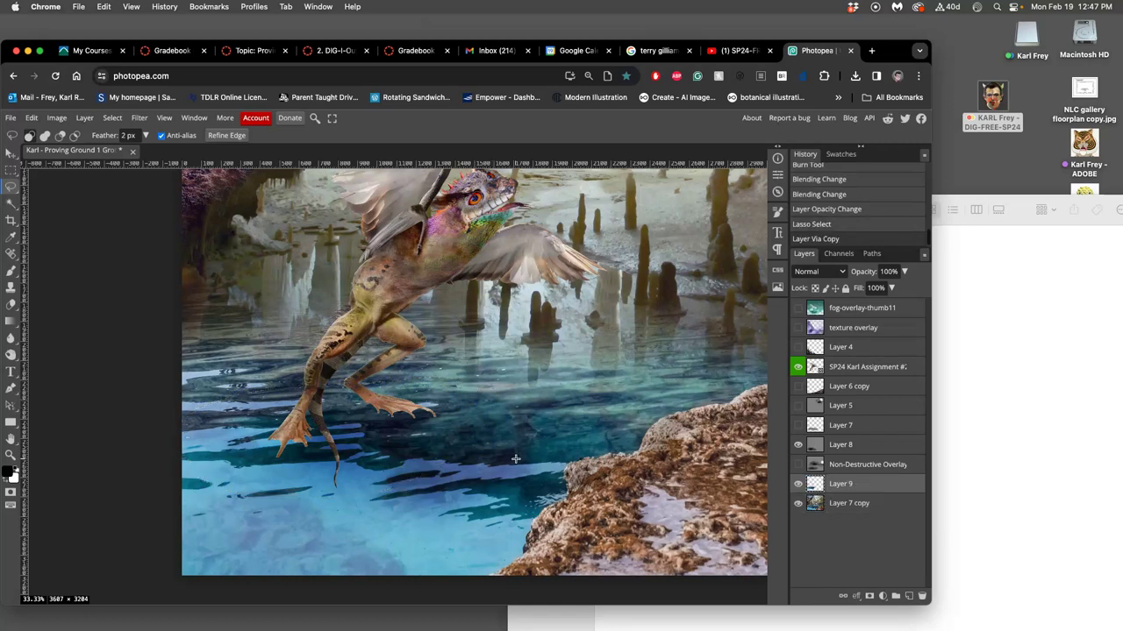
pyautogui.moveTo(869, 484); pyautogui.dragTo(870, 358)
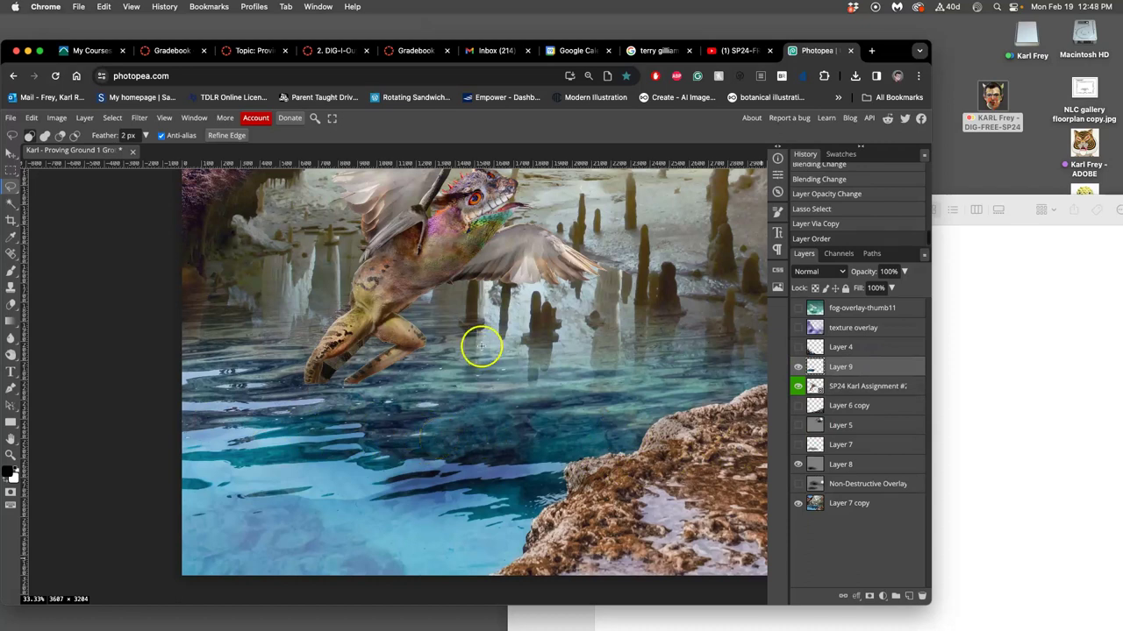
pyautogui.scroll(4, 464, 320)
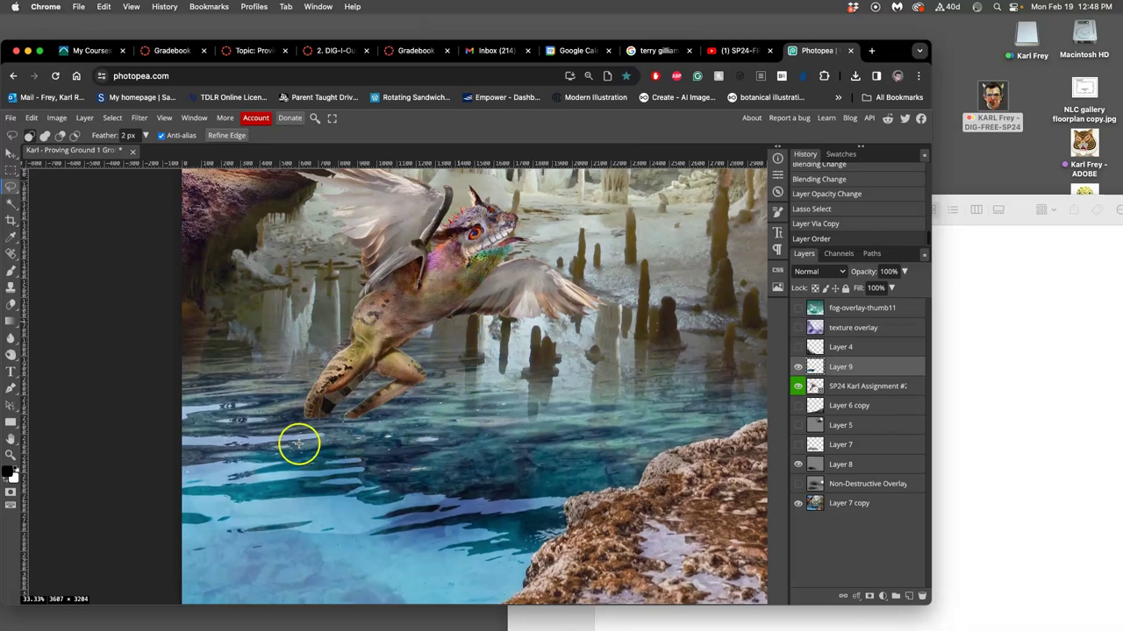
# Fade the copied water Layer 9 to 58% opacity
pyautogui.click(797, 368)
pyautogui.click(797, 369)
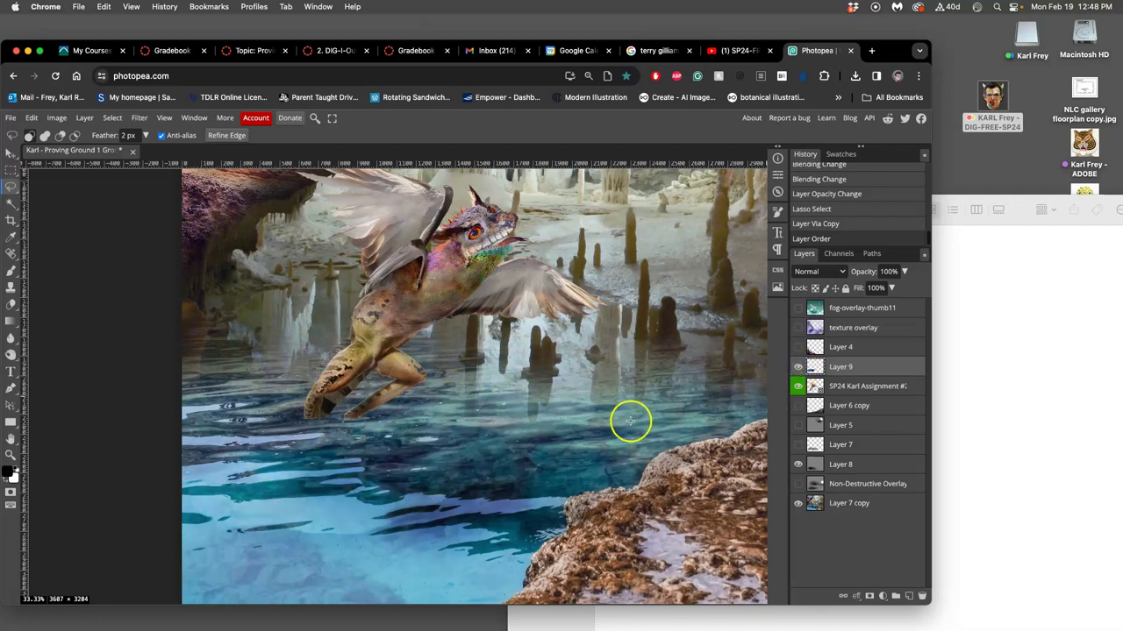
pyautogui.moveTo(874, 370)
pyautogui.mouseDown()
pyautogui.moveTo(893, 369)
pyautogui.moveTo(873, 379)
pyautogui.mouseUp()
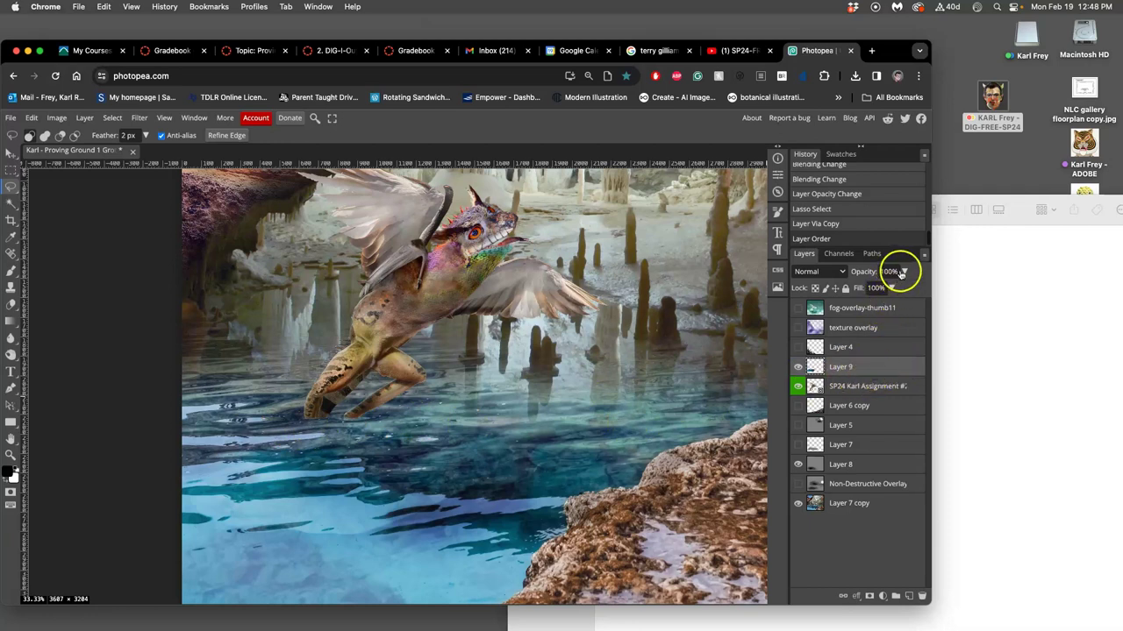
pyautogui.click(905, 272)
pyautogui.moveTo(904, 289); pyautogui.dragTo(886, 290)
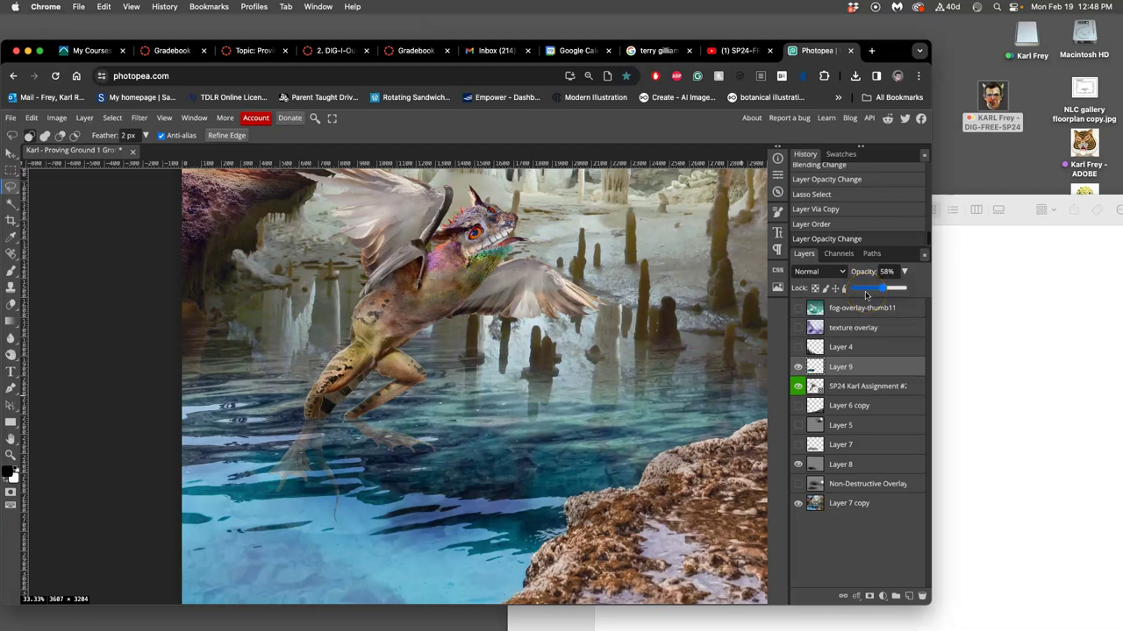
# Compare Layer 8's shading and make the Non-Destructive Overlay layer visible
pyautogui.click(850, 386)
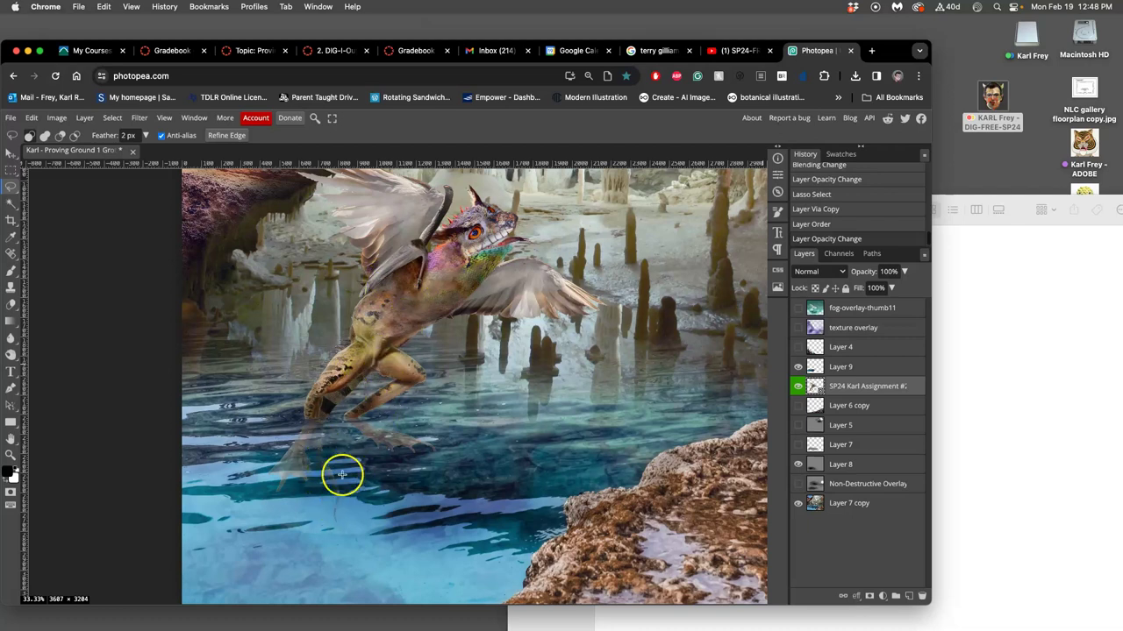
pyautogui.click(798, 465)
pyautogui.click(798, 465)
pyautogui.click(798, 465)
pyautogui.click(798, 465)
pyautogui.click(798, 484)
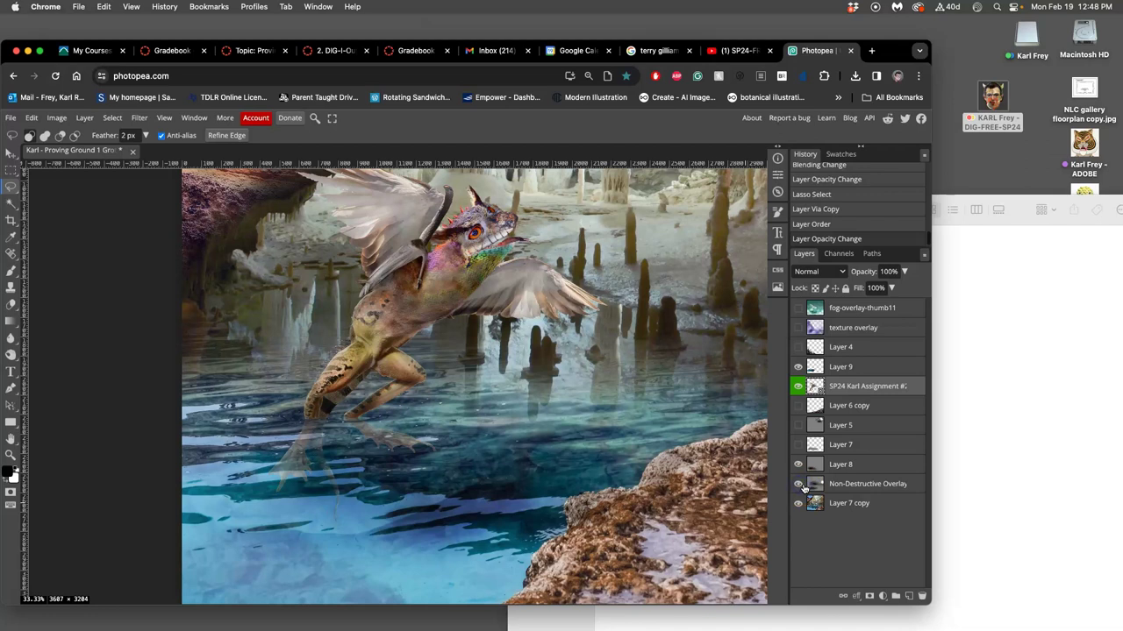
pyautogui.click(798, 484)
pyautogui.click(798, 484)
pyautogui.click(798, 484)
pyautogui.click(798, 484)
# Zoom out and show the texture overlay layer, leaving fog-overlay-thumb11 hidden
pyautogui.press('super+minus')
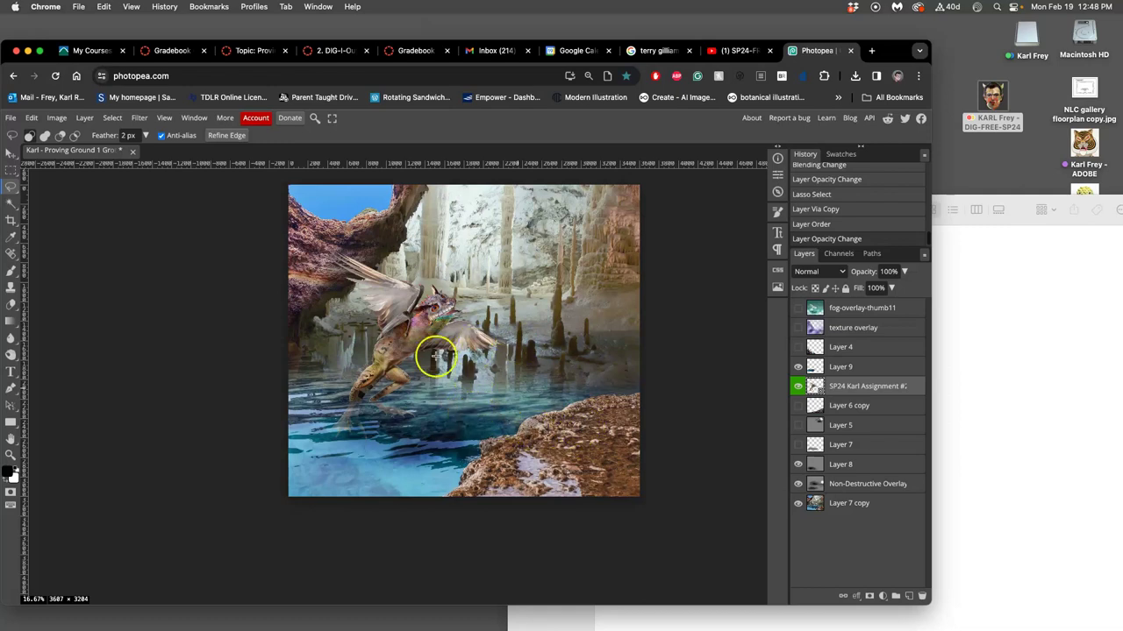
pyautogui.scroll(2, 500, 303)
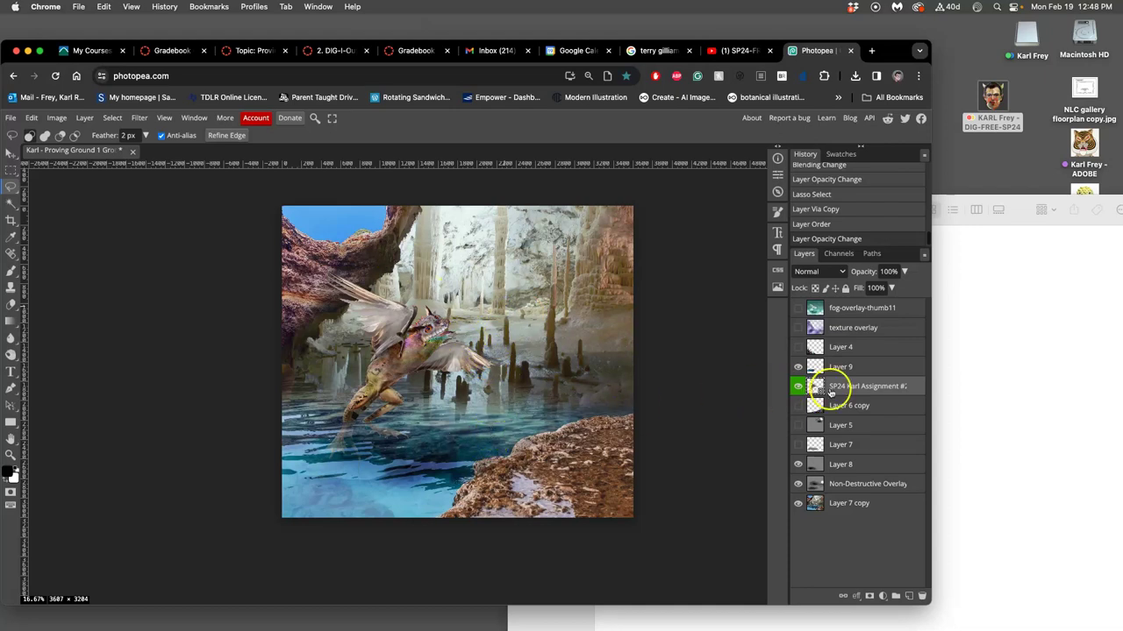
pyautogui.click(798, 327)
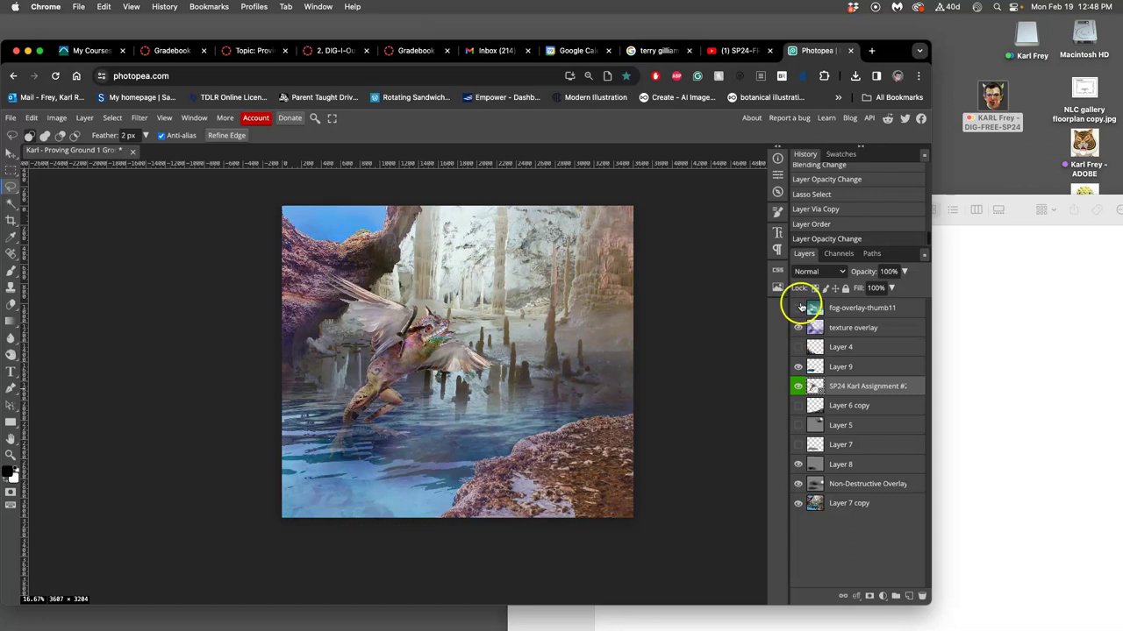
pyautogui.click(799, 308)
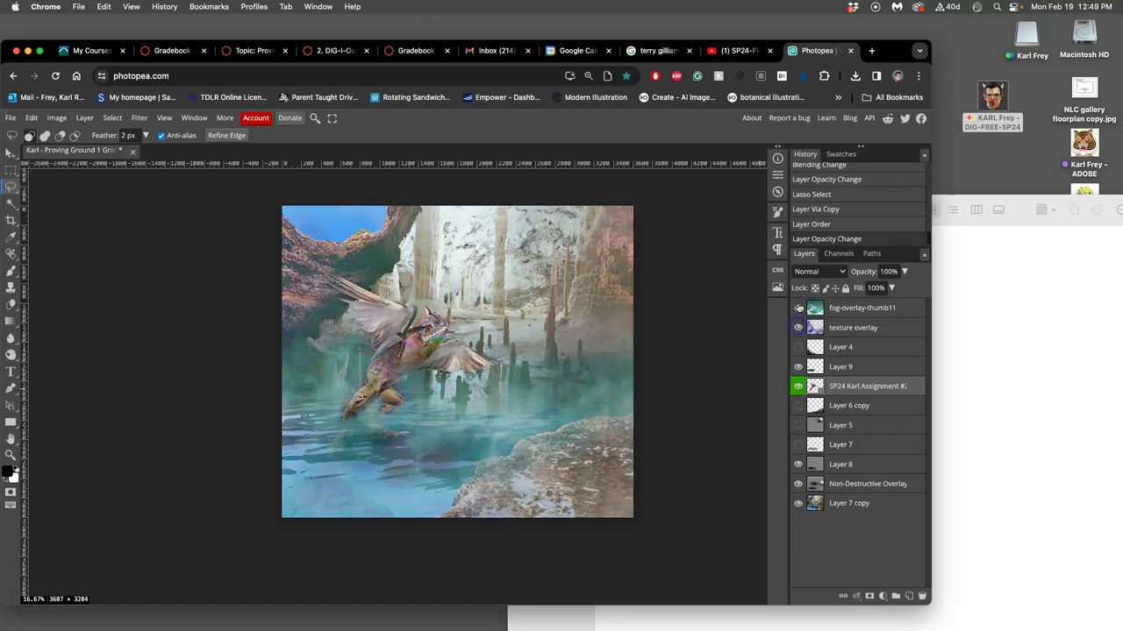
pyautogui.click(798, 308)
# Duplicate the creature layer with Cmd+J and rasterize the copy
pyautogui.click(848, 392)
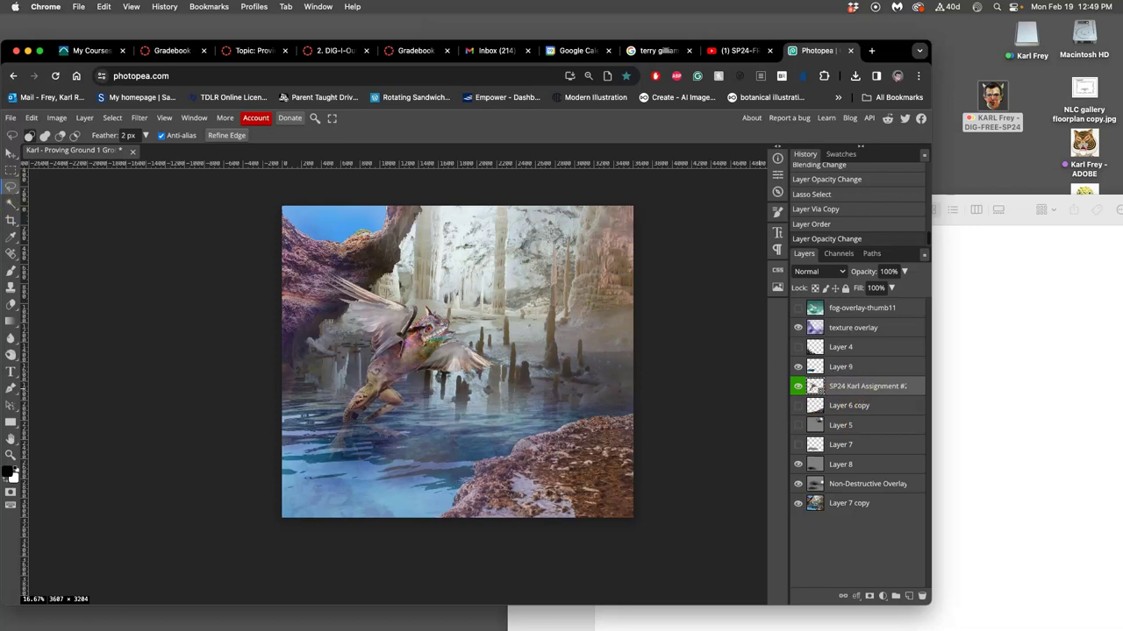
pyautogui.click(10, 204)
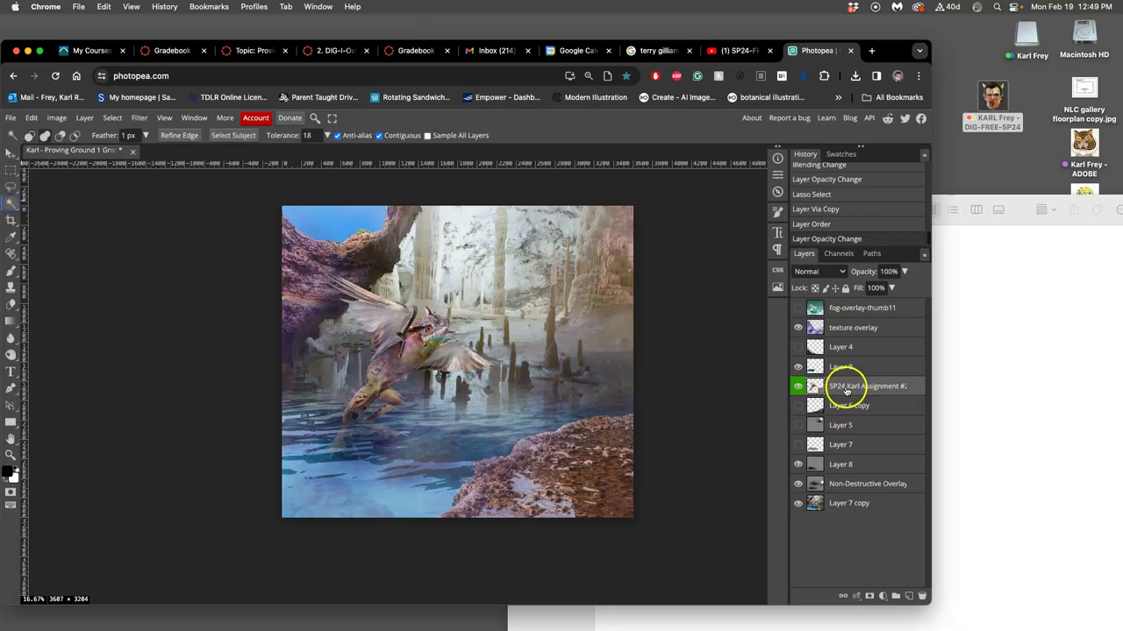
pyautogui.press('super+j')
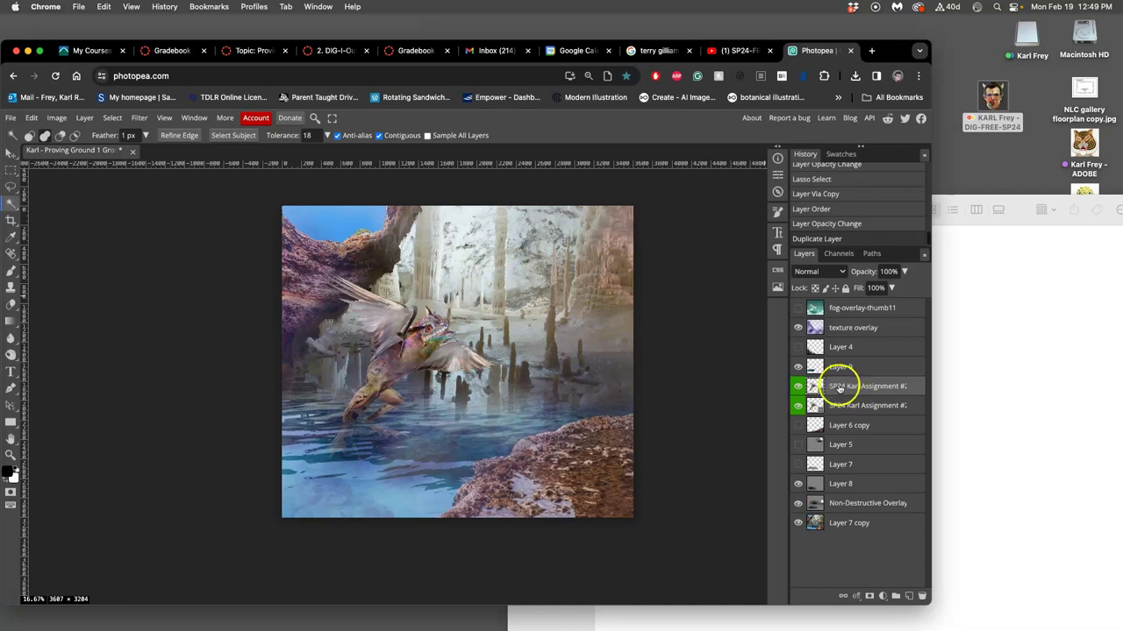
pyautogui.rightClick(838, 387)
pyautogui.click(812, 439)
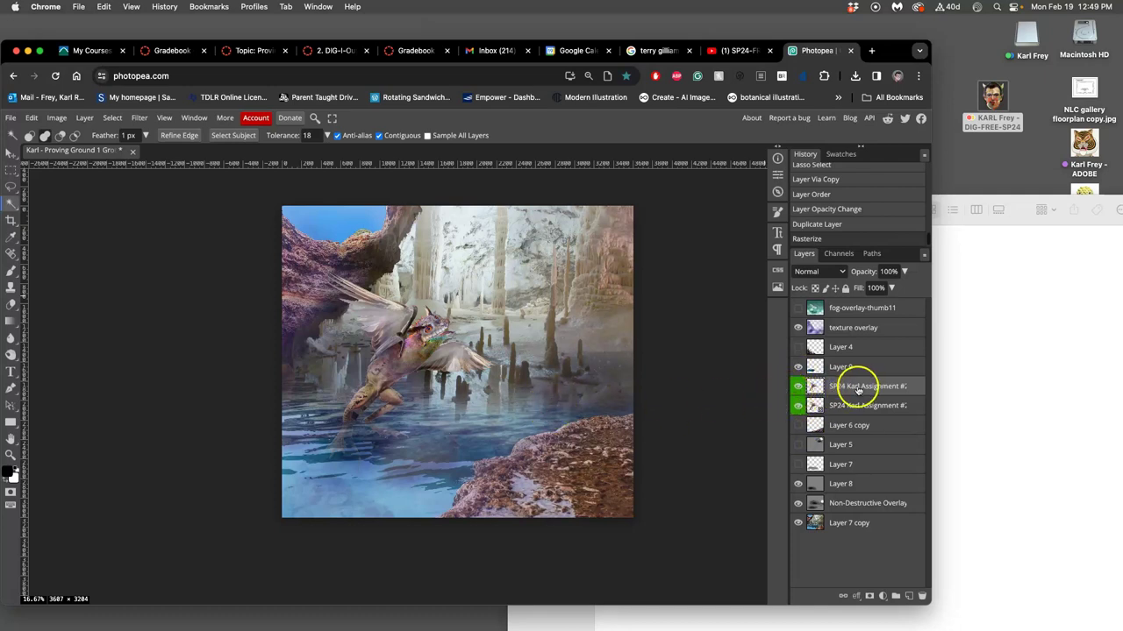
# Zoom in and burn darker tones into the creature's neck, wing, thigh and foot area
pyautogui.press('super+equal')
pyautogui.press('super+equal')
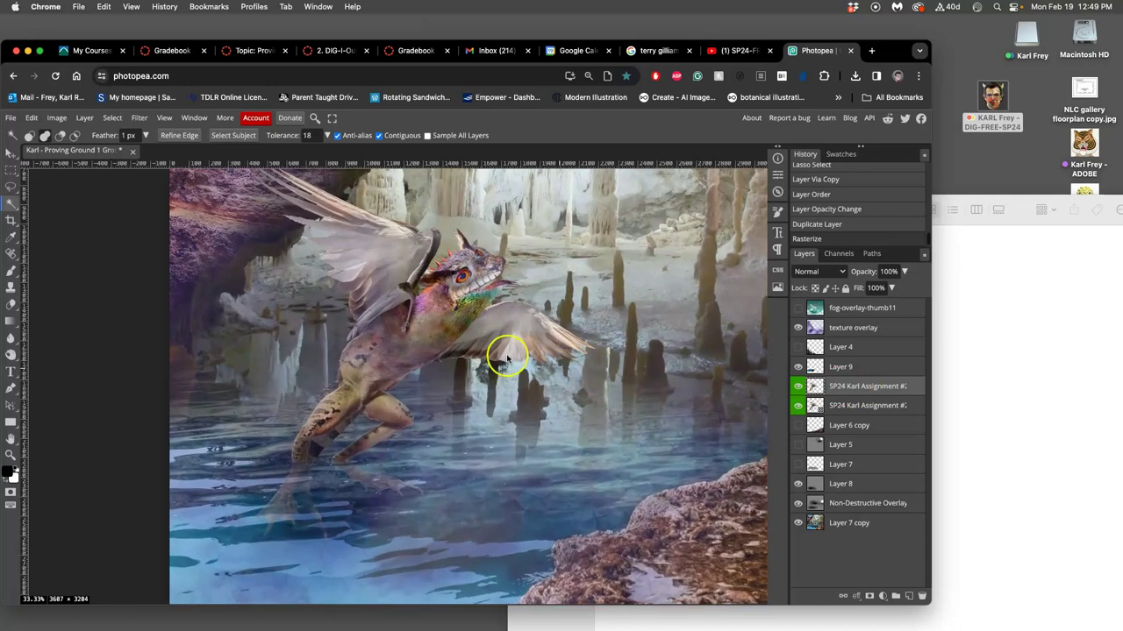
pyautogui.click(8, 355)
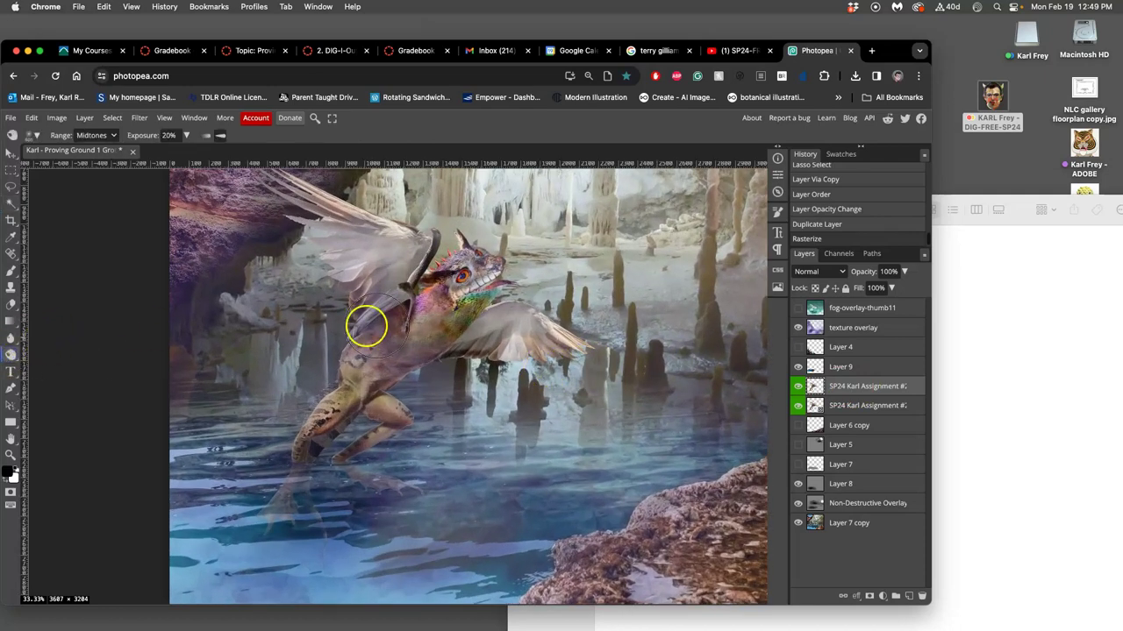
pyautogui.moveTo(519, 303)
pyautogui.mouseDown()
pyautogui.moveTo(501, 321)
pyautogui.moveTo(513, 288)
pyautogui.moveTo(491, 328)
pyautogui.moveTo(466, 340)
pyautogui.moveTo(481, 313)
pyautogui.moveTo(409, 349)
pyautogui.moveTo(375, 391)
pyautogui.moveTo(313, 431)
pyautogui.moveTo(363, 416)
pyautogui.moveTo(343, 461)
pyautogui.moveTo(395, 446)
pyautogui.mouseUp()
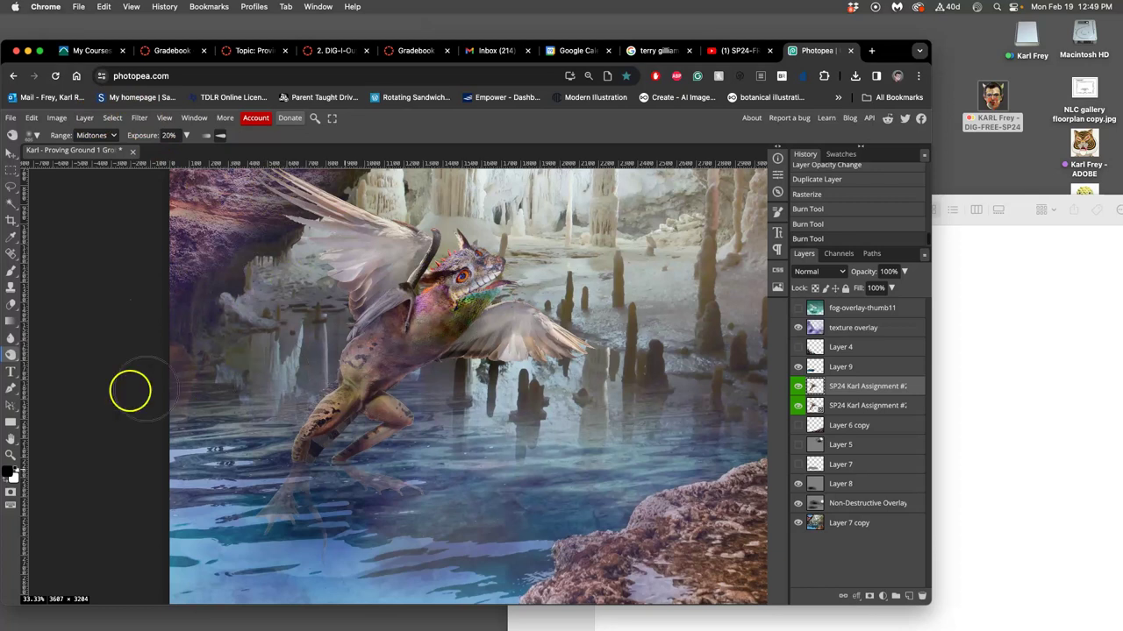
pyautogui.rightClick(11, 356)
pyautogui.click(62, 334)
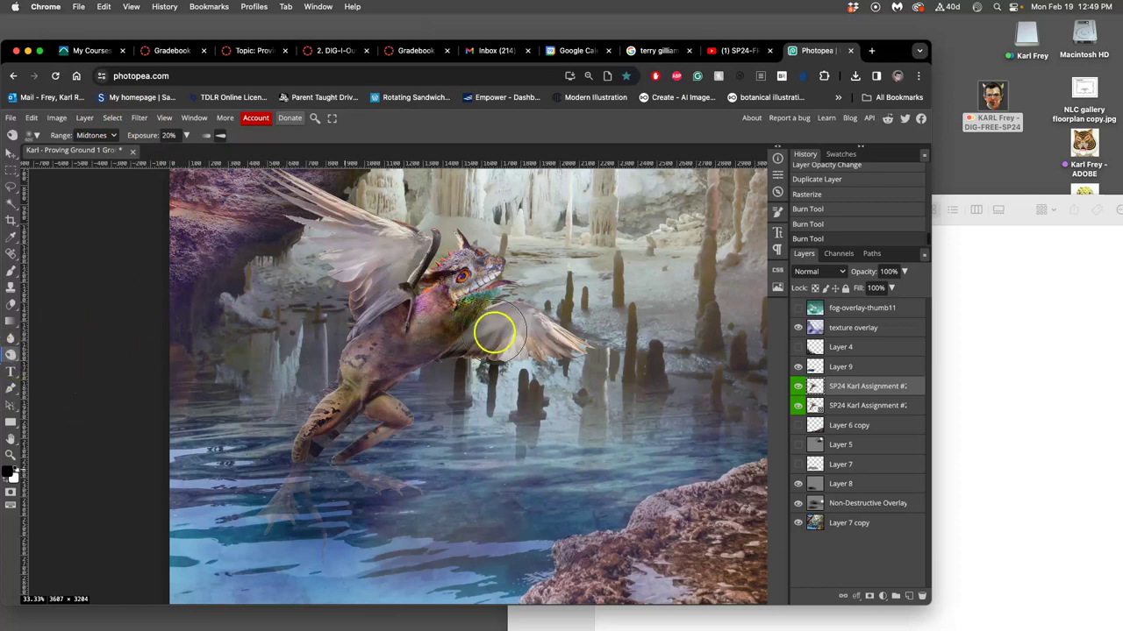
pyautogui.moveTo(533, 349); pyautogui.dragTo(463, 347)
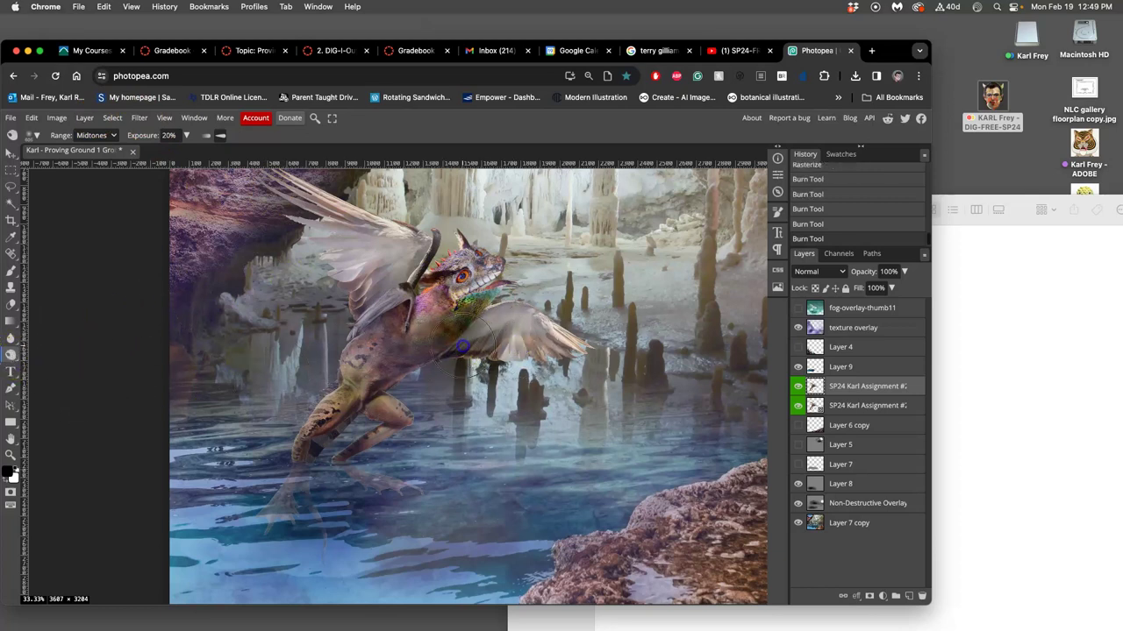
pyautogui.moveTo(334, 414); pyautogui.dragTo(334, 415)
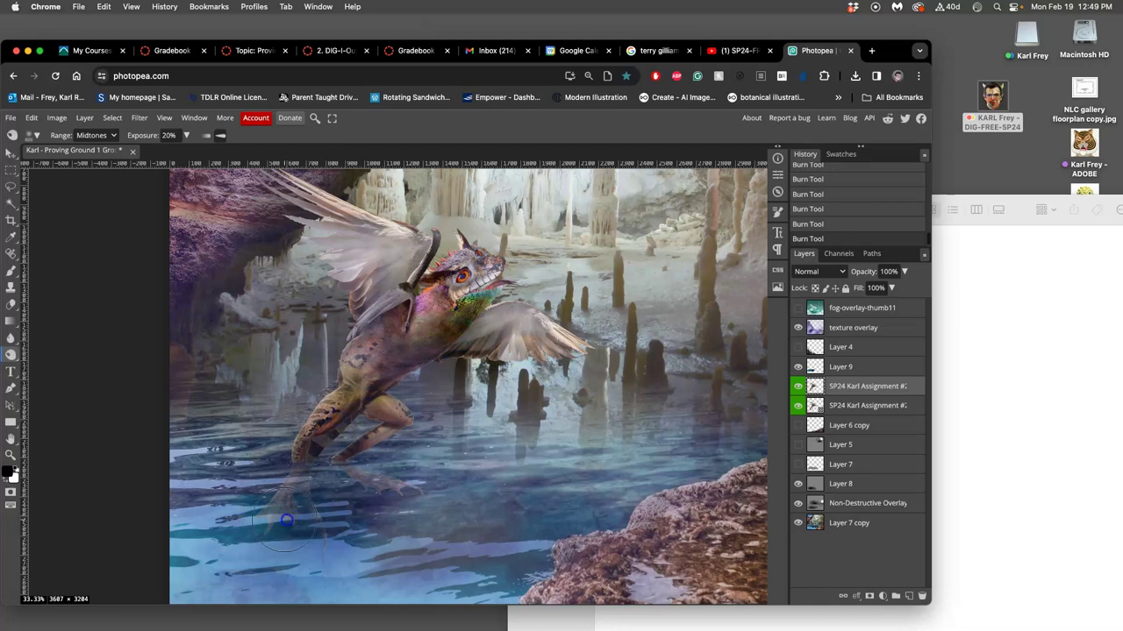
pyautogui.moveTo(331, 548)
pyautogui.mouseDown()
pyautogui.moveTo(278, 496)
pyautogui.moveTo(317, 535)
pyautogui.mouseUp()
pyautogui.moveTo(430, 454)
pyautogui.mouseDown()
pyautogui.moveTo(368, 476)
pyautogui.moveTo(389, 495)
pyautogui.moveTo(403, 488)
pyautogui.moveTo(375, 489)
pyautogui.moveTo(494, 498)
pyautogui.moveTo(362, 551)
pyautogui.moveTo(336, 523)
pyautogui.moveTo(353, 562)
pyautogui.moveTo(390, 543)
pyautogui.moveTo(341, 517)
pyautogui.moveTo(307, 457)
pyautogui.moveTo(336, 520)
pyautogui.moveTo(340, 502)
pyautogui.moveTo(316, 504)
pyautogui.moveTo(336, 555)
pyautogui.mouseUp()
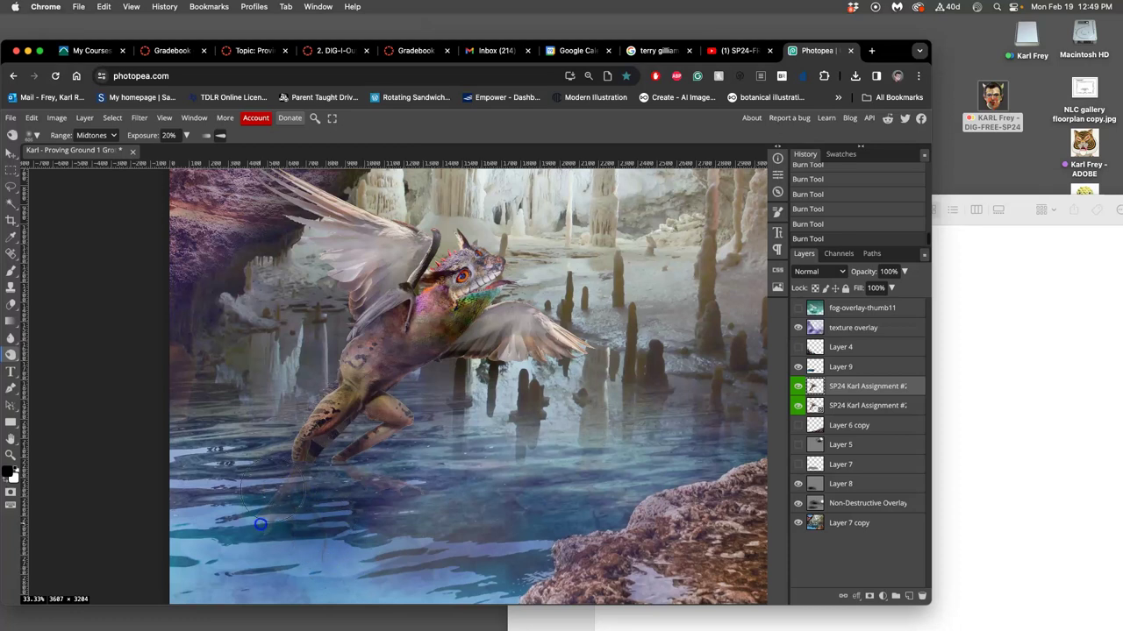
# Continue burning the creature's leg, chest, neck, left wing and torso
pyautogui.moveTo(332, 478)
pyautogui.mouseDown()
pyautogui.moveTo(366, 481)
pyautogui.moveTo(334, 469)
pyautogui.moveTo(547, 494)
pyautogui.moveTo(390, 418)
pyautogui.mouseUp()
pyautogui.moveTo(459, 354); pyautogui.dragTo(435, 353)
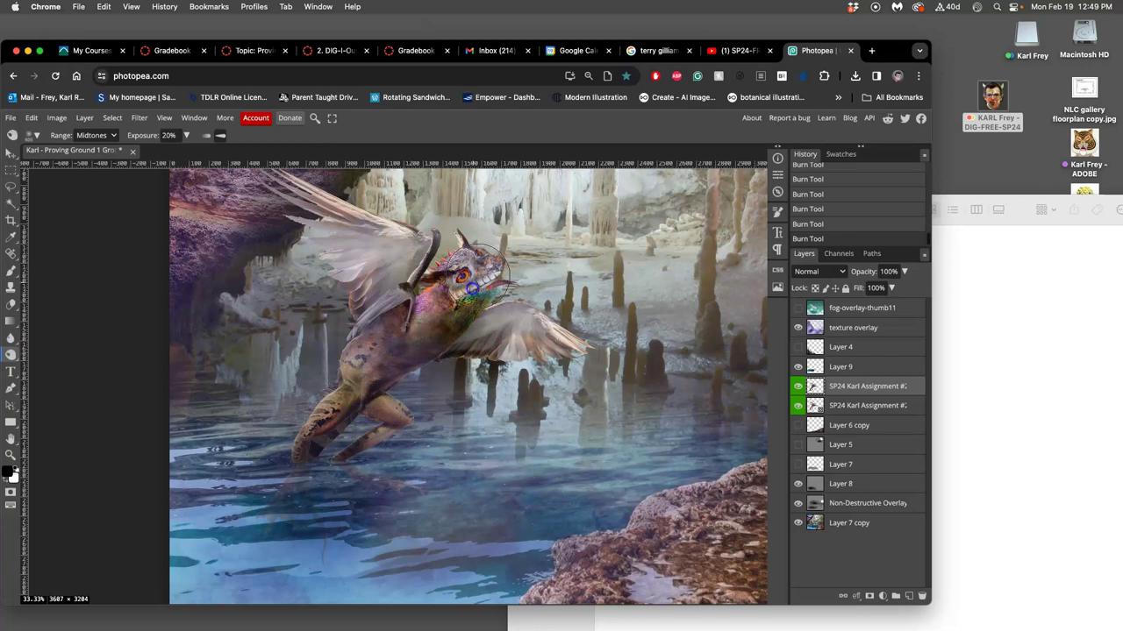
pyautogui.moveTo(478, 272)
pyautogui.mouseDown()
pyautogui.moveTo(476, 263)
pyautogui.moveTo(427, 429)
pyautogui.moveTo(479, 310)
pyautogui.mouseUp()
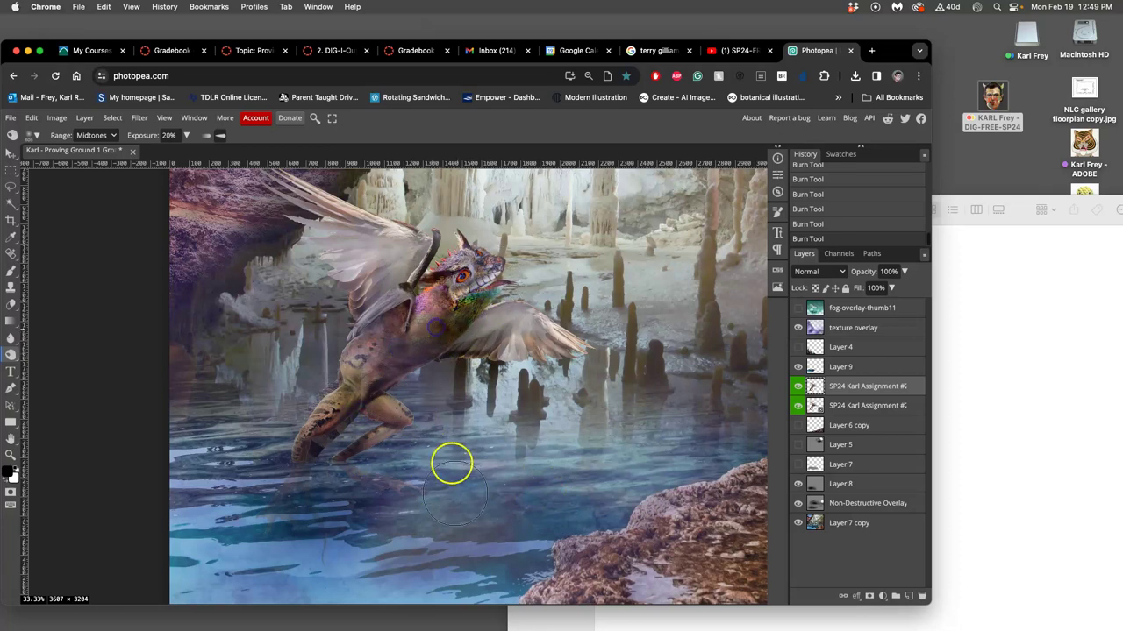
pyautogui.moveTo(451, 464)
pyautogui.mouseDown()
pyautogui.moveTo(506, 338)
pyautogui.moveTo(458, 298)
pyautogui.moveTo(517, 414)
pyautogui.moveTo(491, 330)
pyautogui.mouseUp()
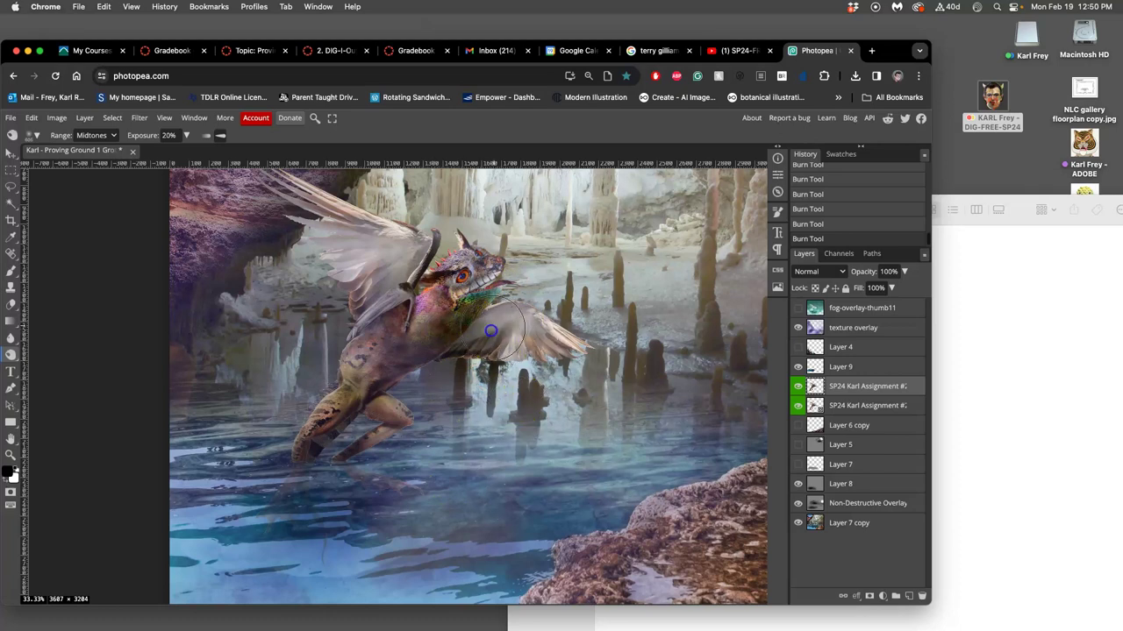
pyautogui.moveTo(353, 298)
pyautogui.mouseDown()
pyautogui.moveTo(393, 270)
pyautogui.moveTo(384, 261)
pyautogui.moveTo(360, 280)
pyautogui.moveTo(348, 247)
pyautogui.moveTo(331, 247)
pyautogui.moveTo(361, 255)
pyautogui.moveTo(345, 252)
pyautogui.moveTo(402, 296)
pyautogui.mouseUp()
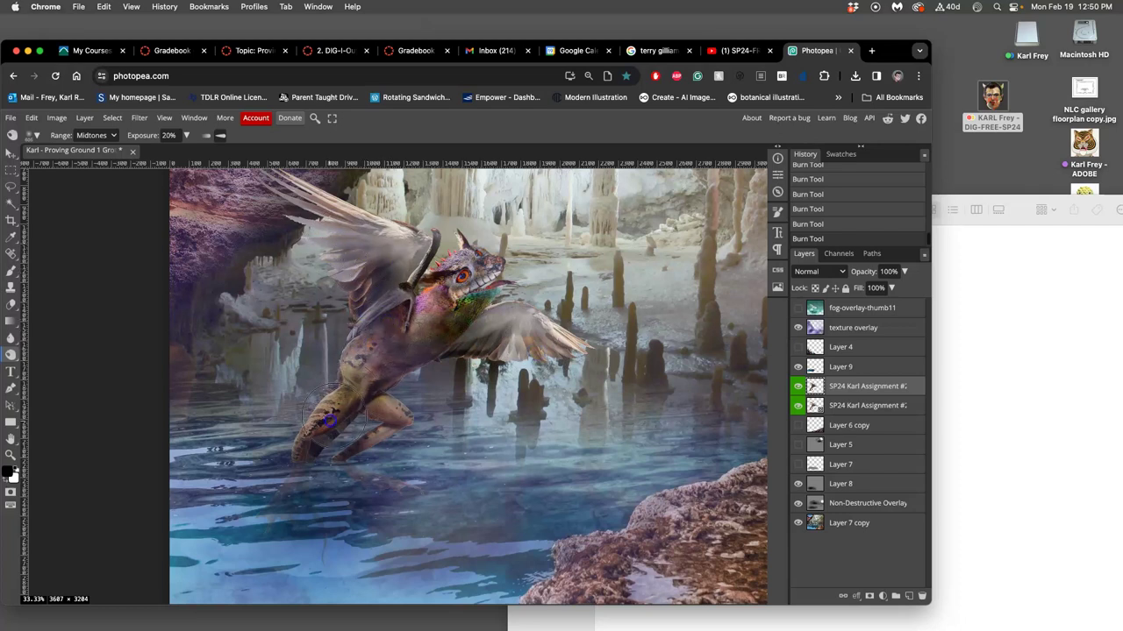
pyautogui.moveTo(329, 421)
pyautogui.mouseDown()
pyautogui.moveTo(355, 433)
pyautogui.moveTo(383, 411)
pyautogui.mouseUp()
pyautogui.moveTo(390, 353)
pyautogui.mouseDown()
pyautogui.moveTo(459, 284)
pyautogui.moveTo(430, 304)
pyautogui.moveTo(652, 424)
pyautogui.mouseUp()
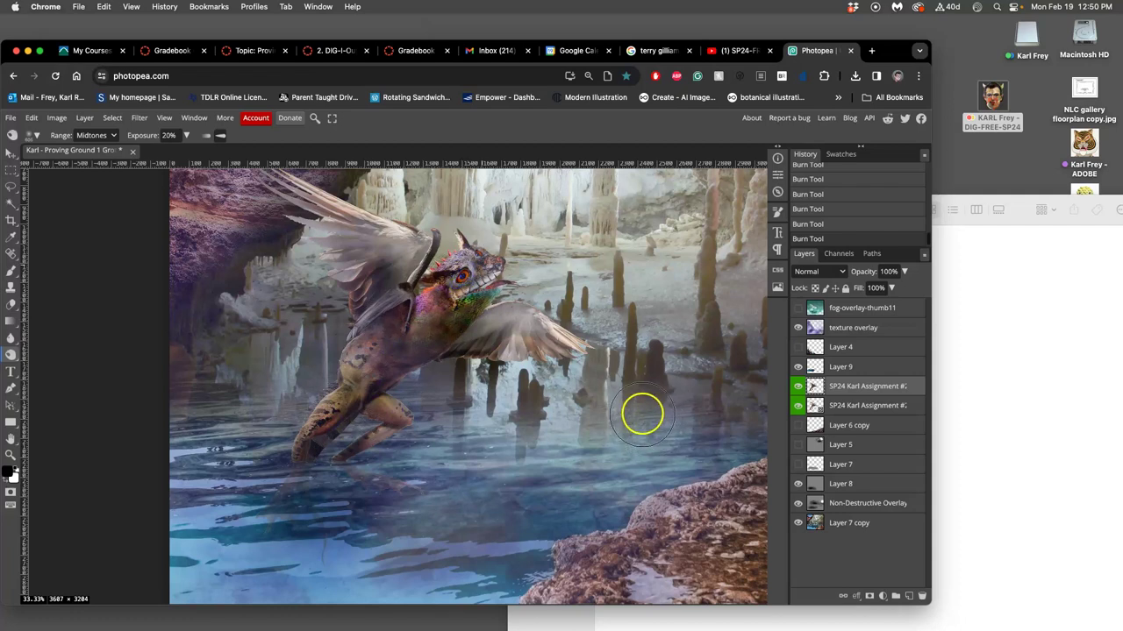
# Compare the burned creature layer on and off, then lower its opacity to 58%
pyautogui.scroll(-2, 639, 403)
pyautogui.moveTo(815, 433); pyautogui.dragTo(804, 396)
pyautogui.click(799, 388)
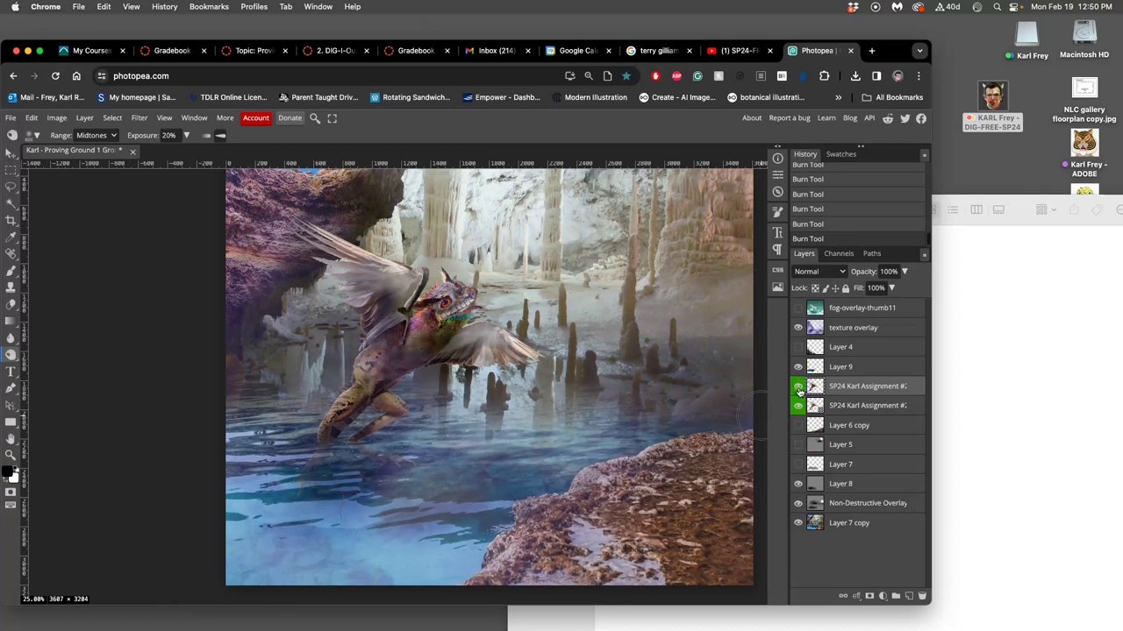
pyautogui.click(798, 386)
pyautogui.click(798, 387)
pyautogui.scroll(-1, 622, 377)
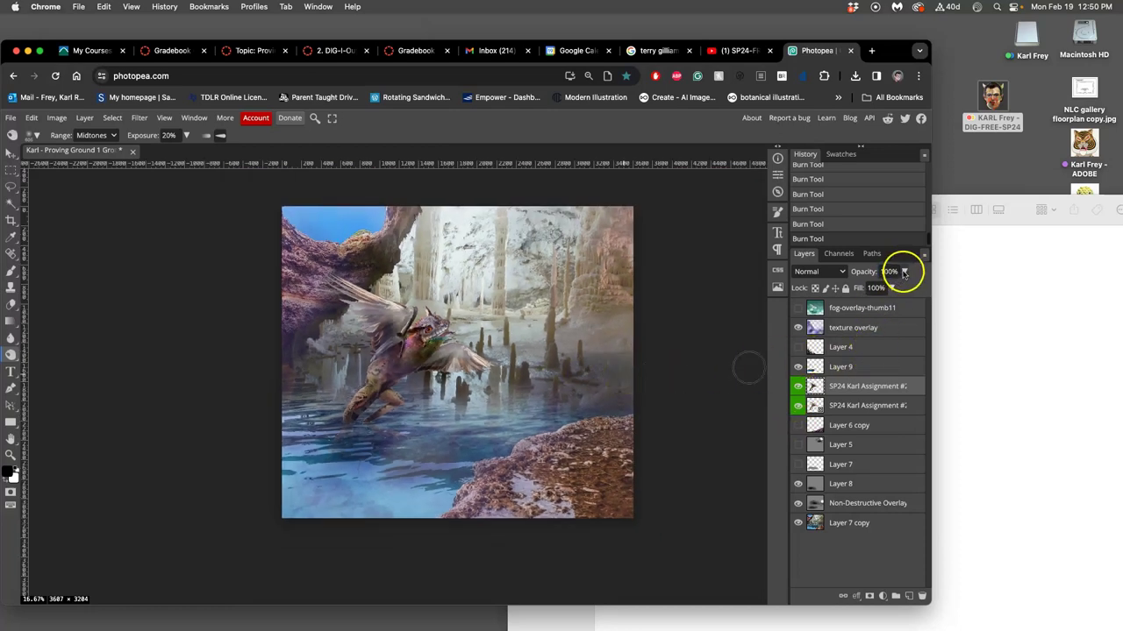
pyautogui.click(903, 273)
pyautogui.moveTo(901, 291); pyautogui.dragTo(893, 290)
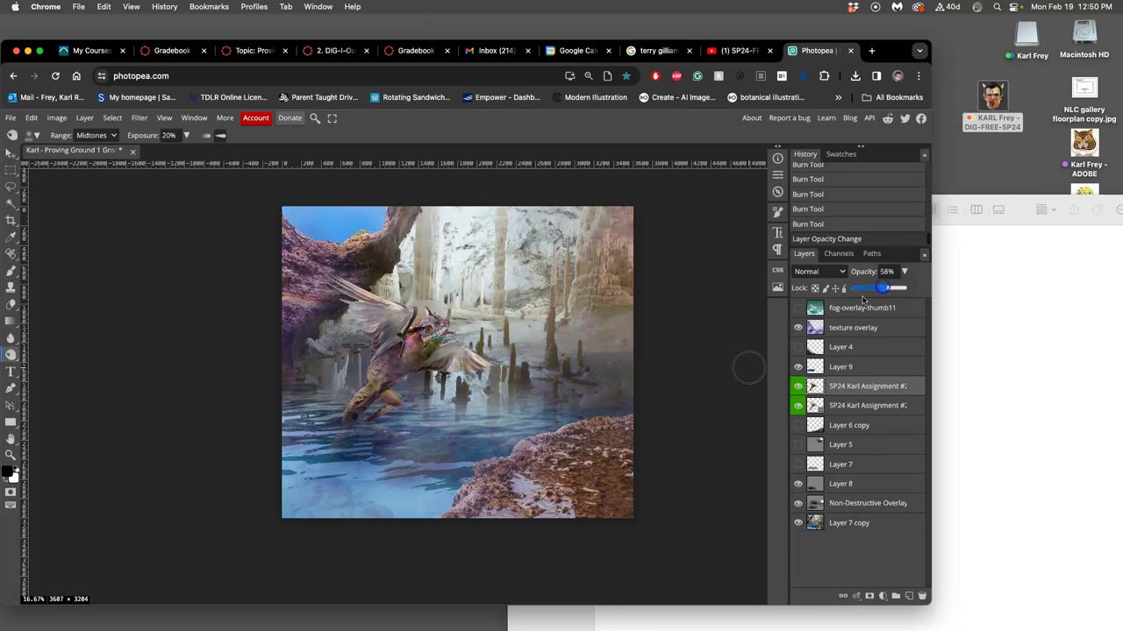
# Burn more of the creature near the wing tip, then zoom in and compare the layer on and off
pyautogui.moveTo(511, 340)
pyautogui.mouseDown()
pyautogui.moveTo(484, 339)
pyautogui.moveTo(500, 349)
pyautogui.mouseUp()
pyautogui.hscroll(-3, 529, 369)
pyautogui.moveTo(529, 369); pyautogui.dragTo(541, 386)
pyautogui.scroll(1, 541, 386)
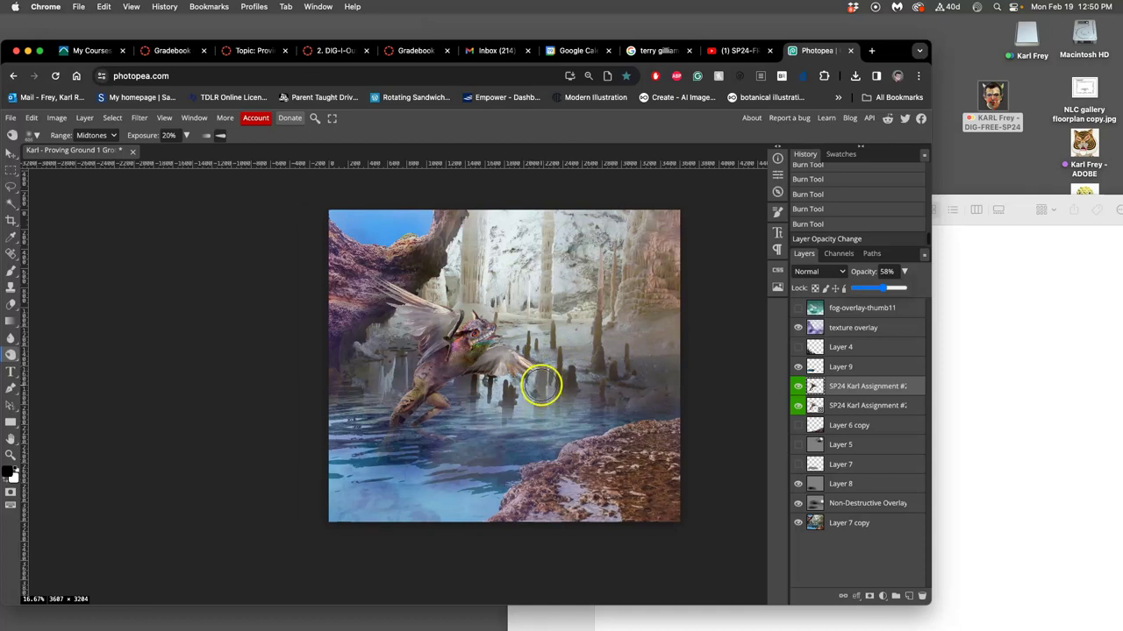
pyautogui.press('super+equal')
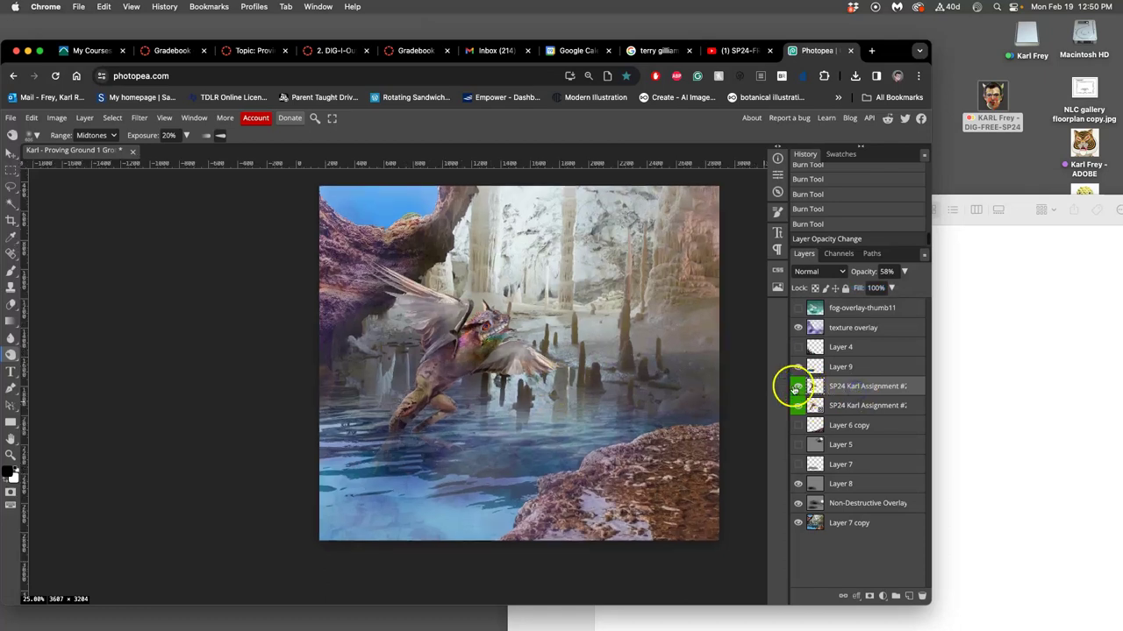
pyautogui.press('super+equal')
pyautogui.click(565, 312)
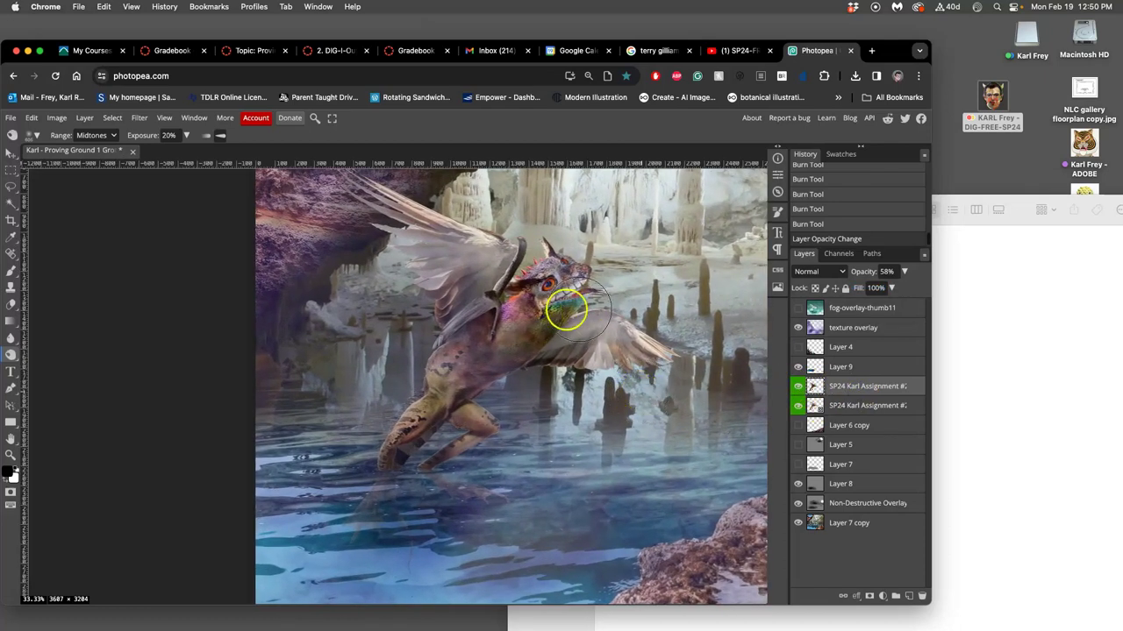
pyautogui.click(798, 387)
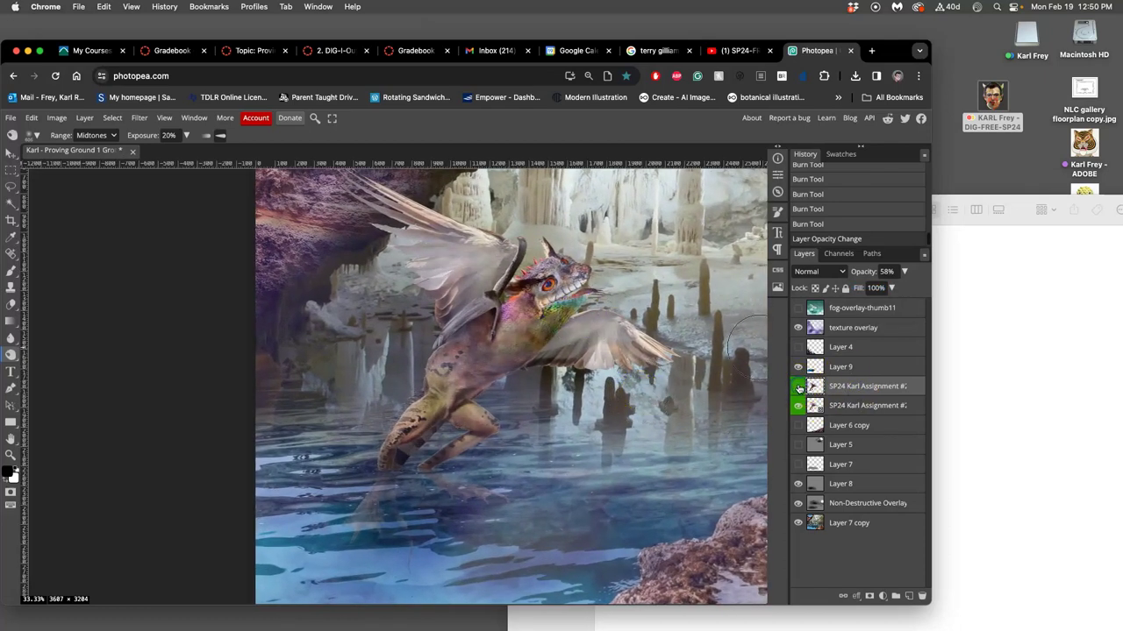
pyautogui.click(798, 387)
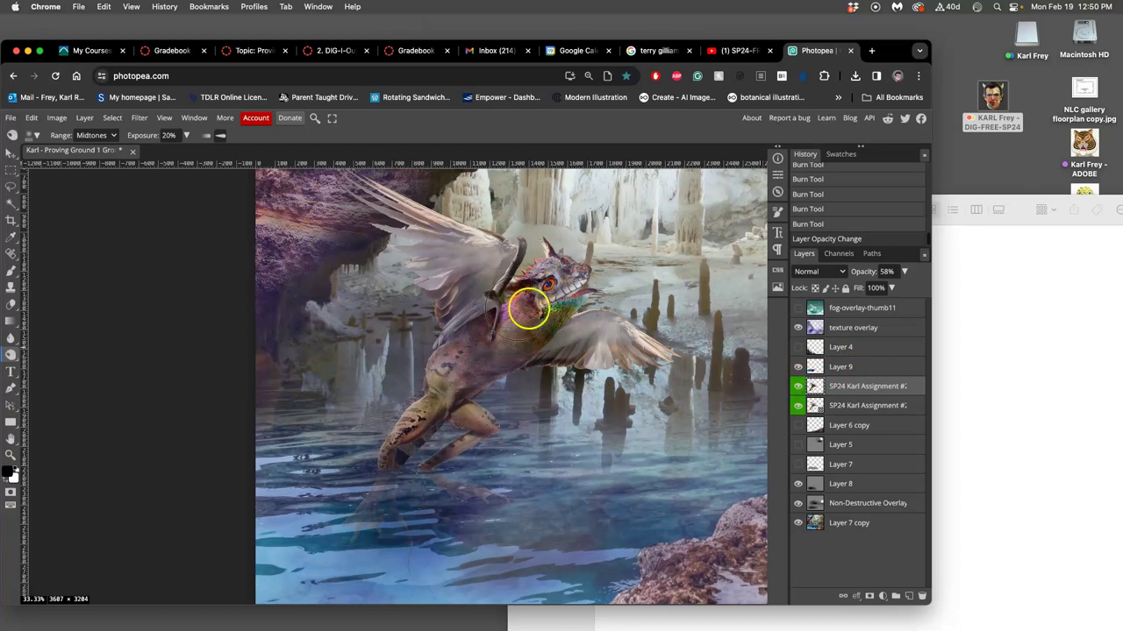
pyautogui.rightClick(11, 355)
pyautogui.click(55, 389)
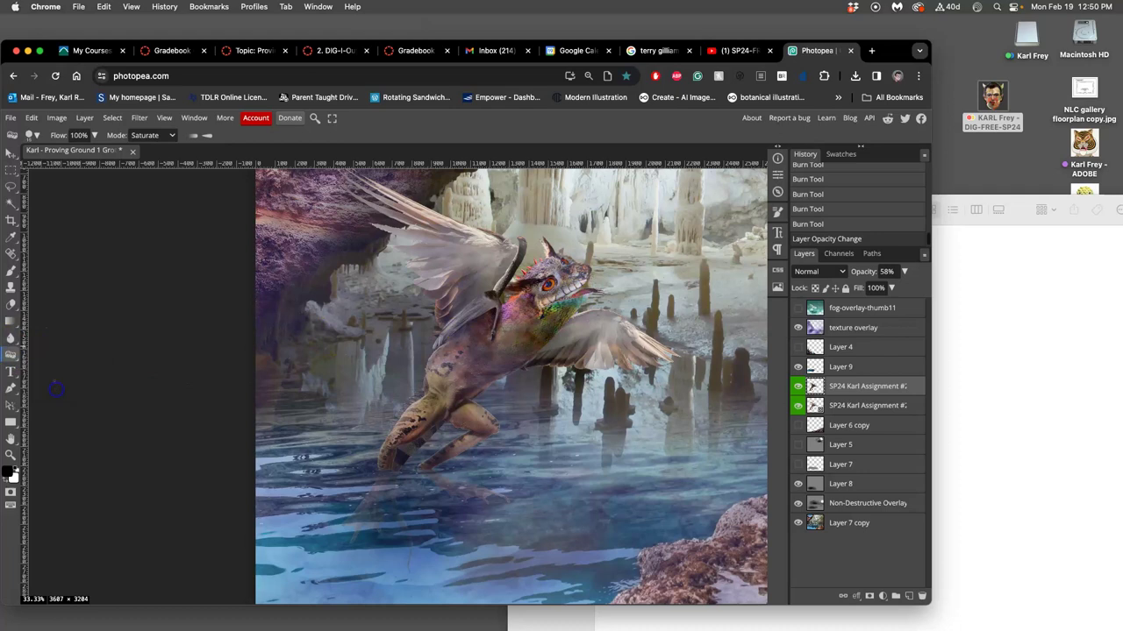
pyautogui.click(149, 135)
pyautogui.click(153, 123)
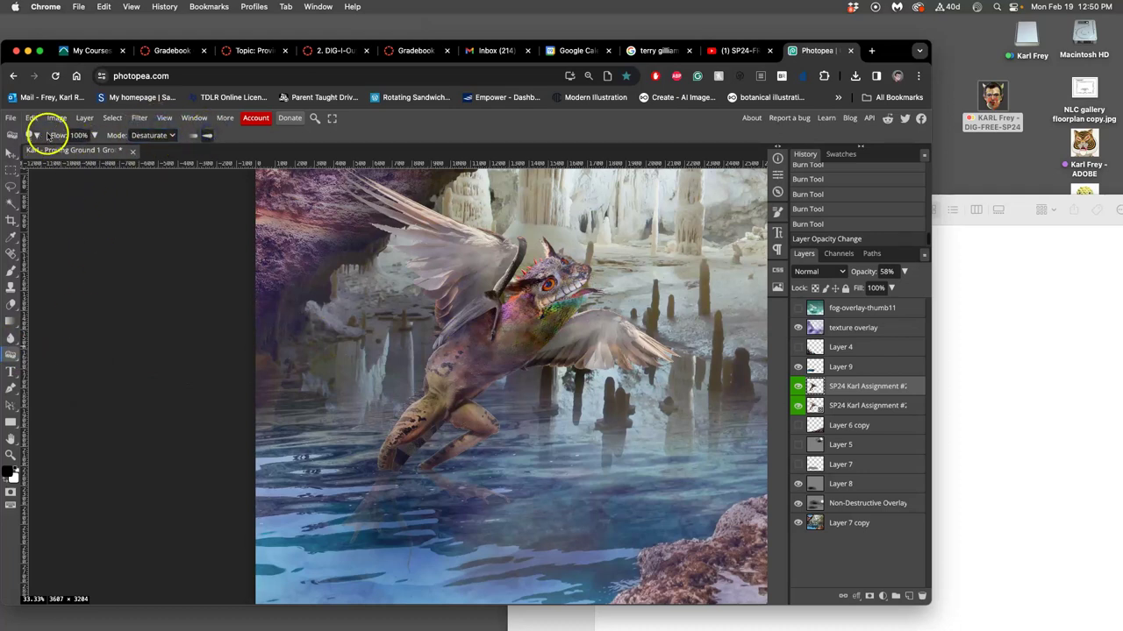
pyautogui.moveTo(50, 150); pyautogui.dragTo(95, 150)
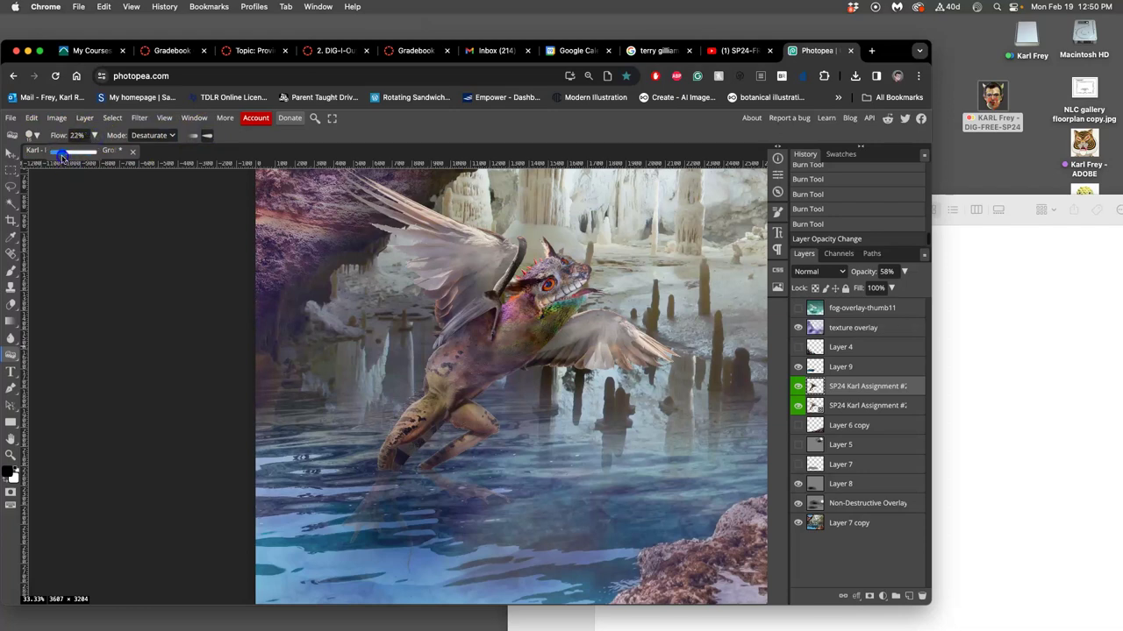
pyautogui.click(32, 135)
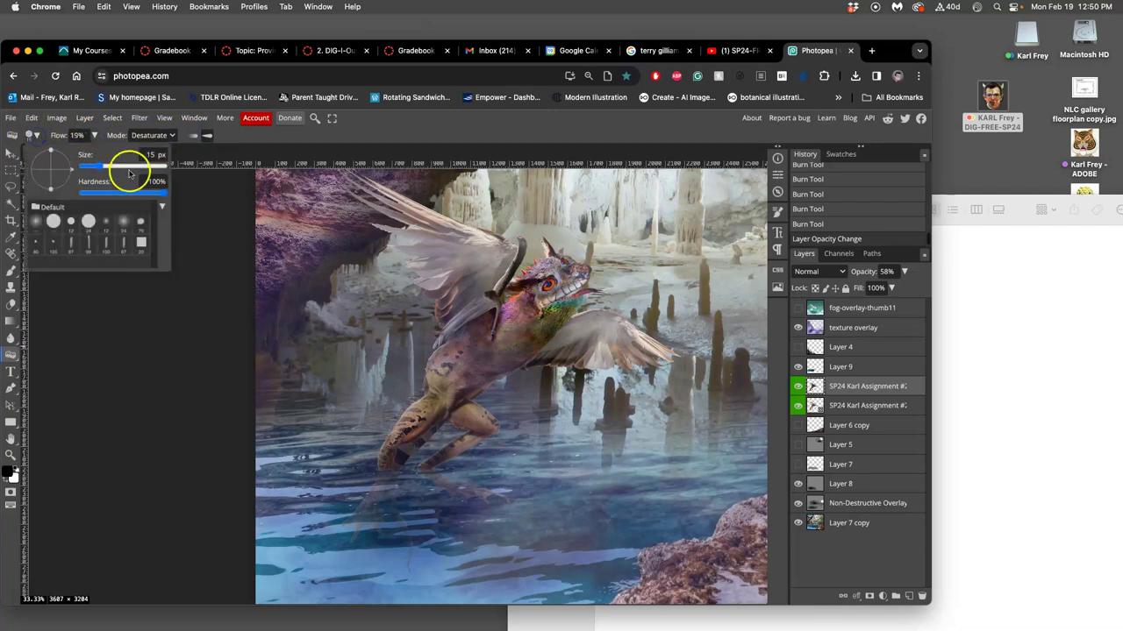
pyautogui.moveTo(125, 165)
pyautogui.mouseDown()
pyautogui.moveTo(151, 165)
pyautogui.moveTo(78, 193)
pyautogui.mouseUp()
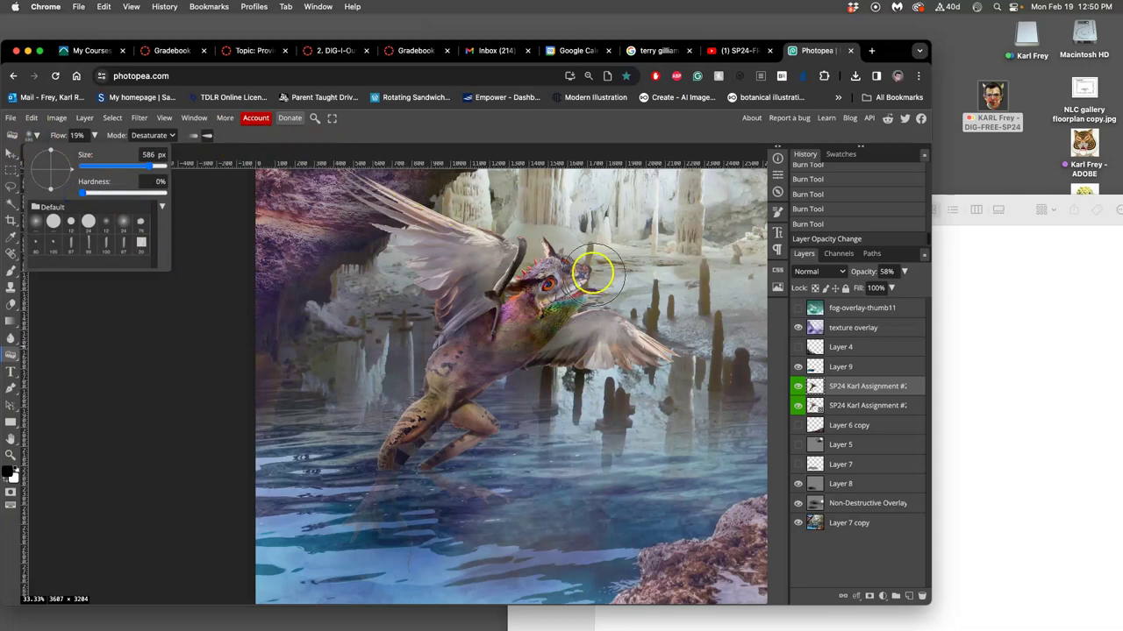
pyautogui.moveTo(571, 284); pyautogui.dragTo(582, 328)
pyautogui.moveTo(501, 309); pyautogui.dragTo(547, 272)
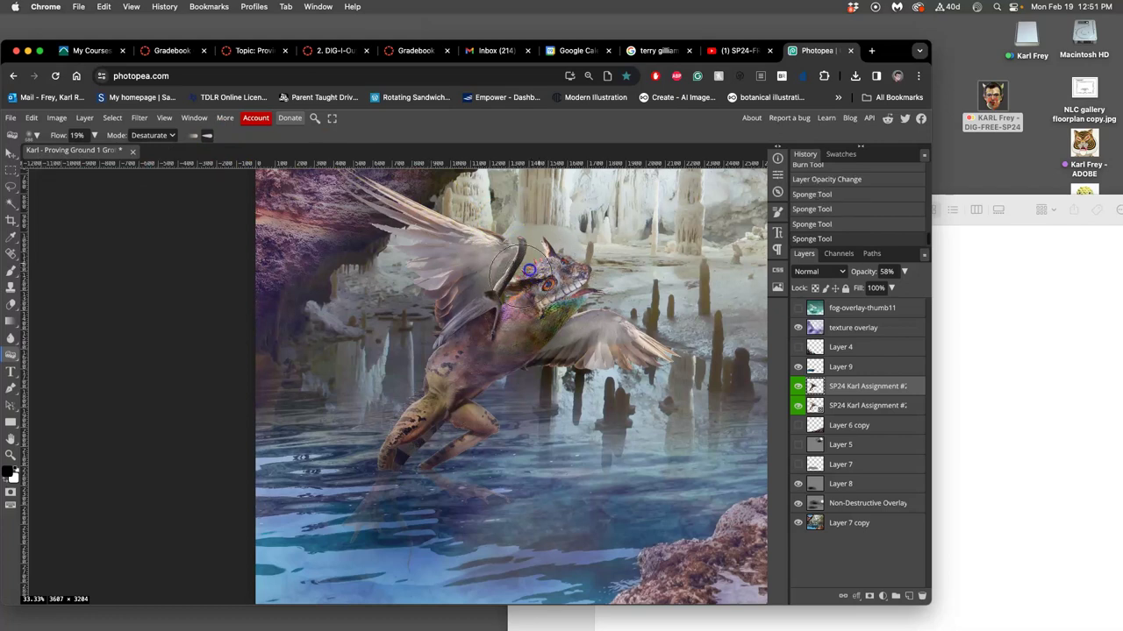
pyautogui.moveTo(530, 271)
pyautogui.mouseDown()
pyautogui.moveTo(560, 326)
pyautogui.moveTo(565, 314)
pyautogui.moveTo(523, 366)
pyautogui.mouseUp()
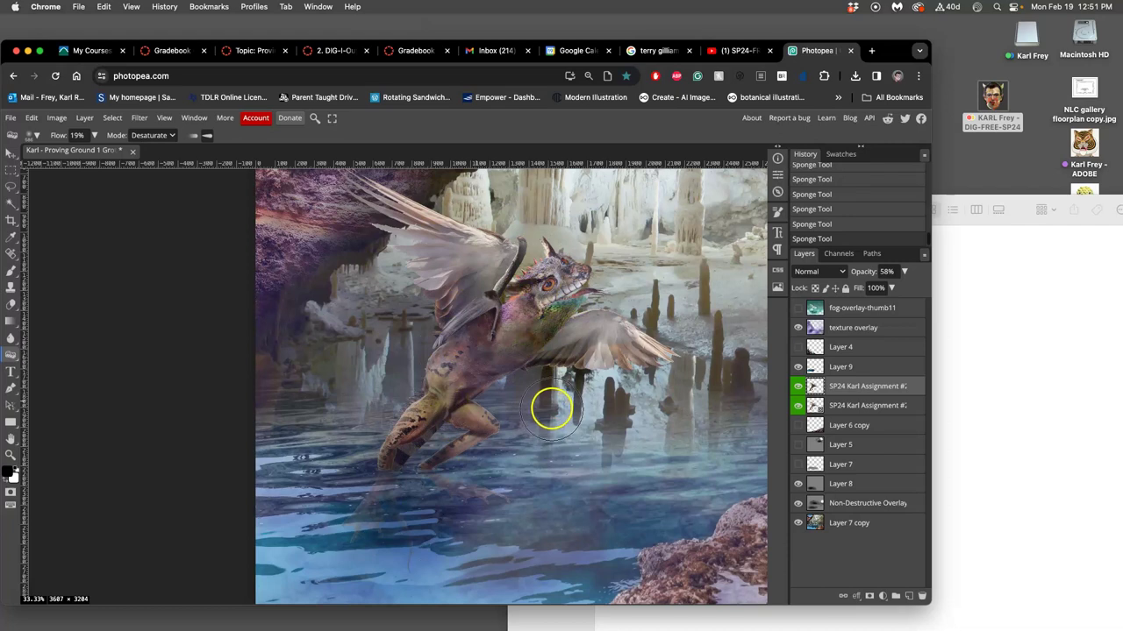
pyautogui.scroll(-5, 550, 394)
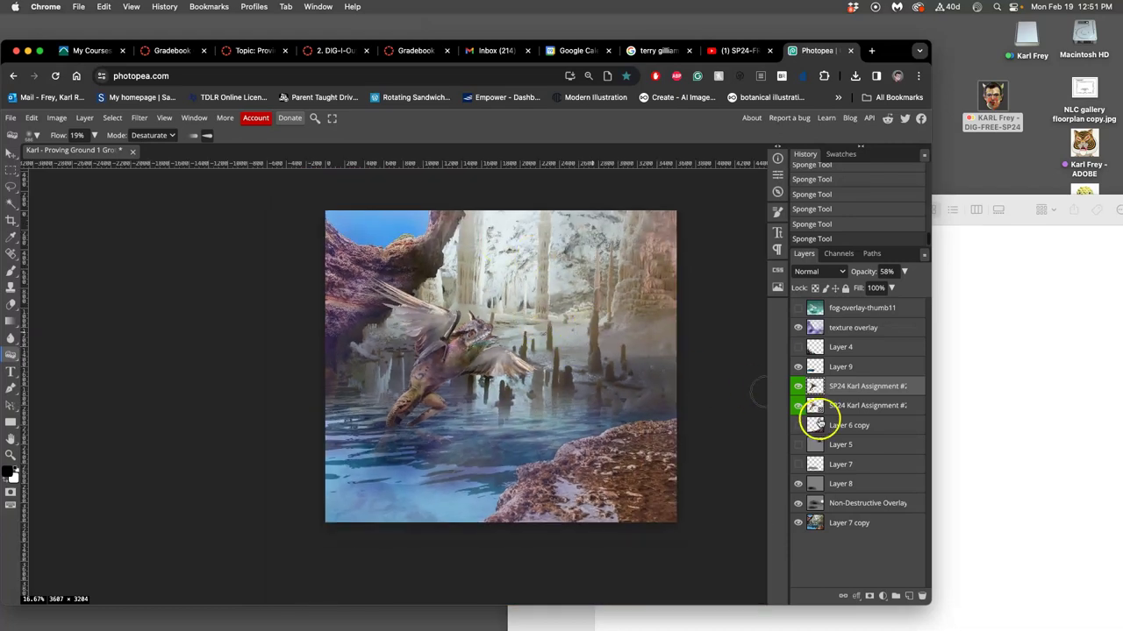
pyautogui.click(799, 386)
pyautogui.click(798, 386)
pyautogui.click(798, 385)
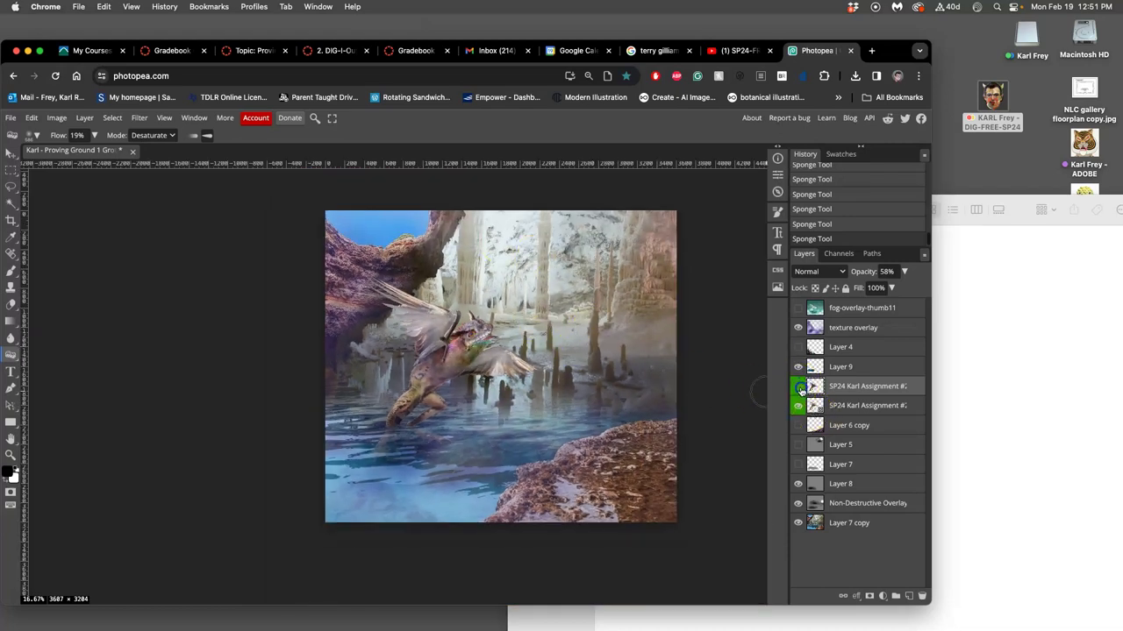
pyautogui.click(799, 386)
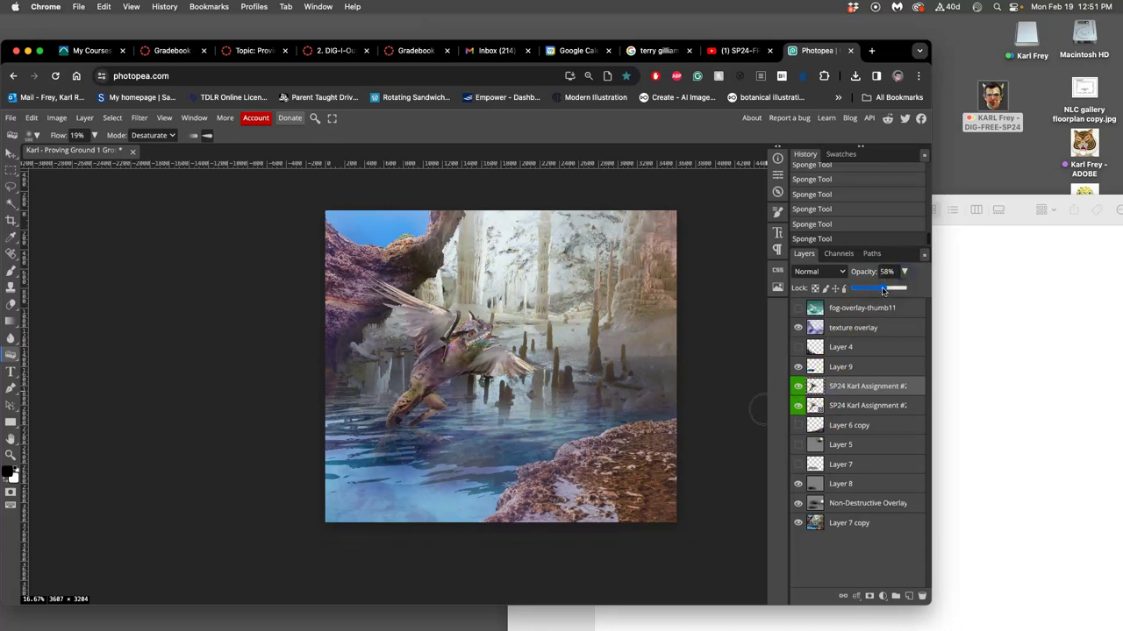
# Set the burned creature layer to 37% opacity, select the original creature layer, and hide the burned one
pyautogui.moveTo(883, 291); pyautogui.dragTo(875, 291)
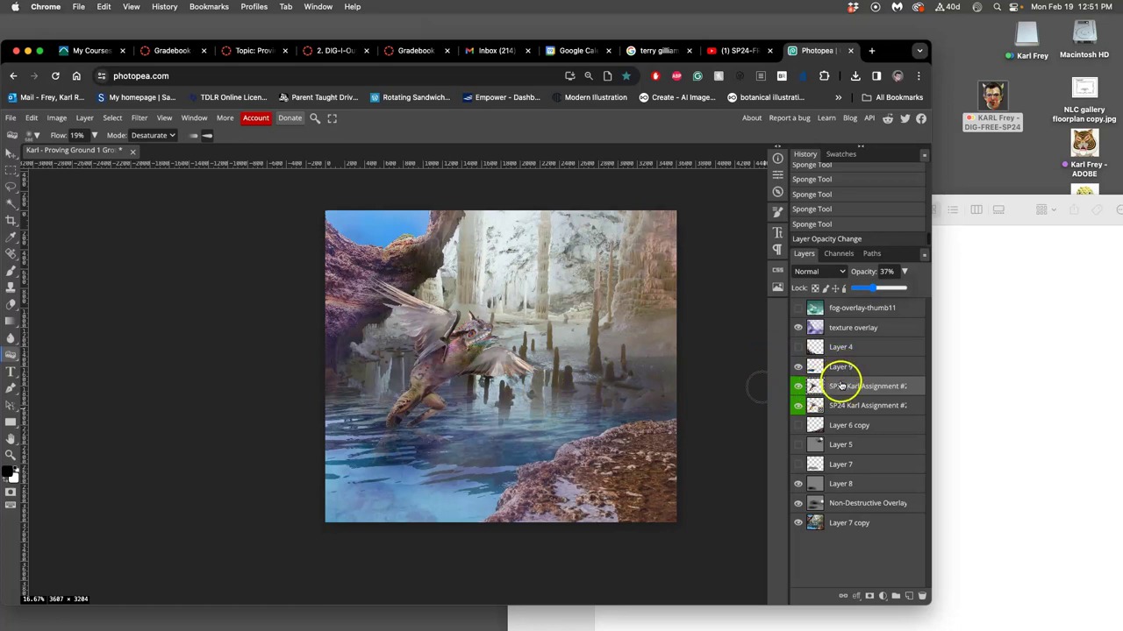
pyautogui.click(799, 406)
pyautogui.click(799, 406)
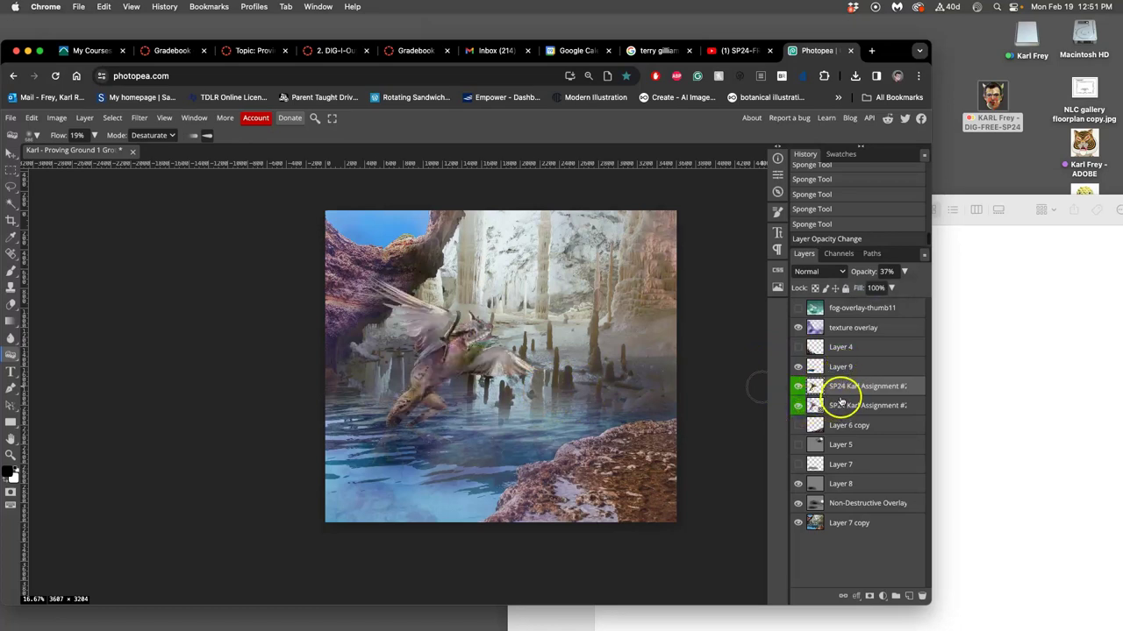
pyautogui.click(797, 404)
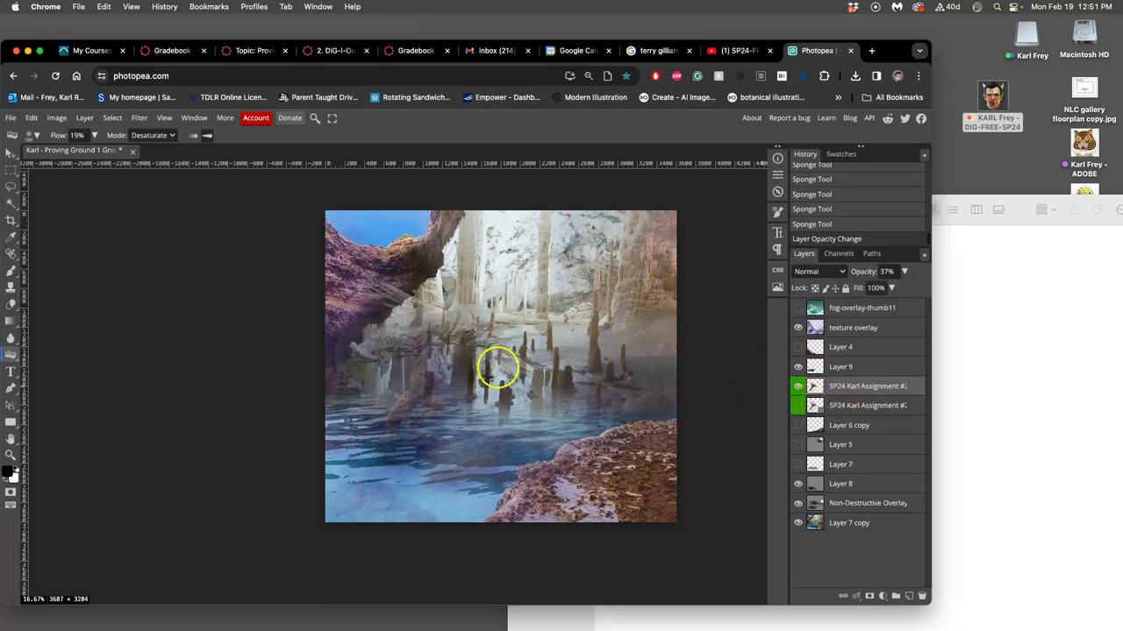
pyautogui.press('super+equal')
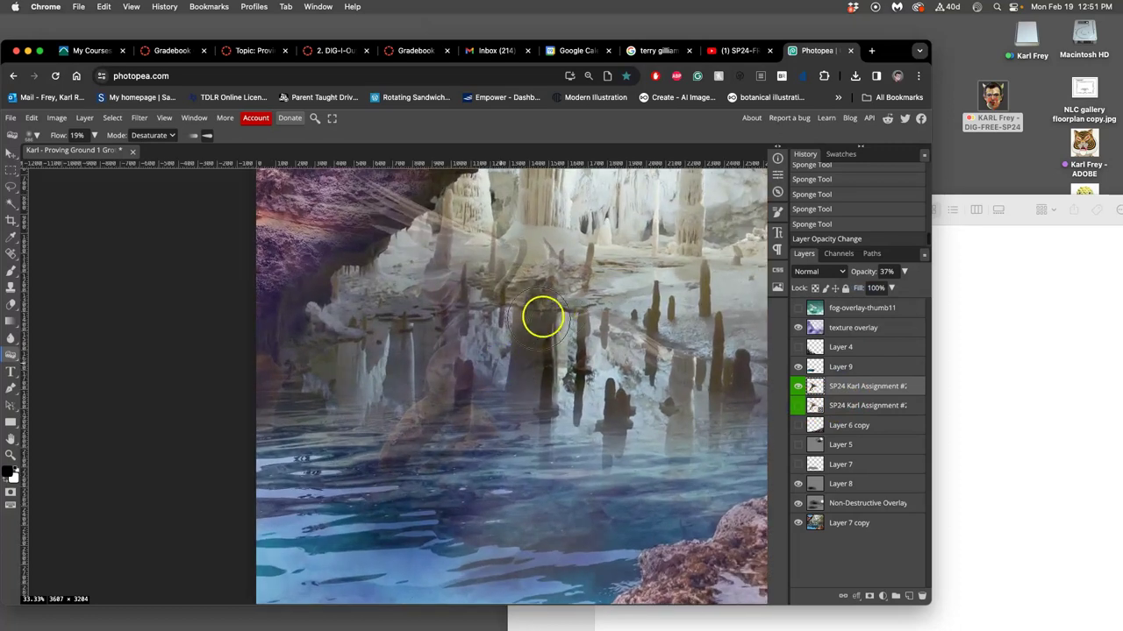
pyautogui.click(797, 406)
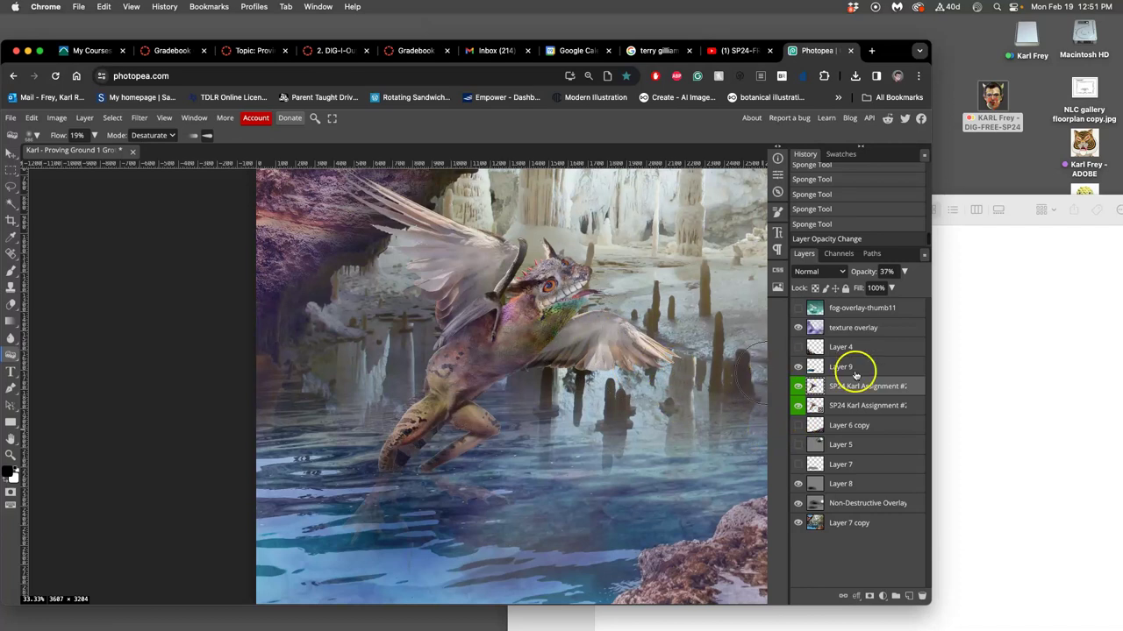
pyautogui.click(852, 408)
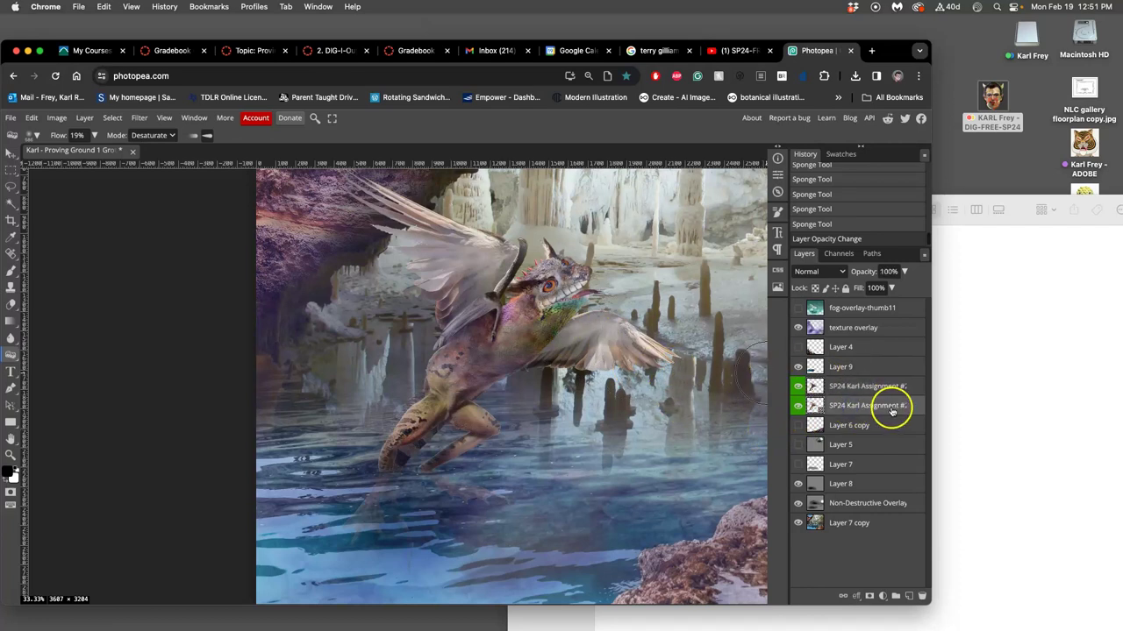
pyautogui.click(799, 387)
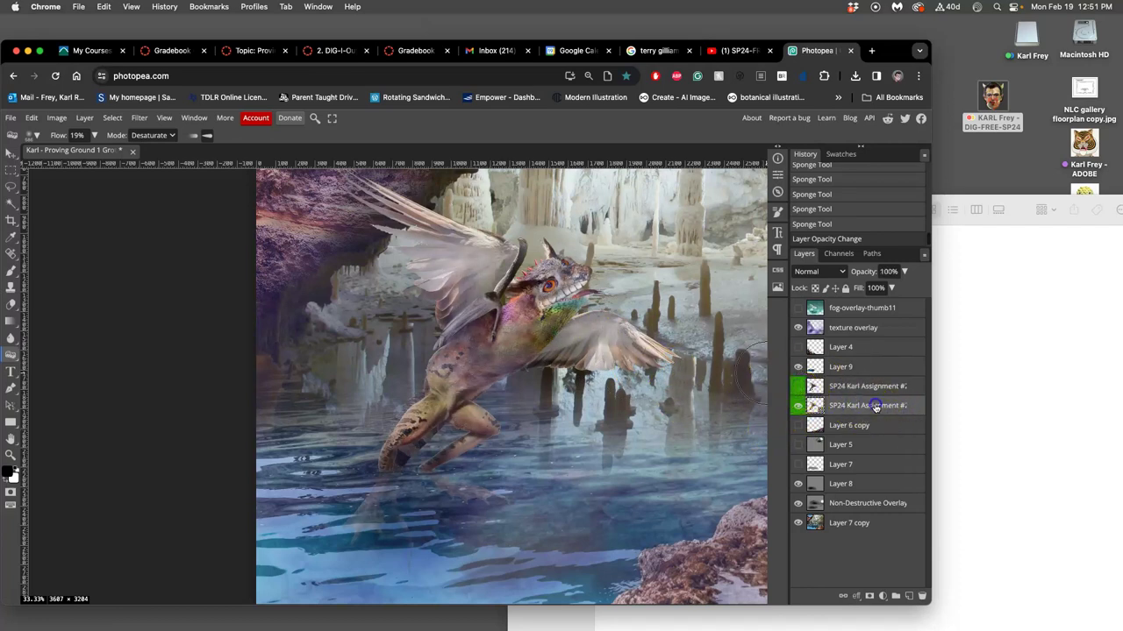
# Duplicate the original creature layer and rasterize the copy
pyautogui.press('super+j')
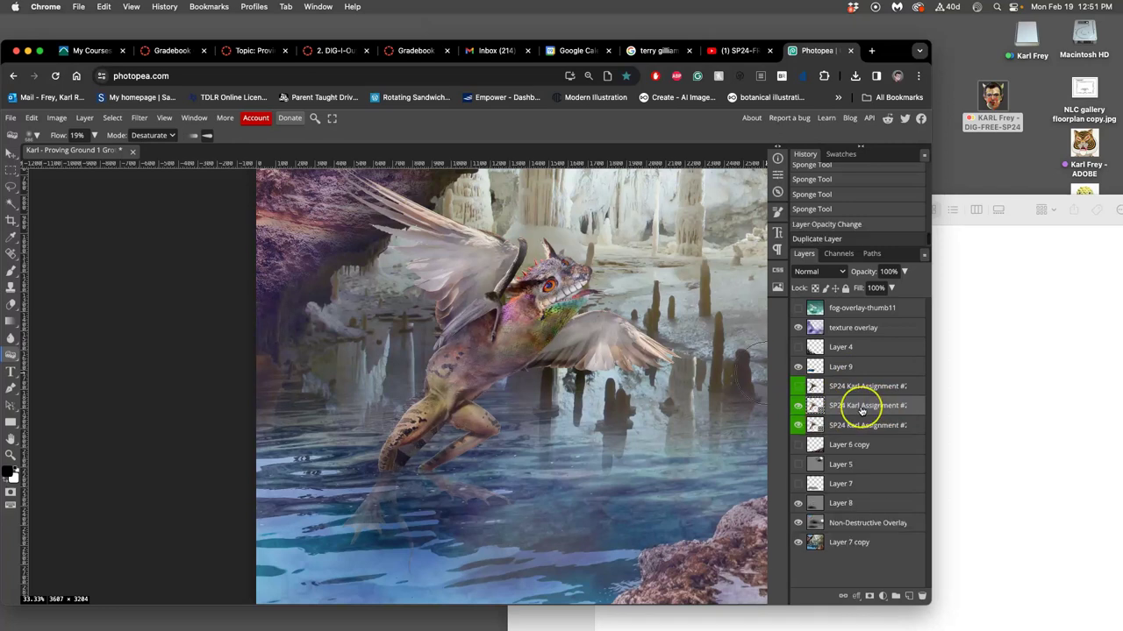
pyautogui.rightClick(862, 409)
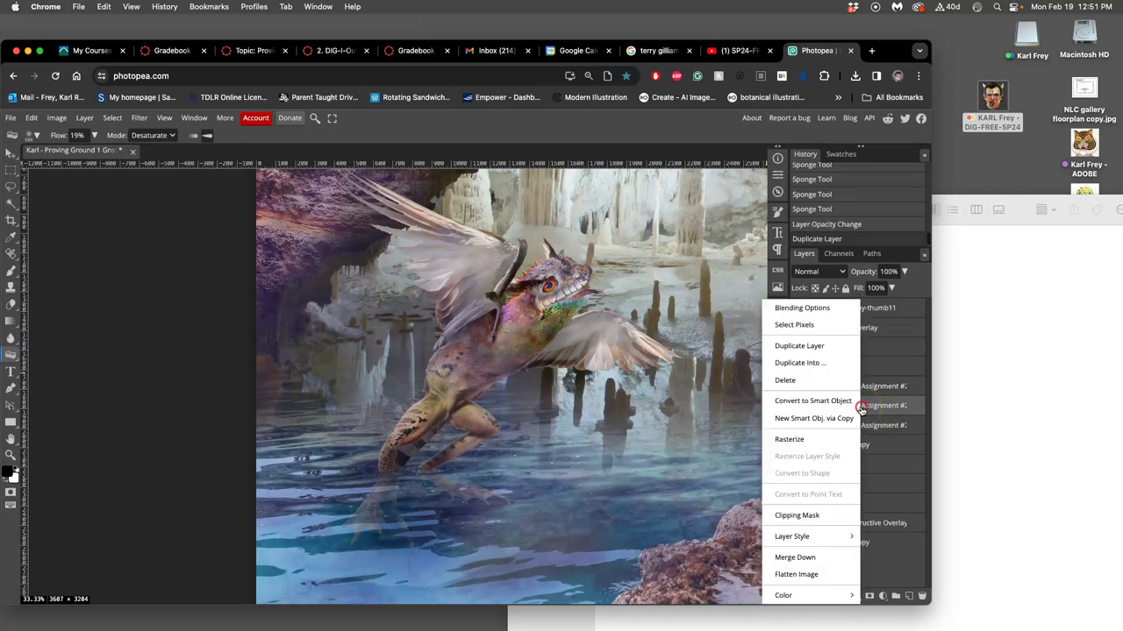
pyautogui.click(815, 440)
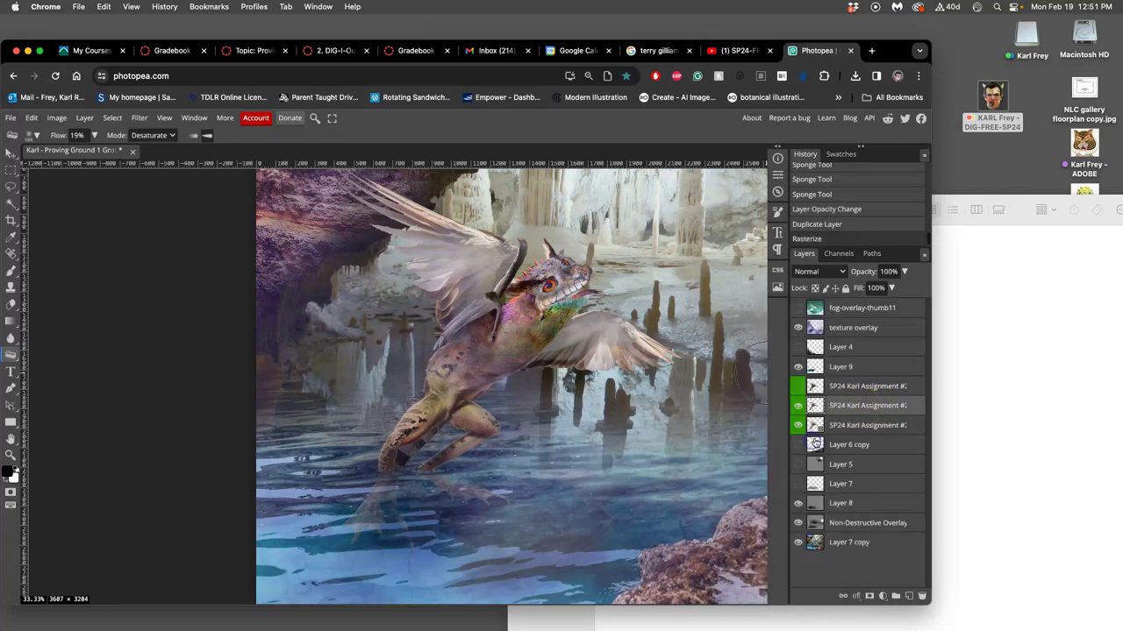
# Magic-wand the empty area with Contiguous off, then invert to select only the creature
pyautogui.click(10, 200)
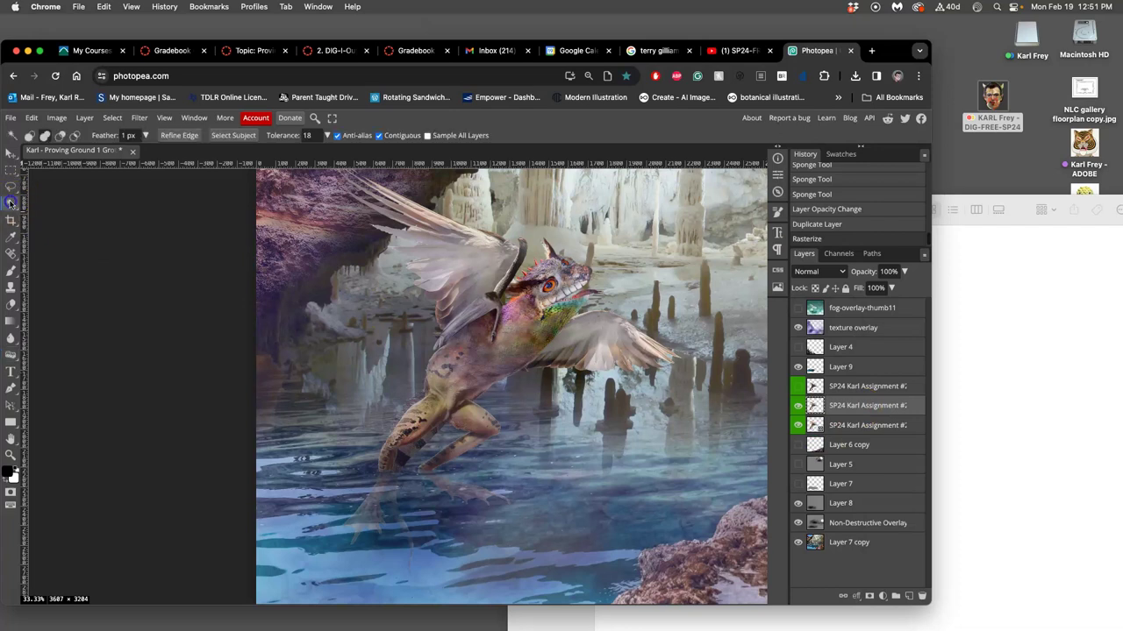
pyautogui.click(379, 136)
pyautogui.click(677, 409)
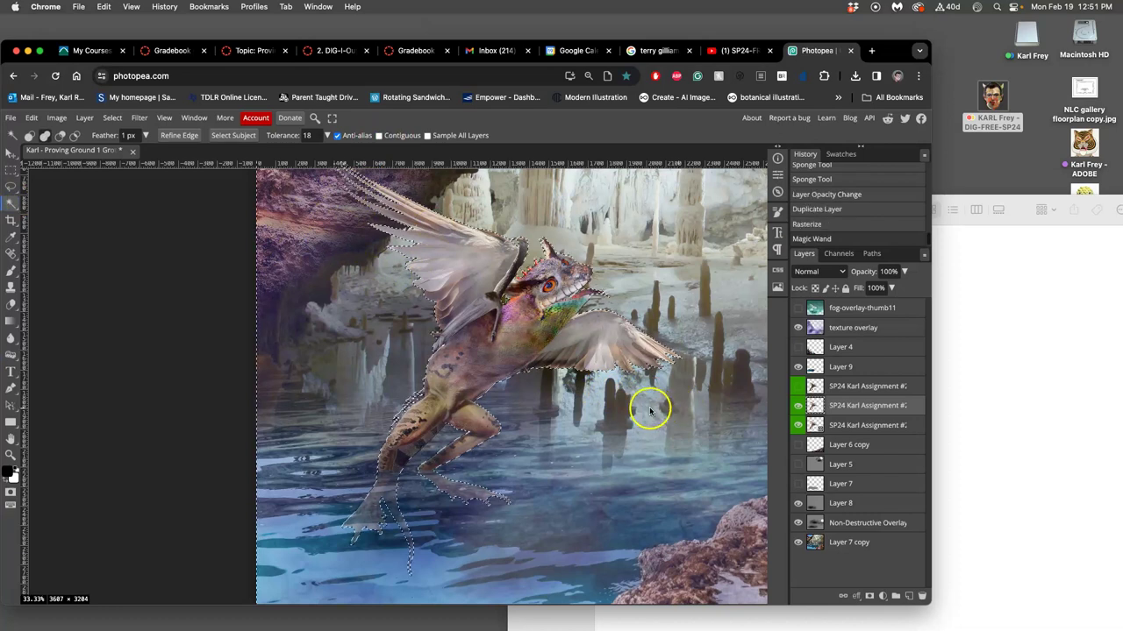
pyautogui.hscroll(5, 649, 410)
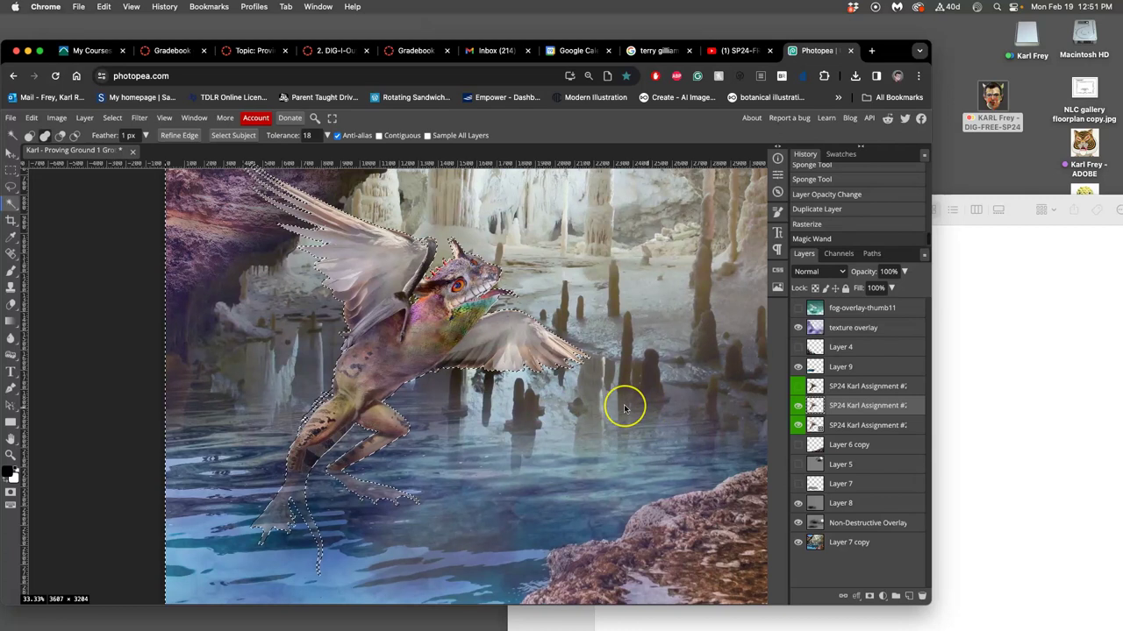
pyautogui.hotkey('ctrl', '-')
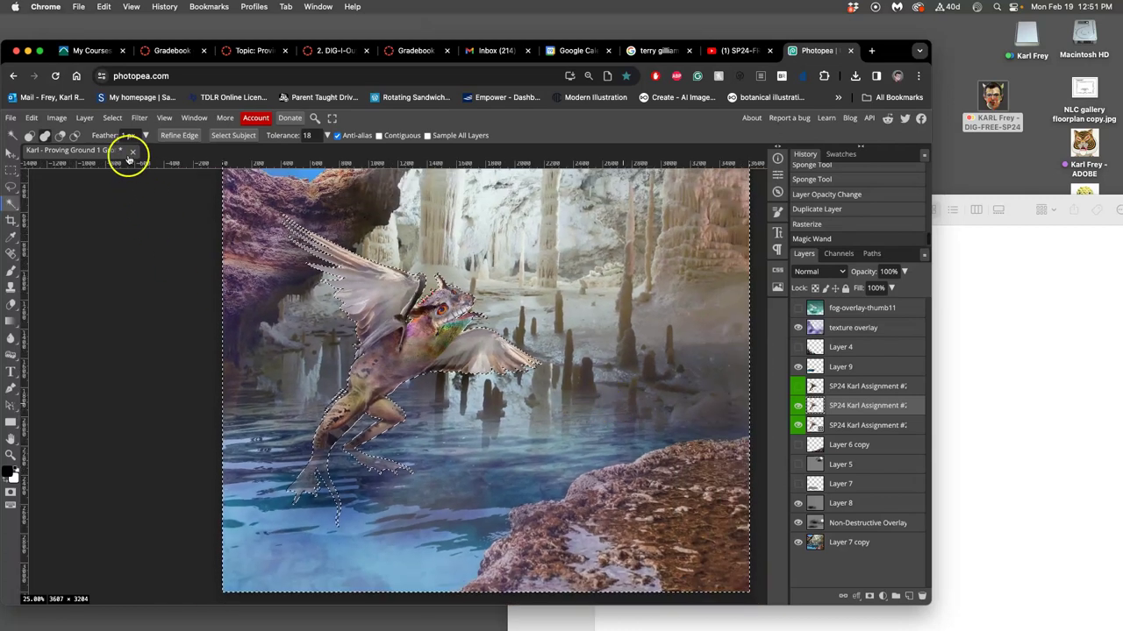
pyautogui.hotkey('ctrl', '-')
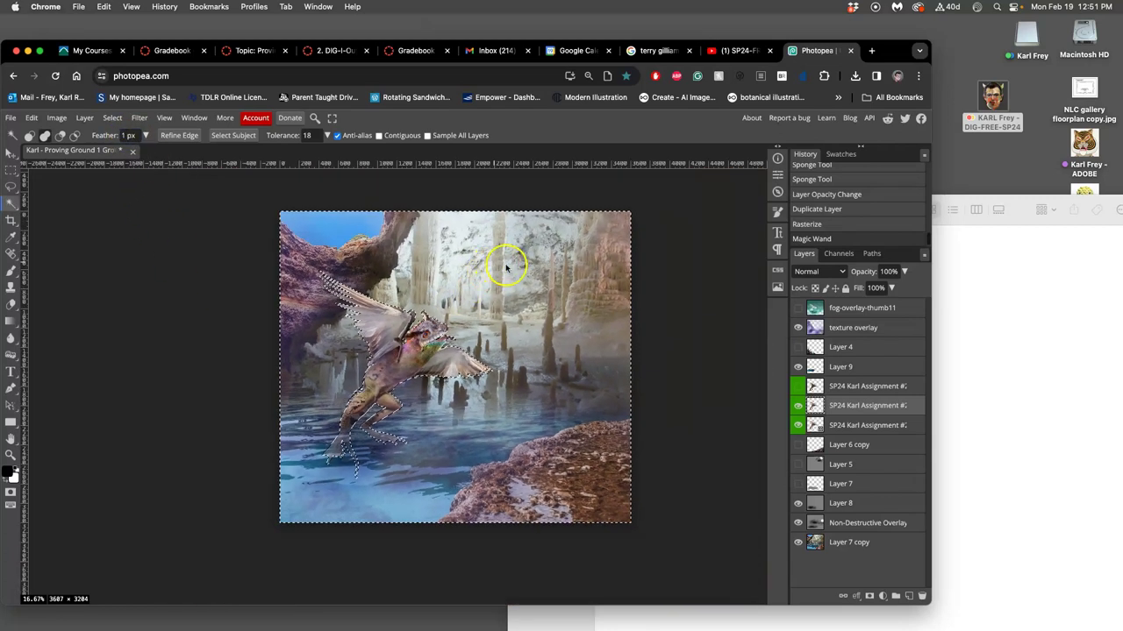
pyautogui.click(113, 117)
pyautogui.click(129, 169)
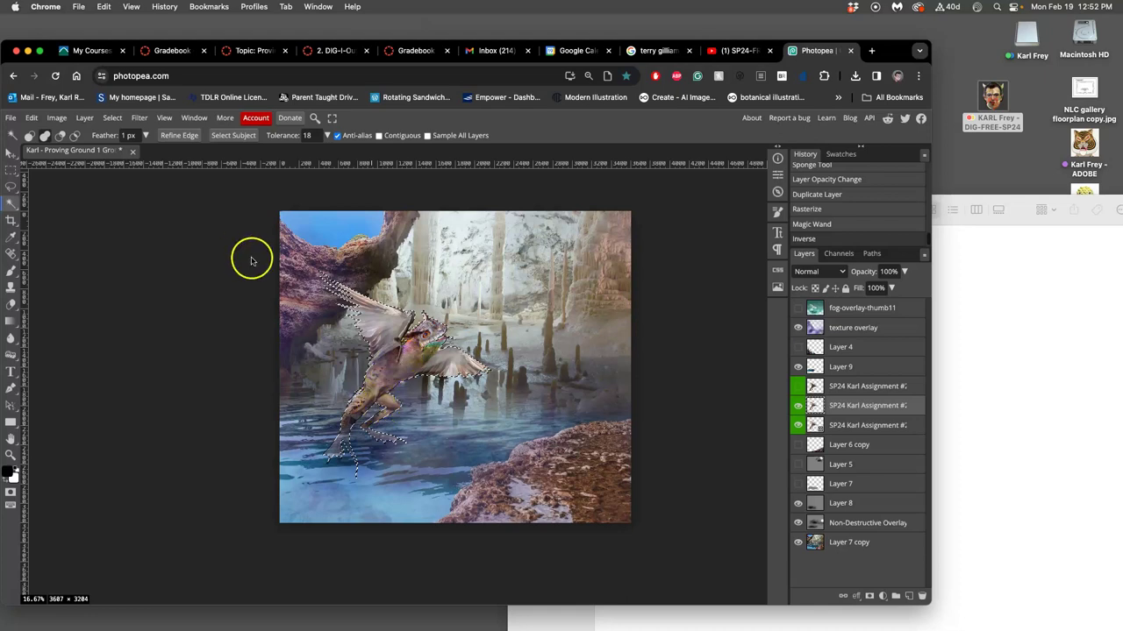
pyautogui.click(31, 118)
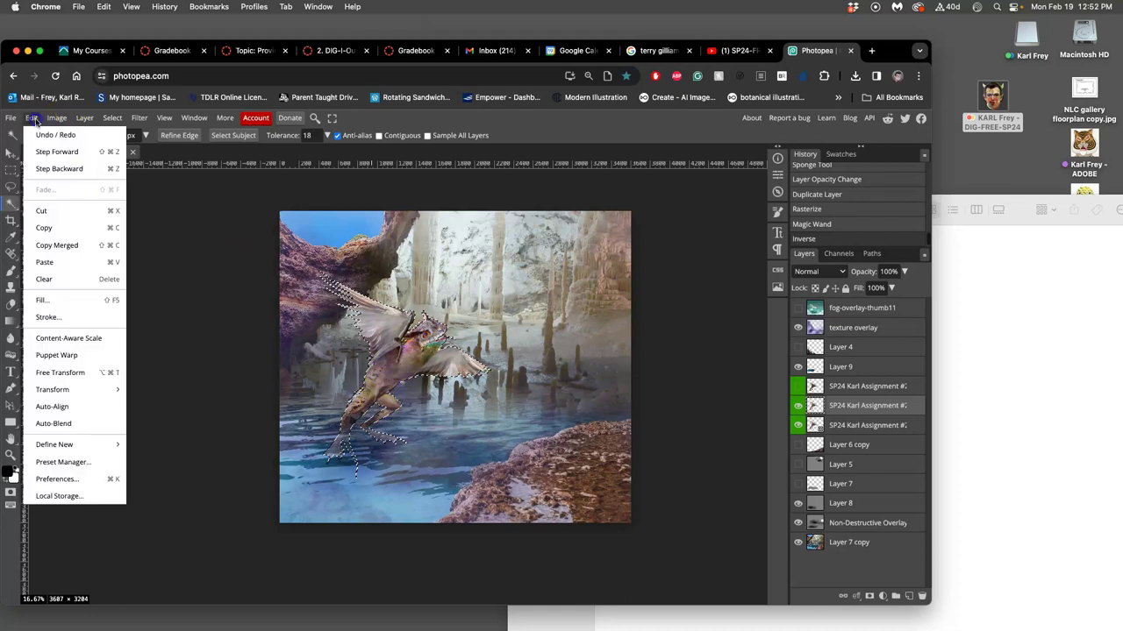
# Fill the creature selection with grey and deselect it
pyautogui.click(40, 300)
pyautogui.click(170, 278)
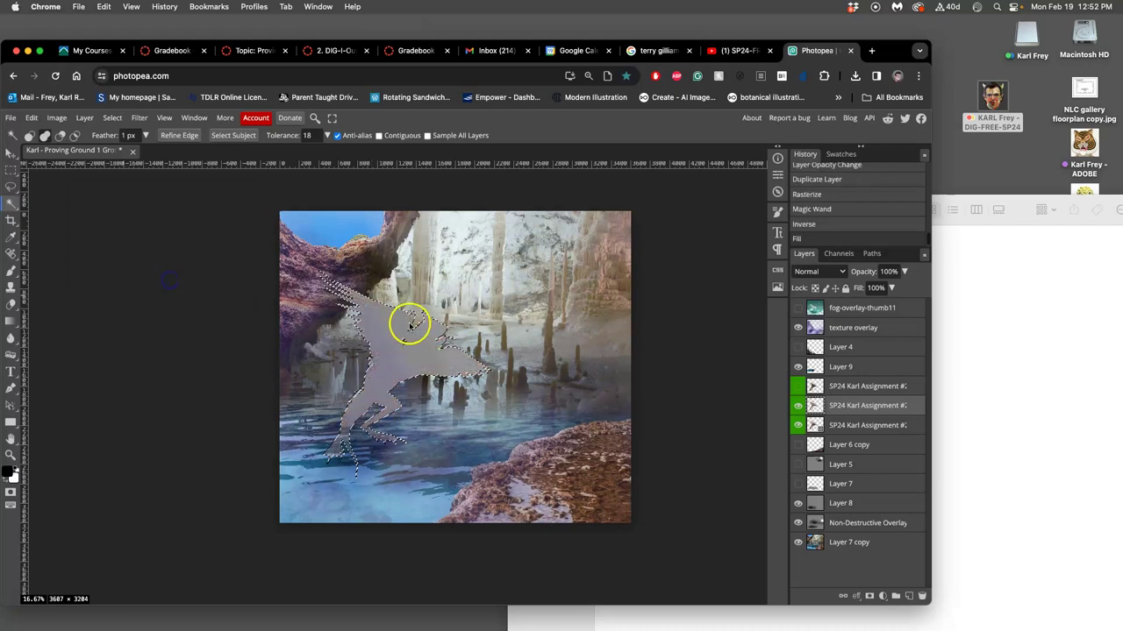
pyautogui.click(11, 186)
pyautogui.click(178, 240)
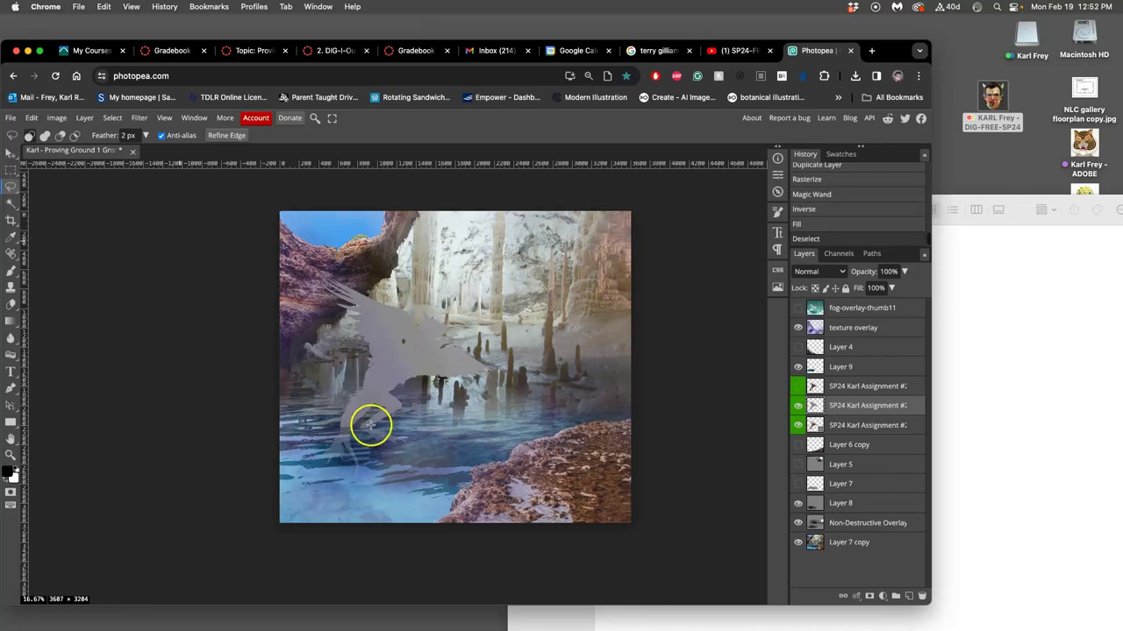
# Compare the creature layers, hide the burned one, and select the grey silhouette layer
pyautogui.click(798, 426)
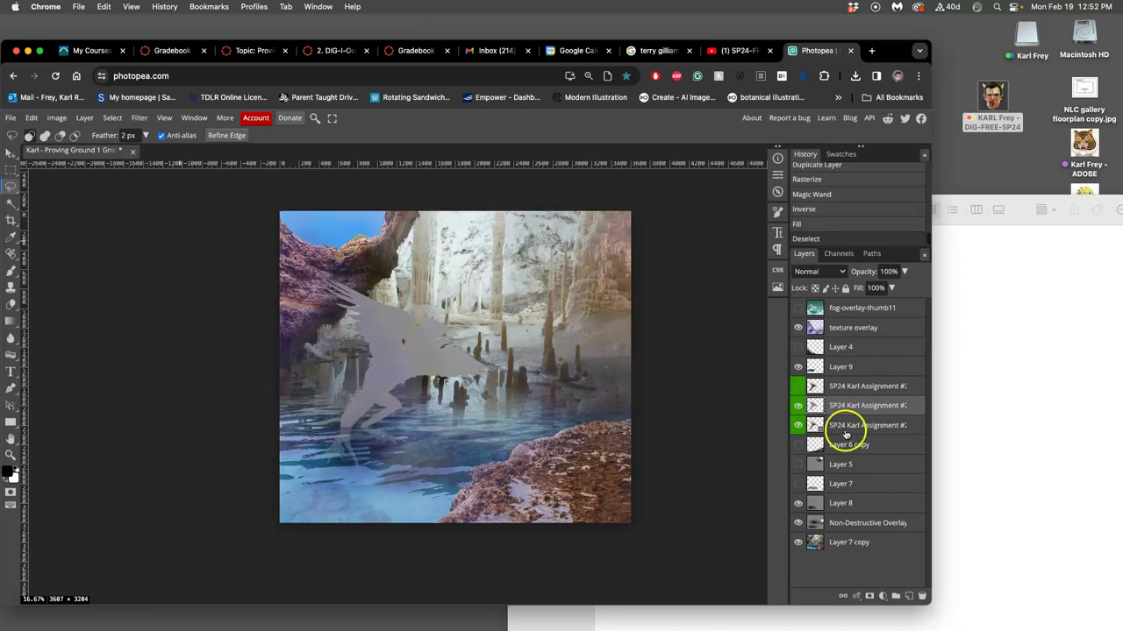
pyautogui.click(798, 389)
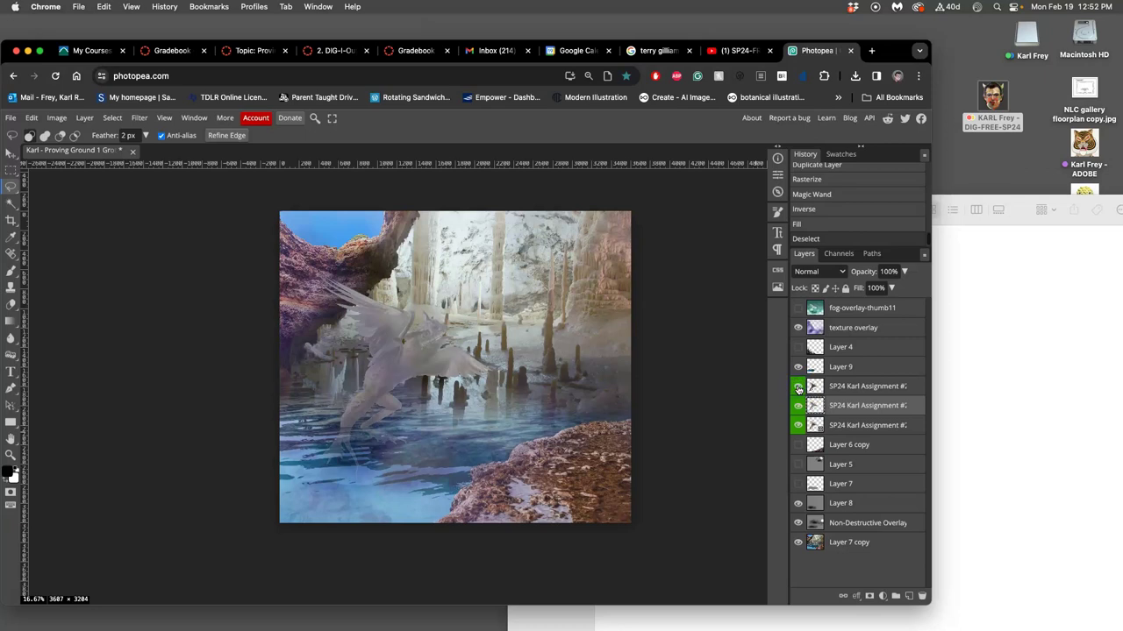
pyautogui.click(798, 389)
pyautogui.click(798, 389)
pyautogui.click(798, 388)
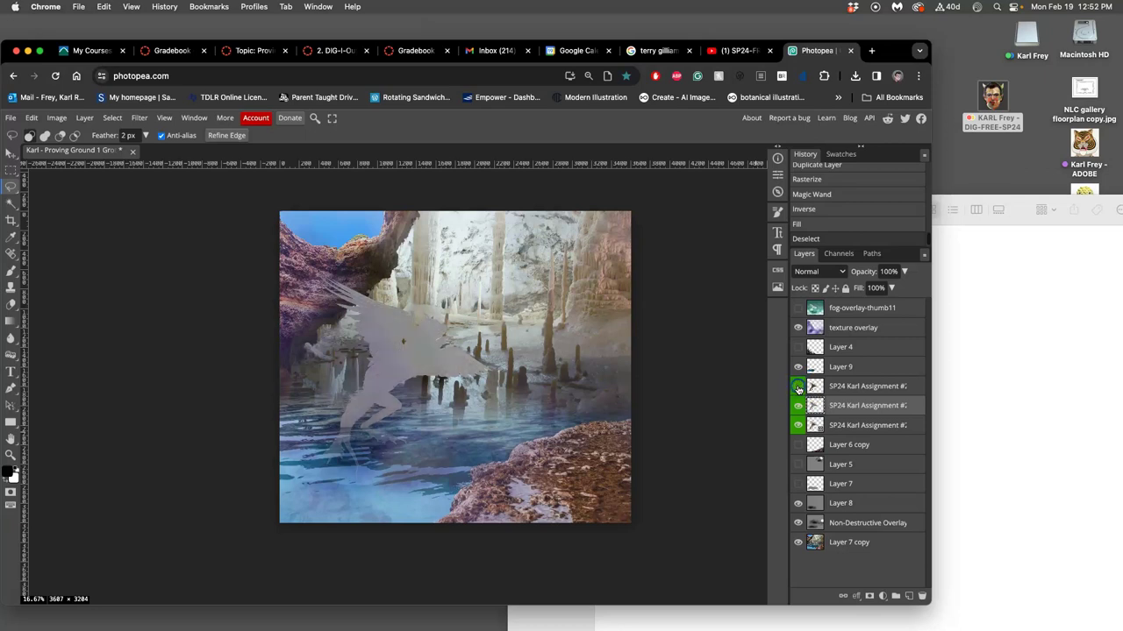
pyautogui.click(838, 407)
pyautogui.click(816, 403)
# Burn the grey silhouette near the pillars and through its middle
pyautogui.rightClick(12, 349)
pyautogui.click(51, 370)
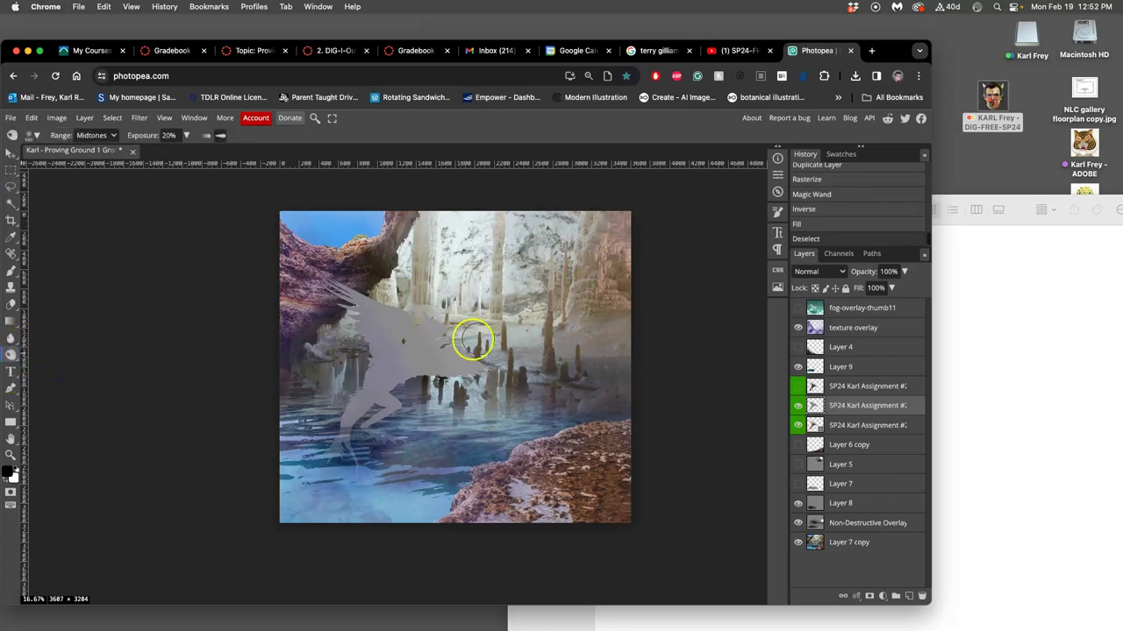
pyautogui.moveTo(474, 340); pyautogui.dragTo(442, 337)
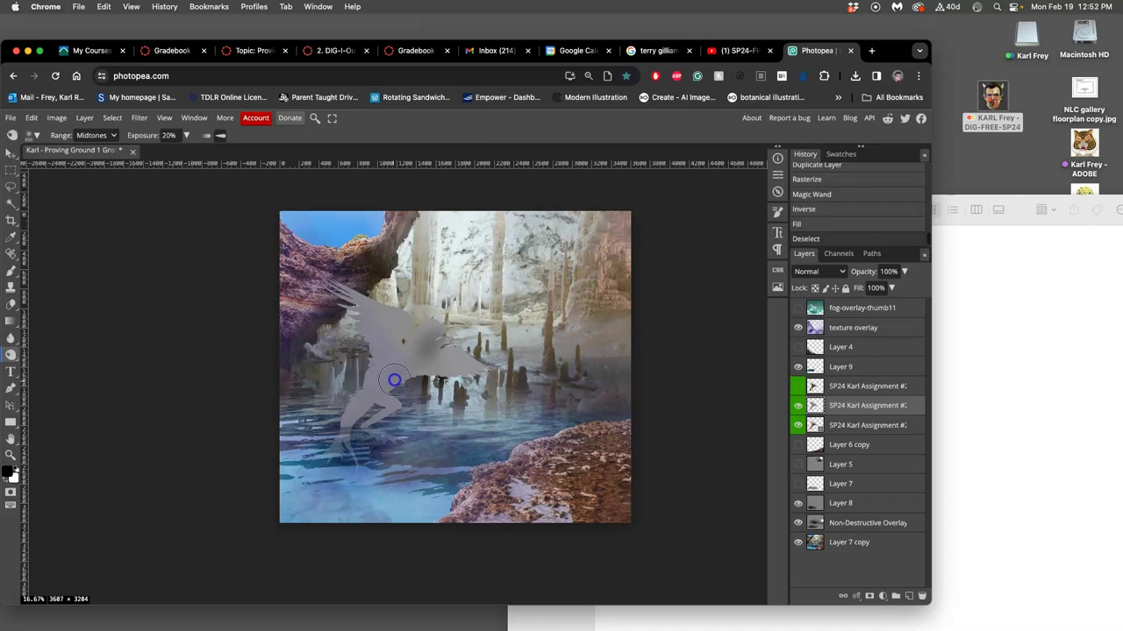
pyautogui.moveTo(421, 389)
pyautogui.mouseDown()
pyautogui.moveTo(454, 371)
pyautogui.moveTo(390, 352)
pyautogui.moveTo(396, 388)
pyautogui.moveTo(382, 359)
pyautogui.moveTo(406, 376)
pyautogui.moveTo(421, 352)
pyautogui.mouseUp()
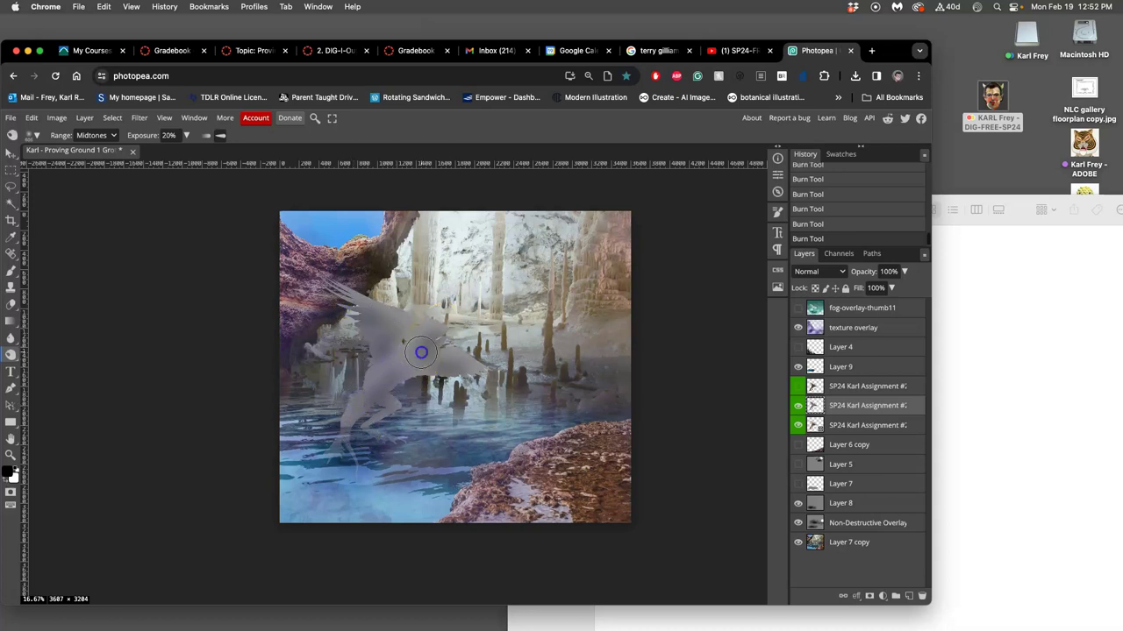